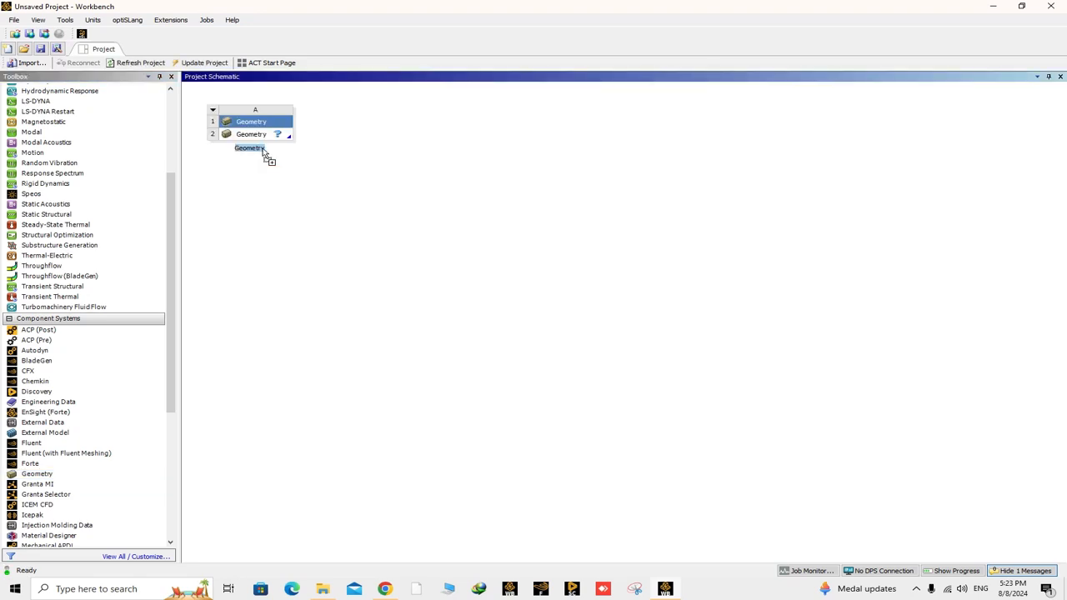
- Start a new SpaceClaim geometry from the Geometry cell of system A in the project schematic
left_click(256, 135)
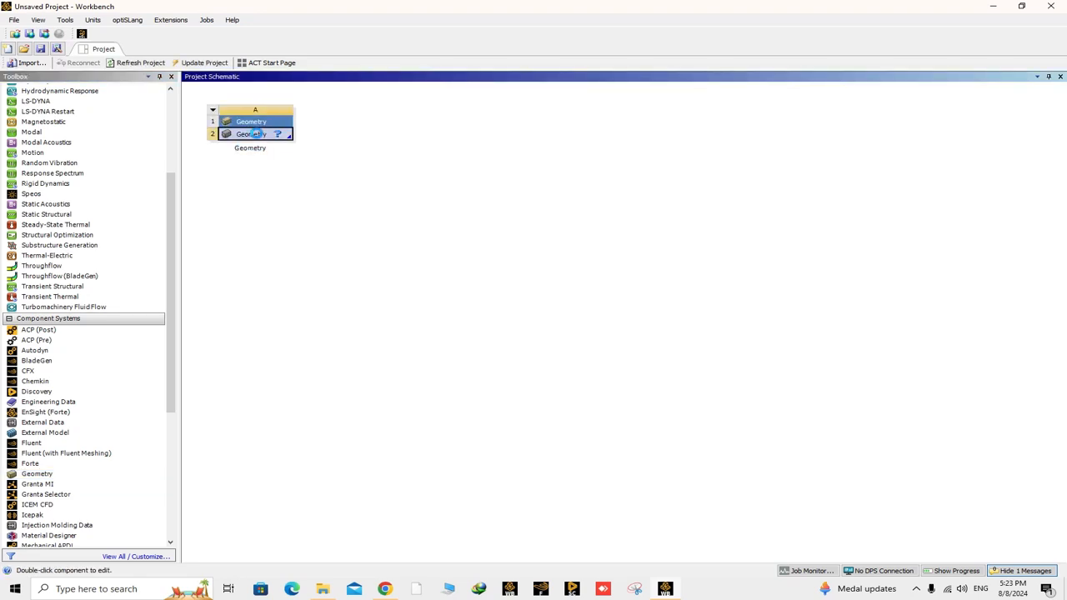
right_click(256, 134)
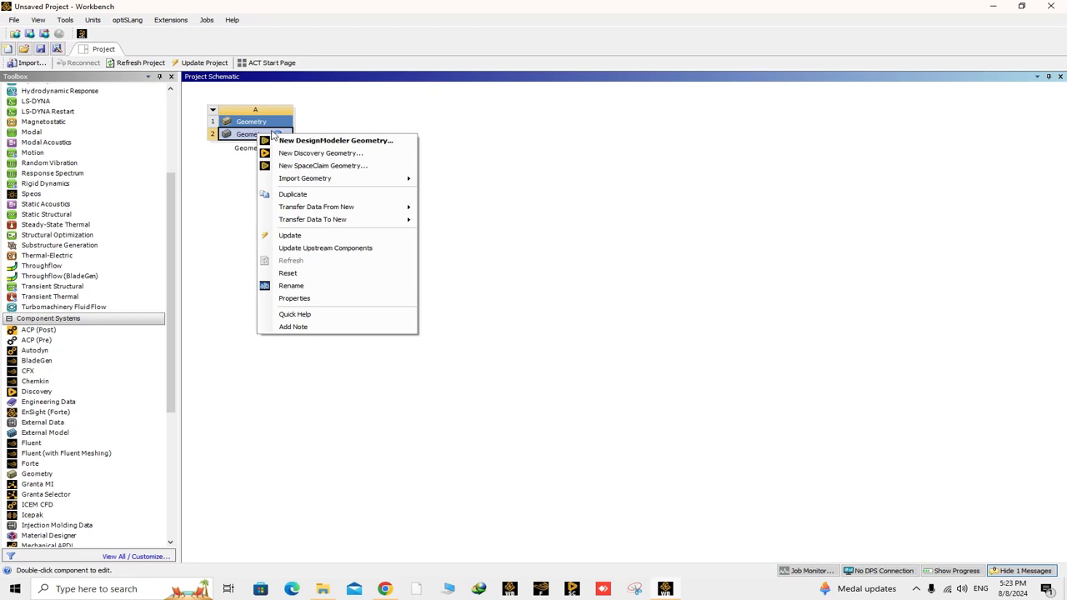
left_click(345, 166)
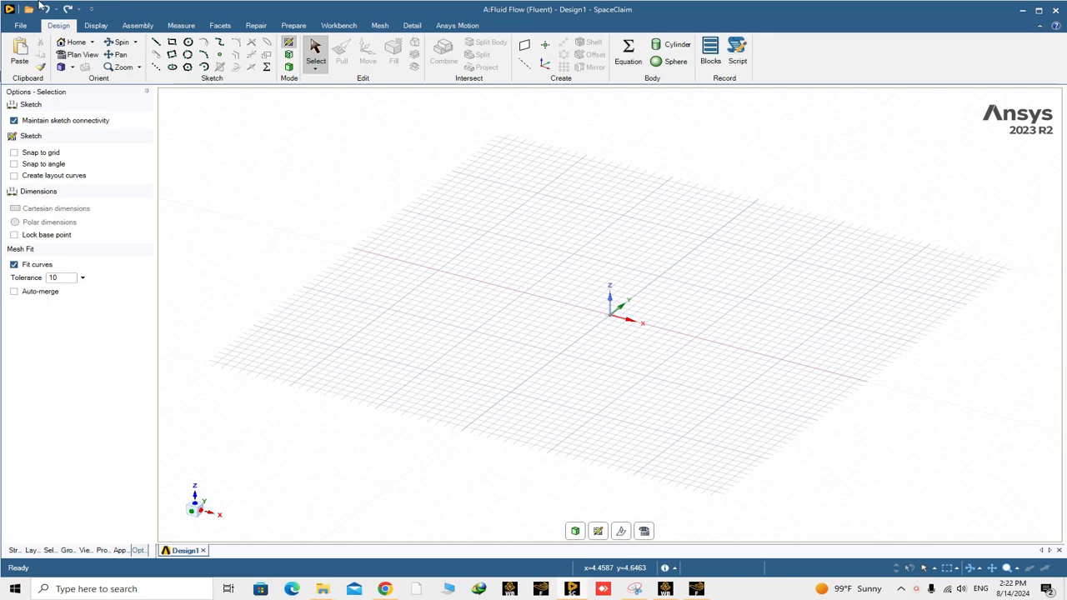
- Open the IGES file base.igs from the folder "Airflow Modeling over a Flying Bird"
left_click(25, 25)
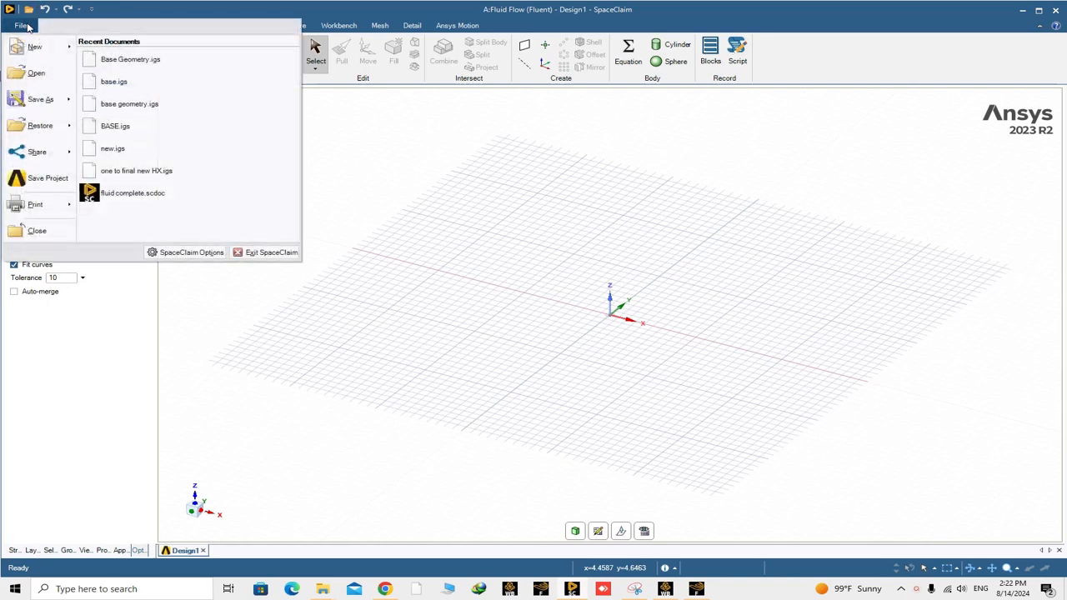
left_click(20, 81)
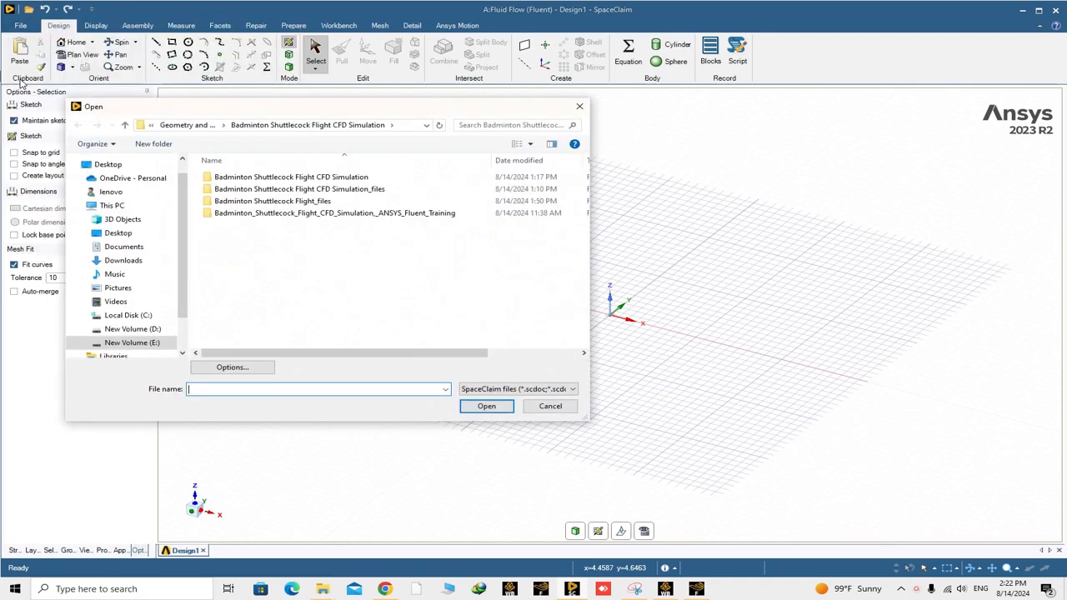
left_click(185, 125)
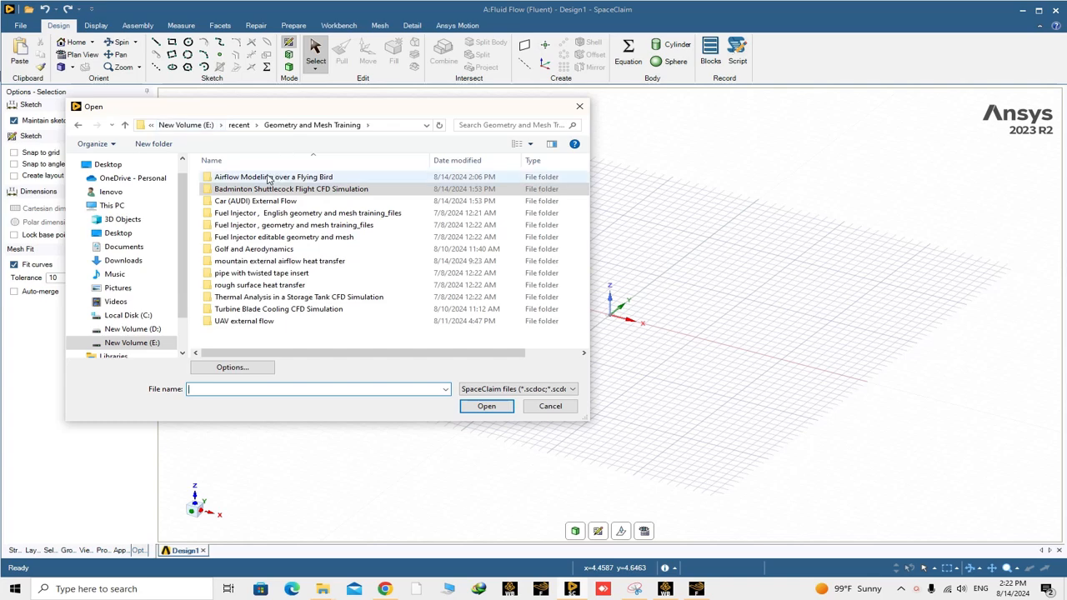
double_click(268, 177)
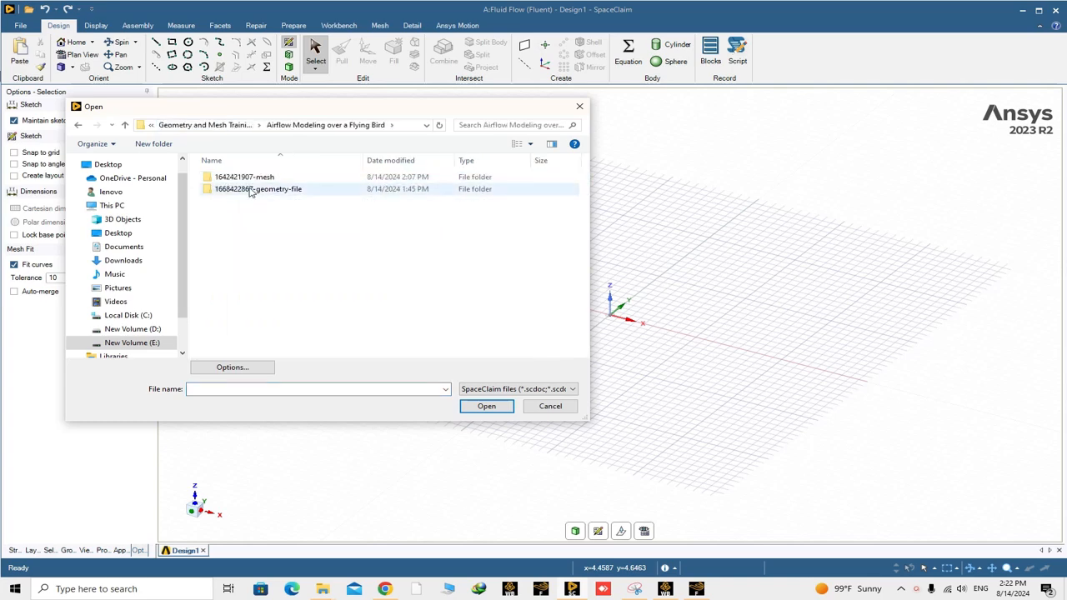
double_click(250, 189)
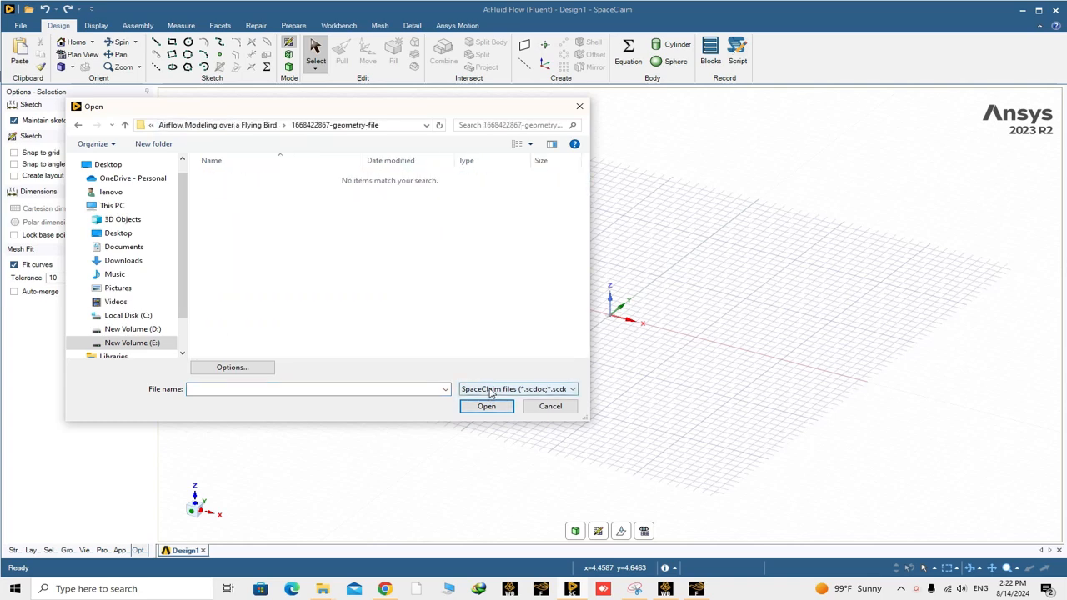
left_click(517, 389)
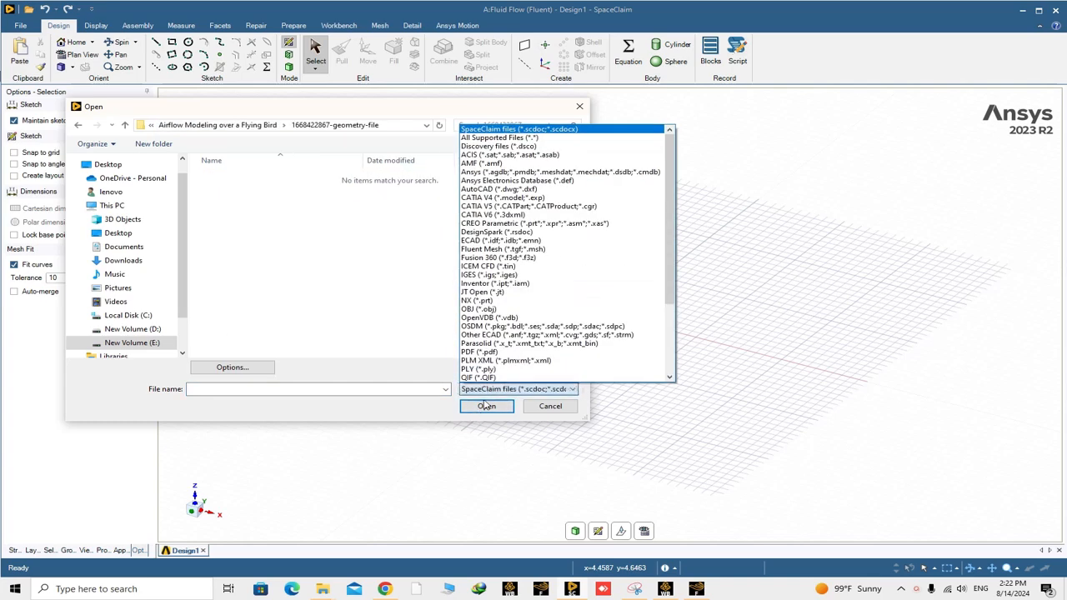
left_click(498, 274)
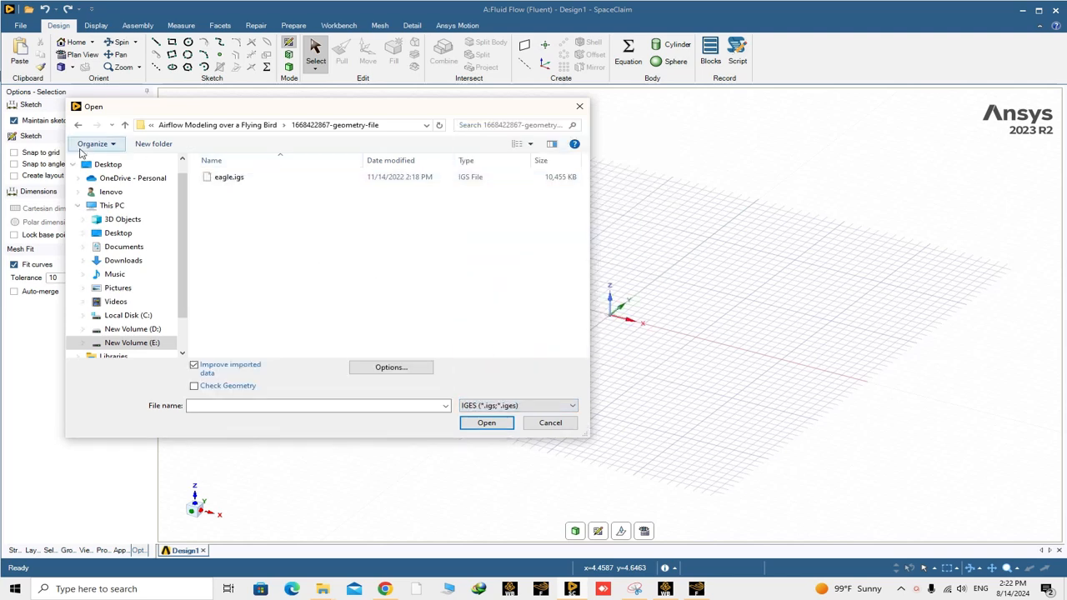
left_click(125, 125)
left_click(220, 203)
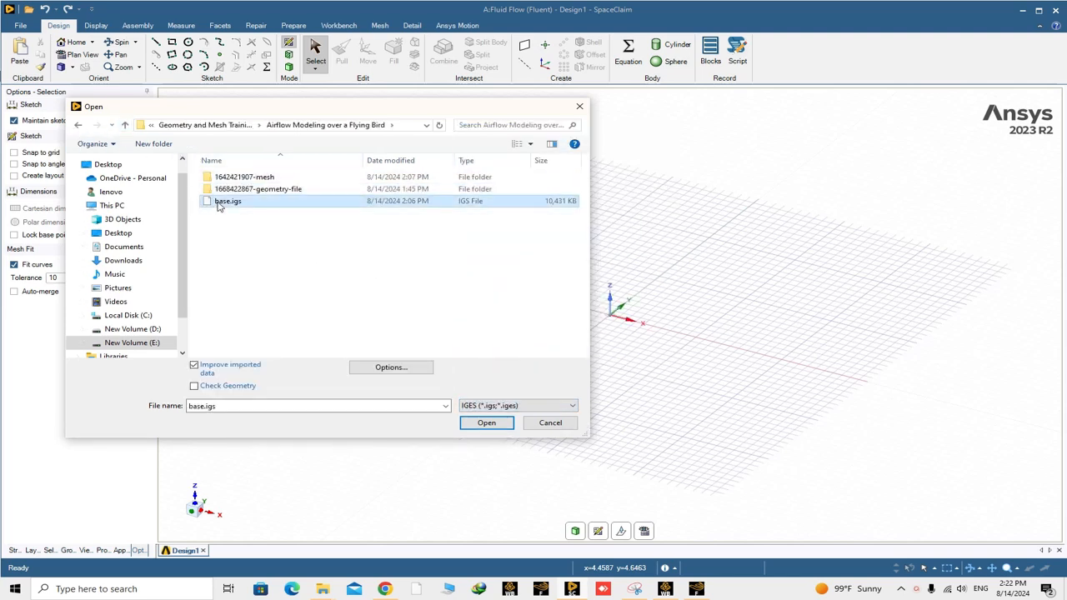
left_click(487, 424)
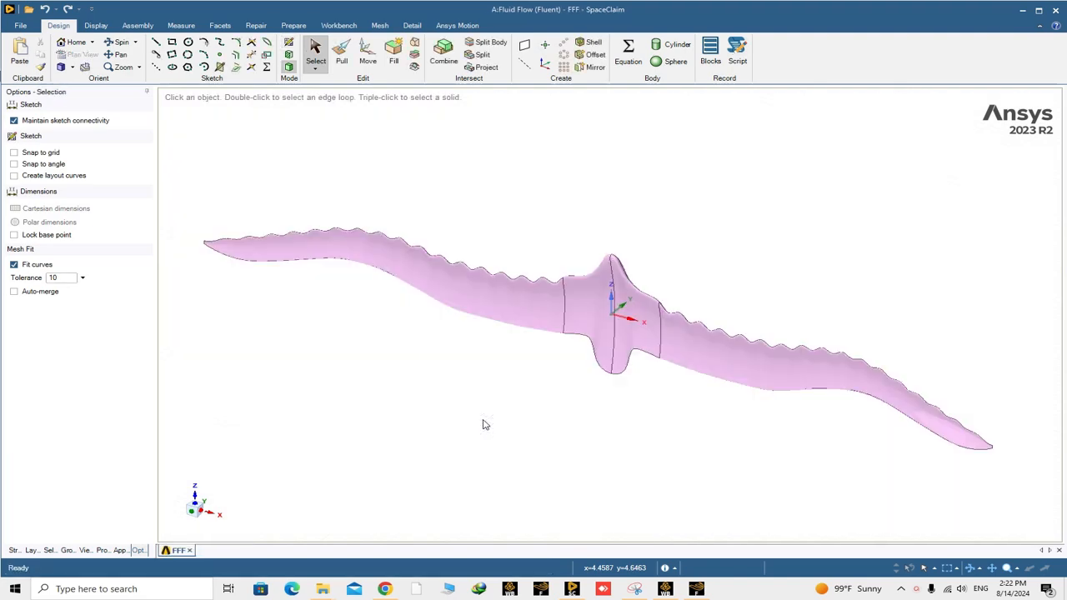
- Create the three reference planes at the coordinate origin of the bird model and leave the Plane command
middle_click_drag(619, 366, 520, 357)
middle_click_drag(637, 406, 526, 349)
middle_click_drag(631, 436, 695, 470)
middle_click_drag(616, 405, 619, 482)
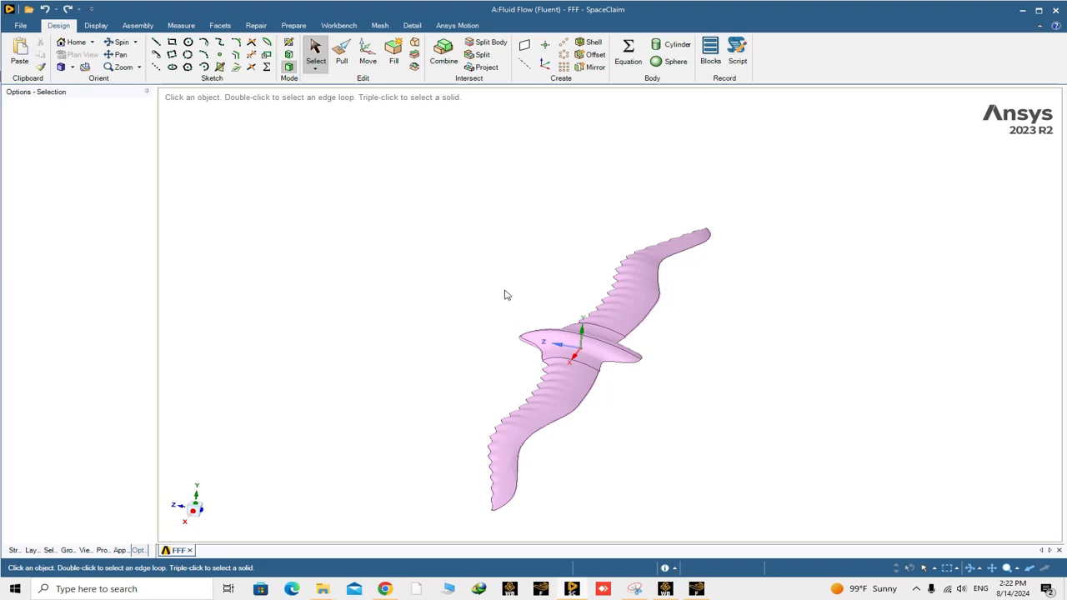
left_click(524, 44)
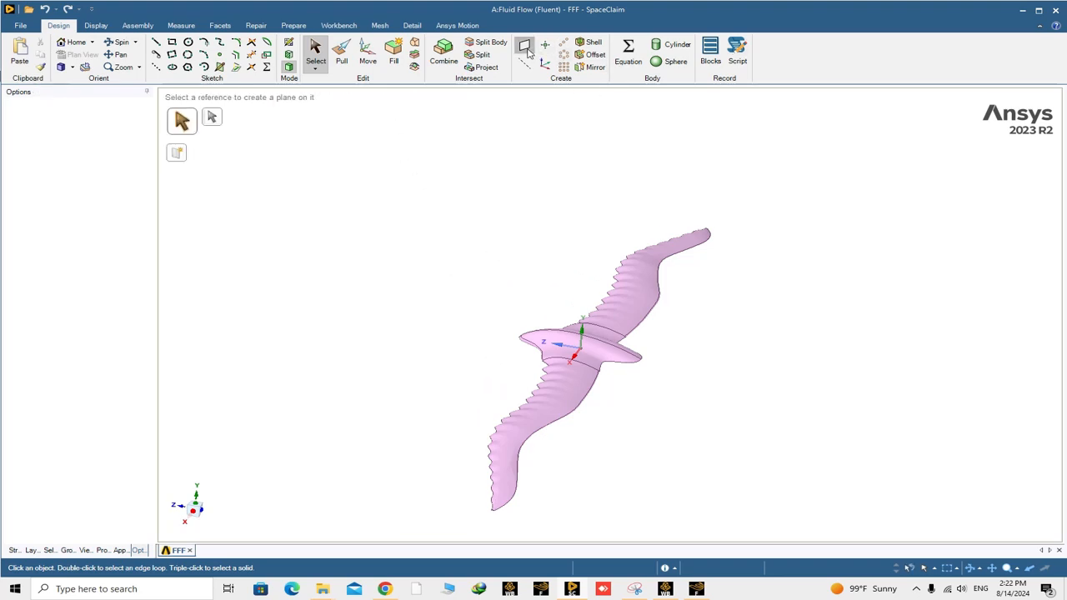
left_click(581, 353)
scroll(582, 351, "up", 3)
scroll(582, 351, "down", 4)
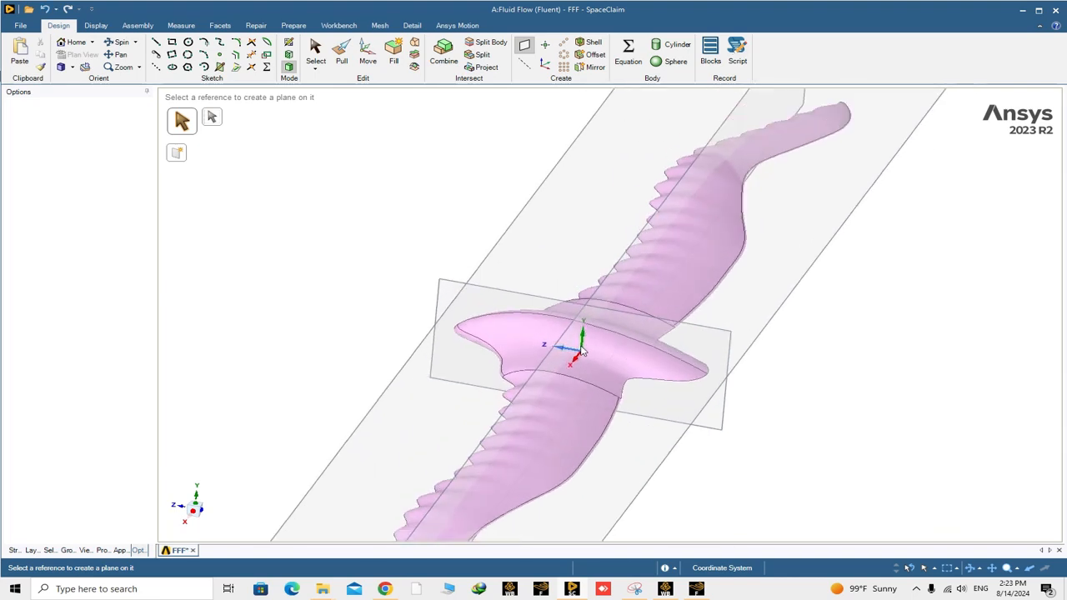
middle_click_drag(388, 410, 442, 409)
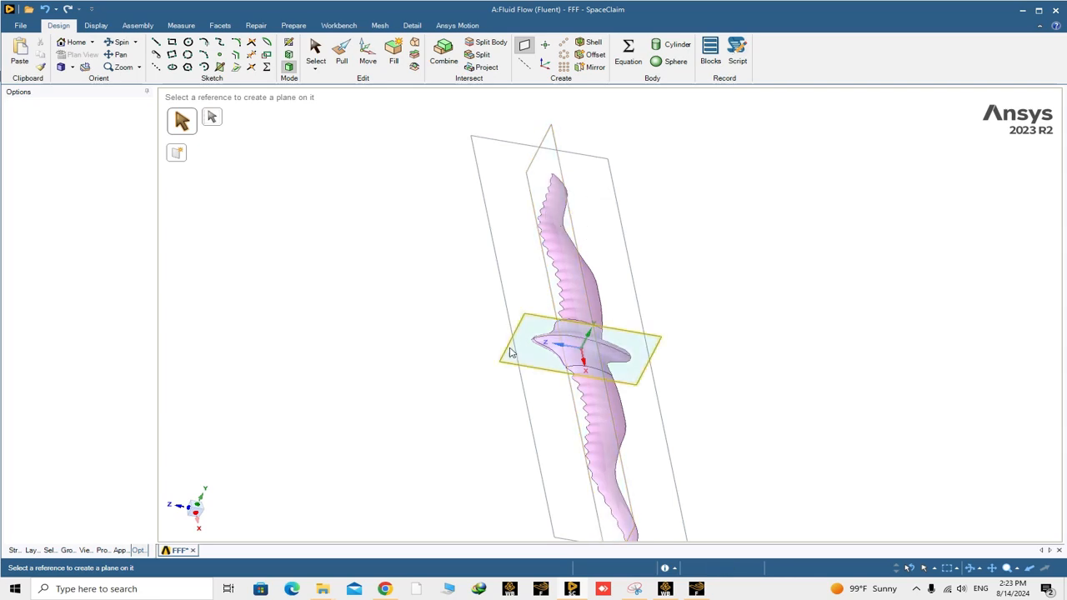
middle_click_drag(542, 355, 510, 343)
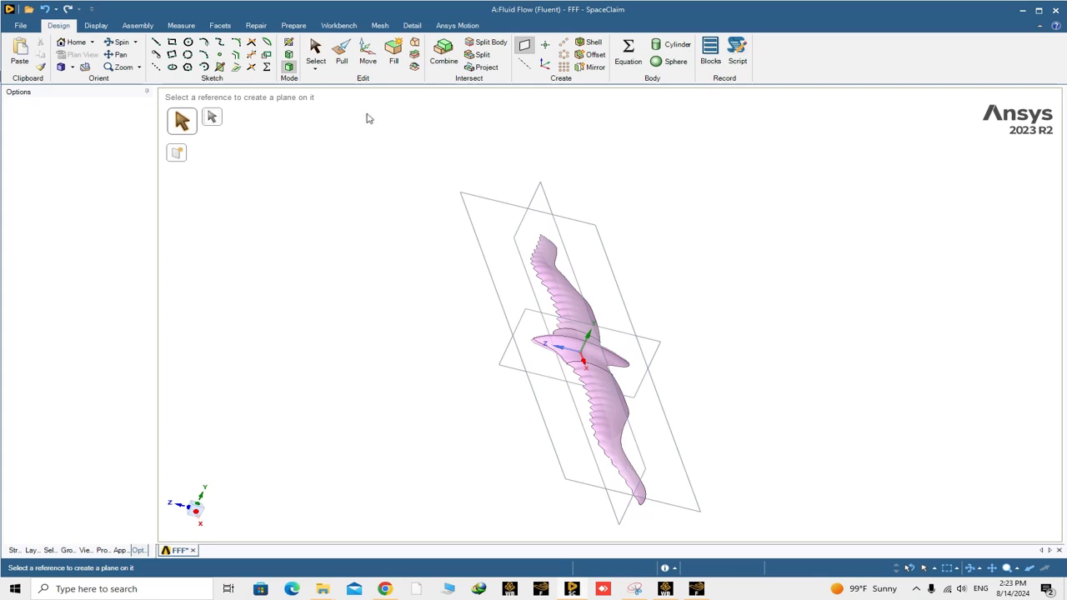
left_click(315, 50)
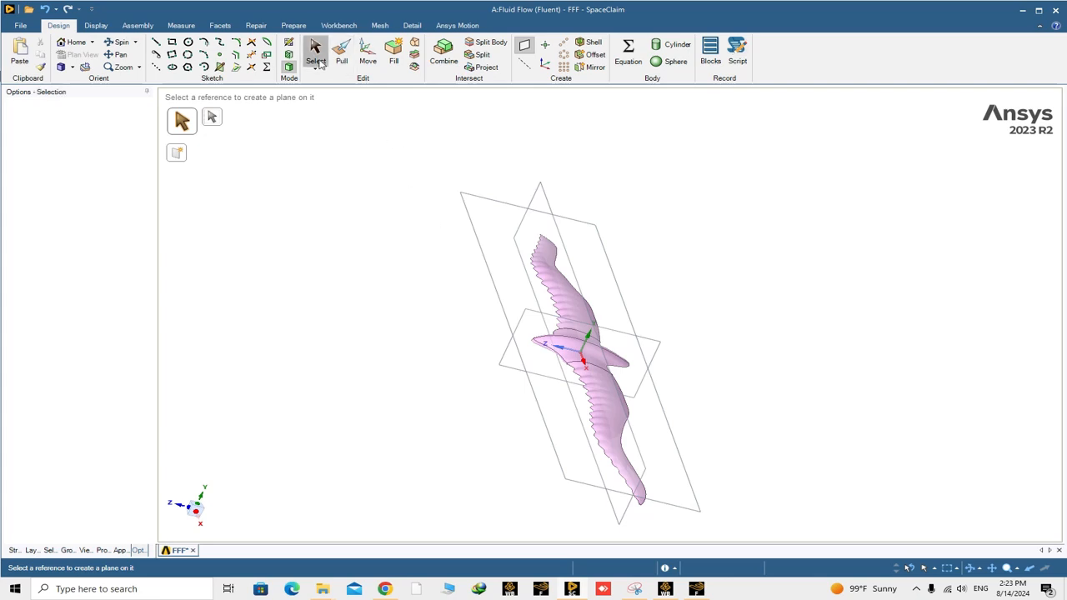
- Hide the YZ and ZX planes in the structure tree, keeping the bird solid and the XY plane shown
left_click(541, 194)
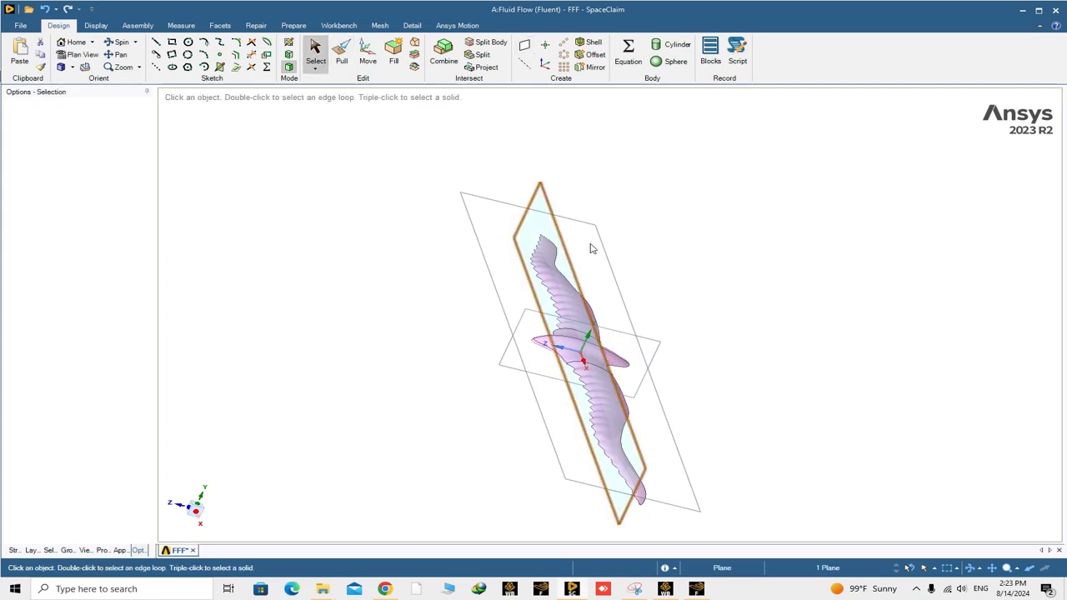
middle_click_drag(851, 328, 789, 303)
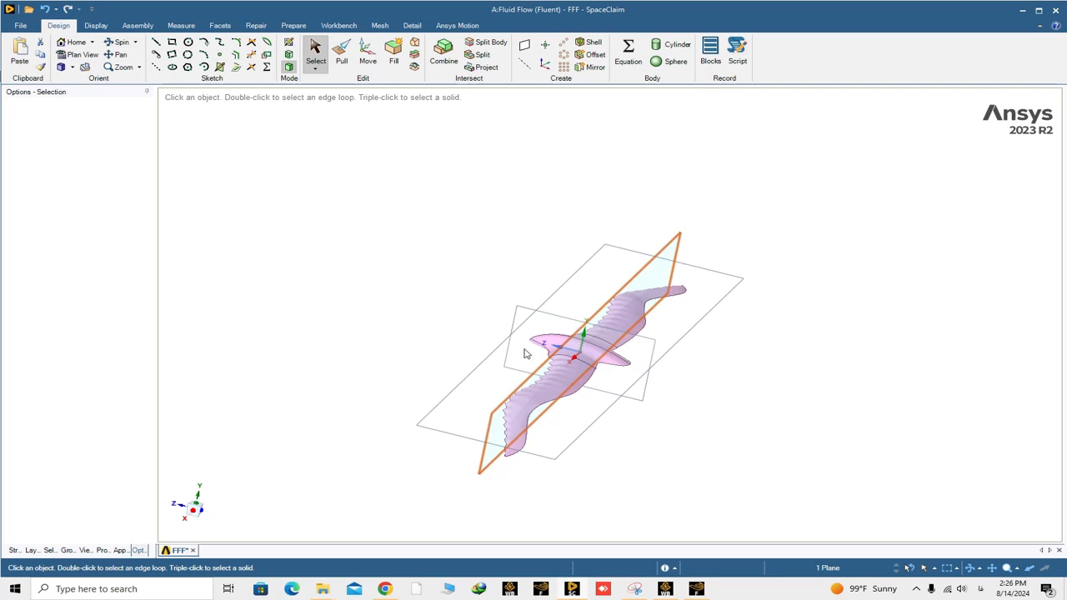
mouse_move(525, 353)
middle_mouse_down()
mouse_move(498, 341)
mouse_move(515, 342)
middle_mouse_up()
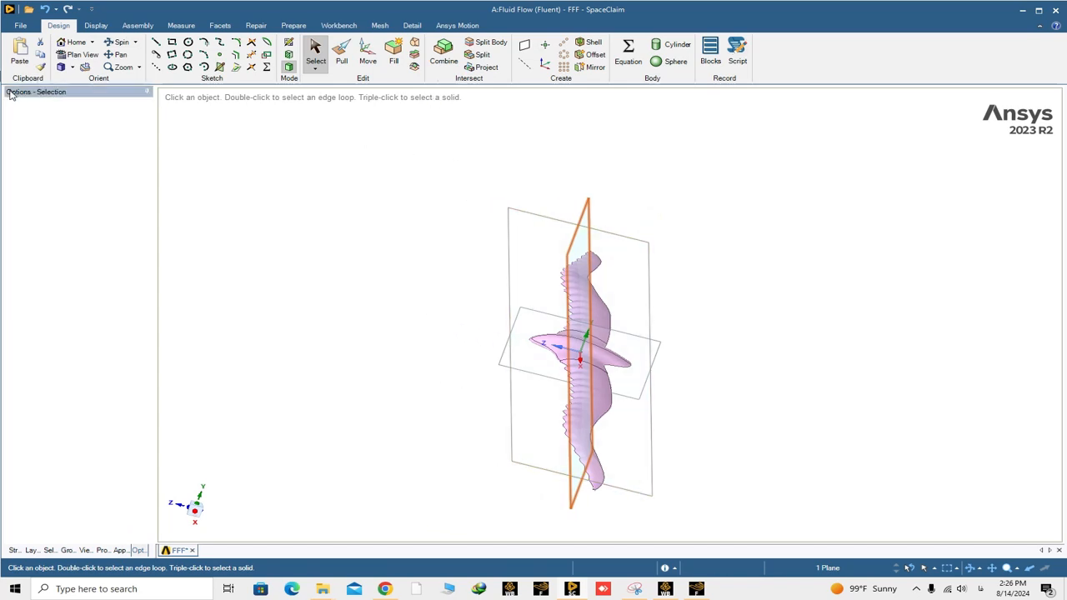
left_click(146, 91)
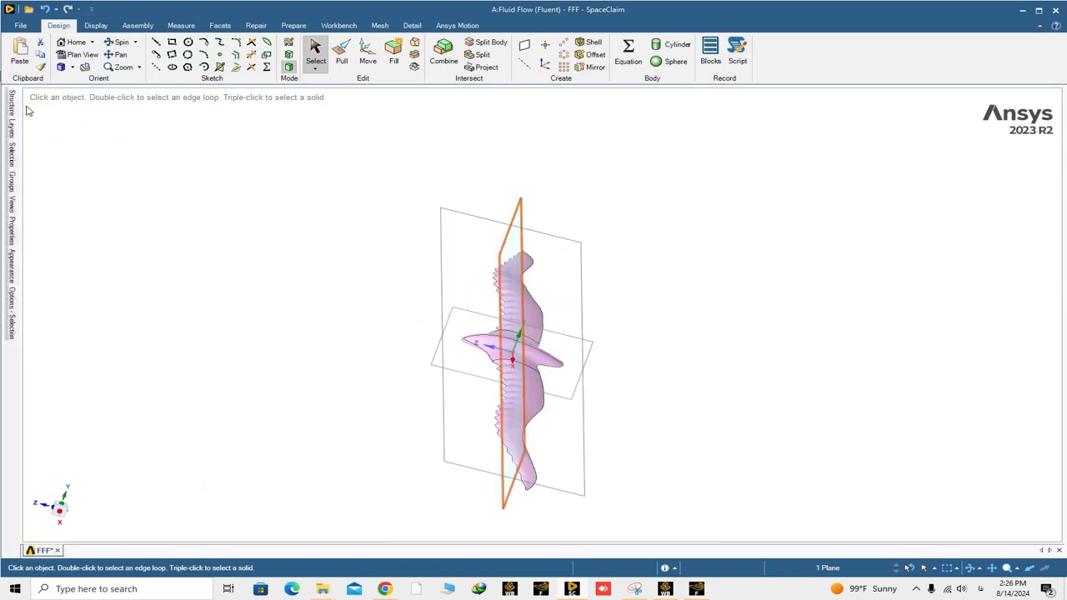
mouse_move(13, 104)
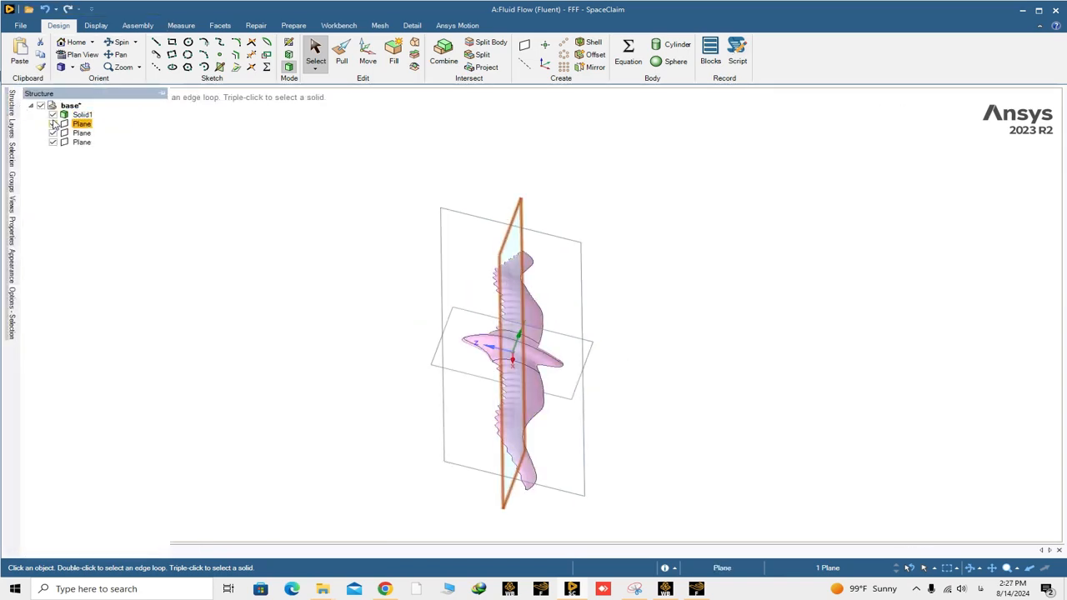
middle_click_drag(227, 269, 225, 202)
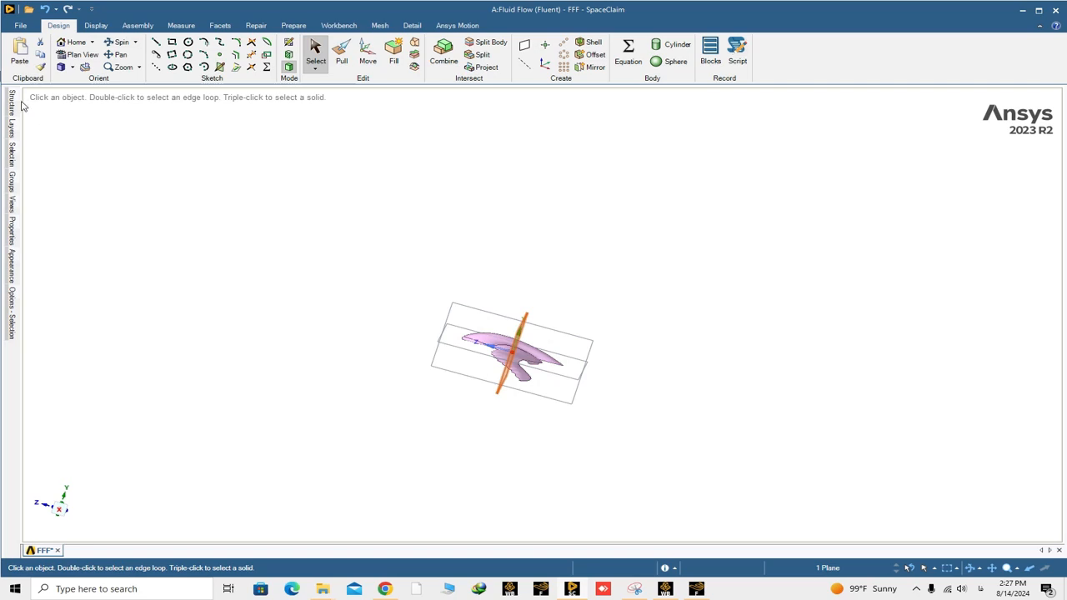
mouse_move(15, 105)
left_click(147, 91)
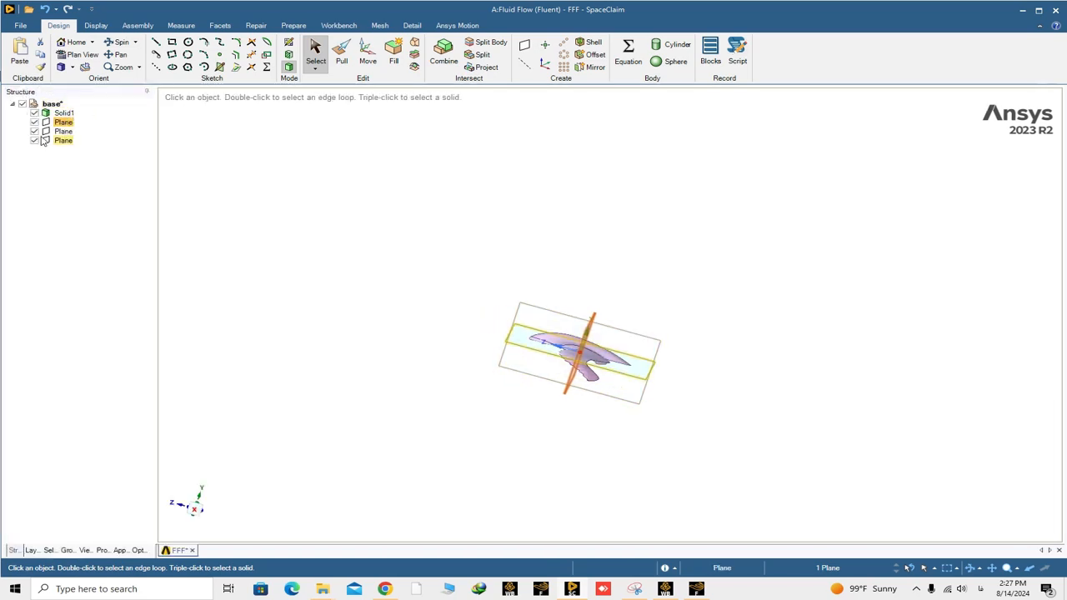
left_click(34, 131)
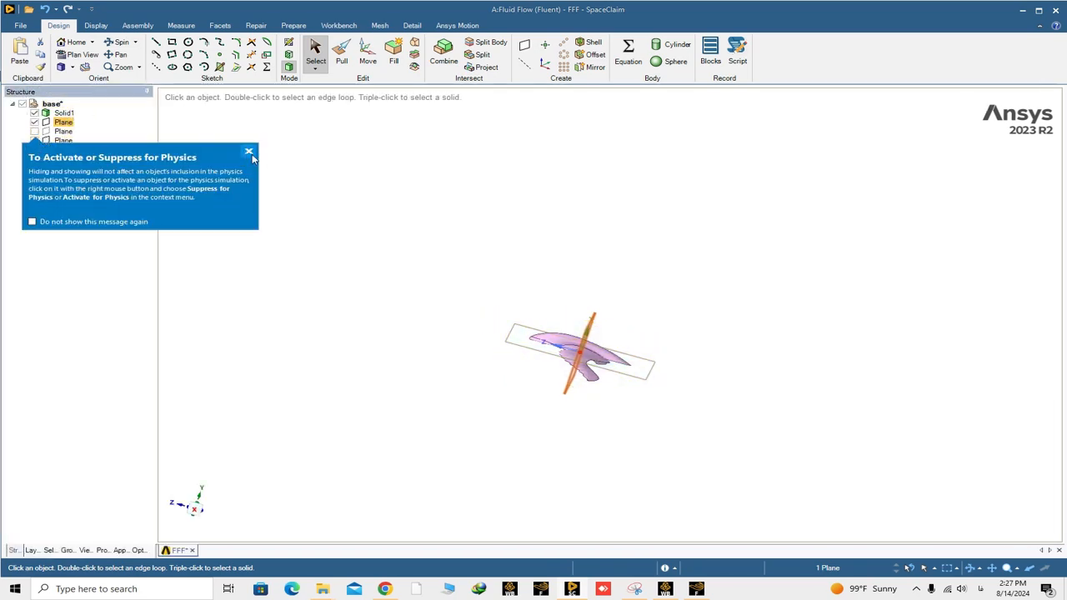
left_click(249, 153)
left_click(63, 140)
left_click(34, 140)
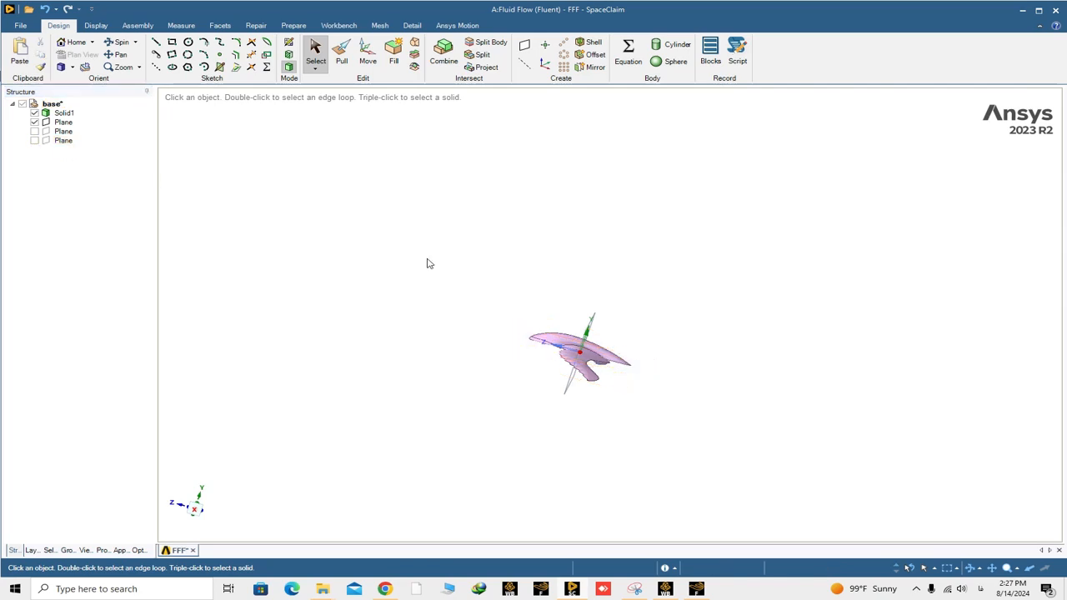
- Move the XY plane 2000 mm behind the bird in the negative Z direction
middle_click_drag(427, 263, 427, 302)
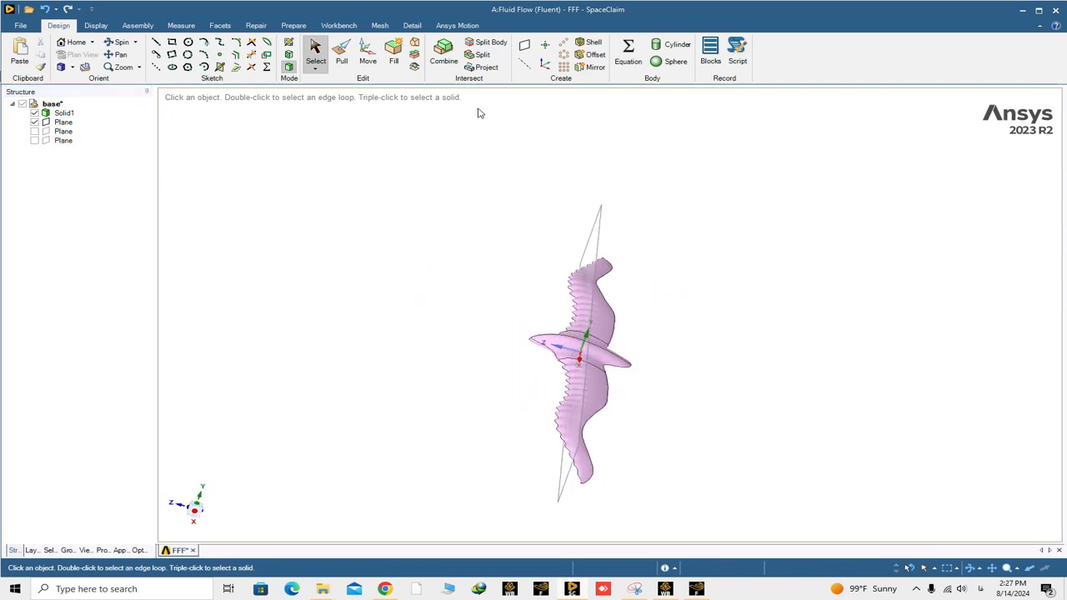
left_click(597, 215)
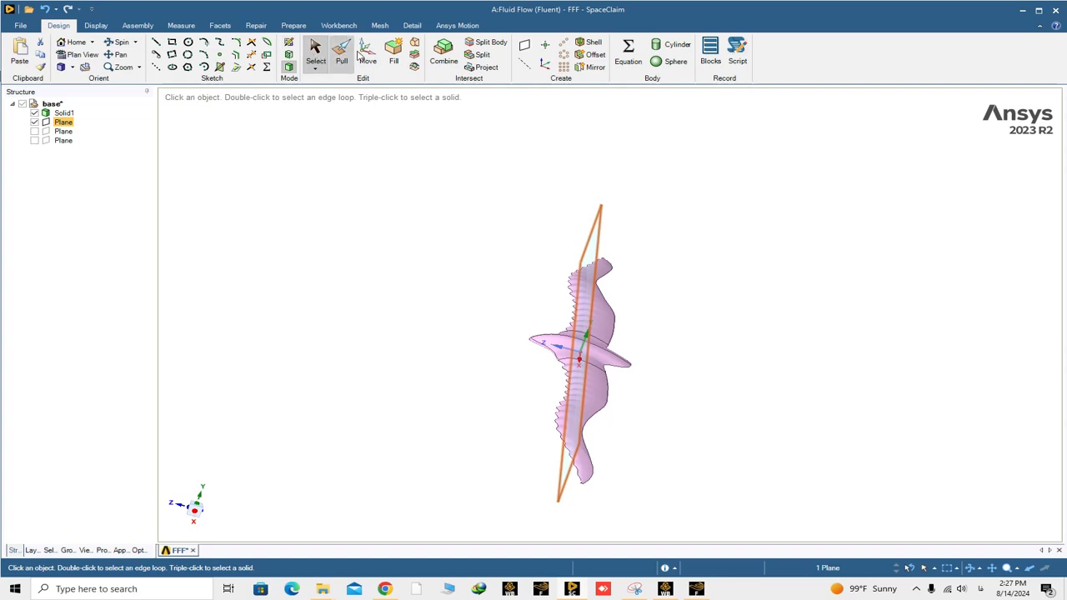
left_click(371, 59)
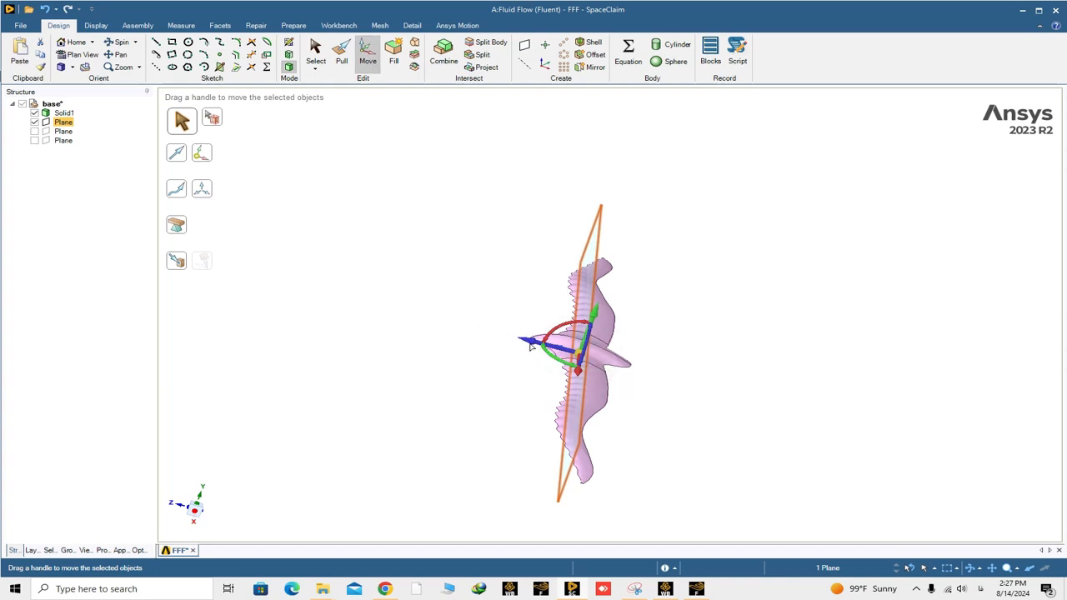
left_click_drag(567, 349, 611, 362)
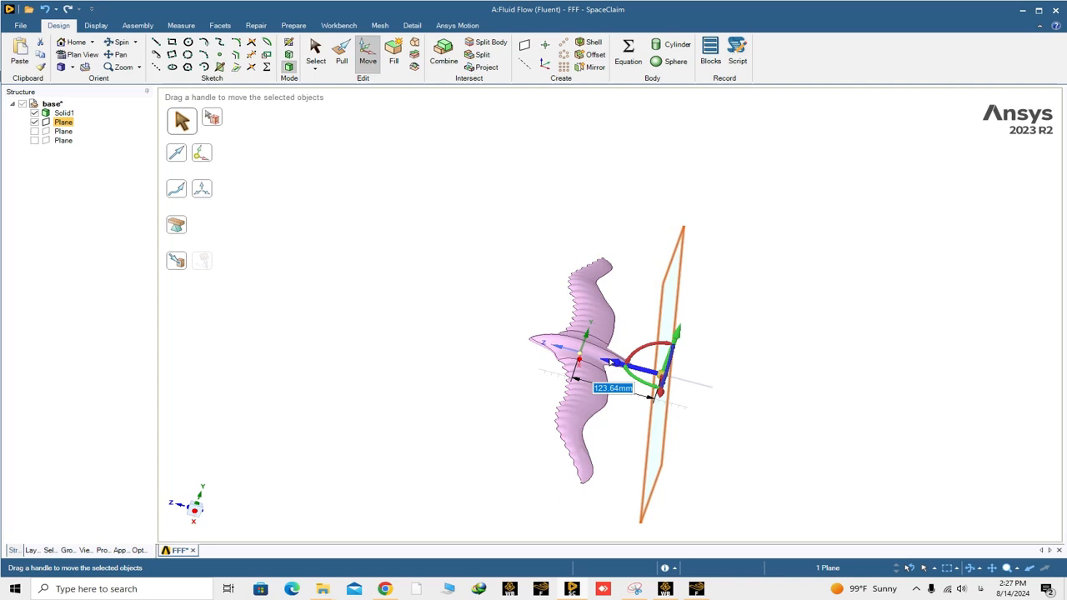
type("2000")
key("Return")
scroll(612, 363, "down", 5)
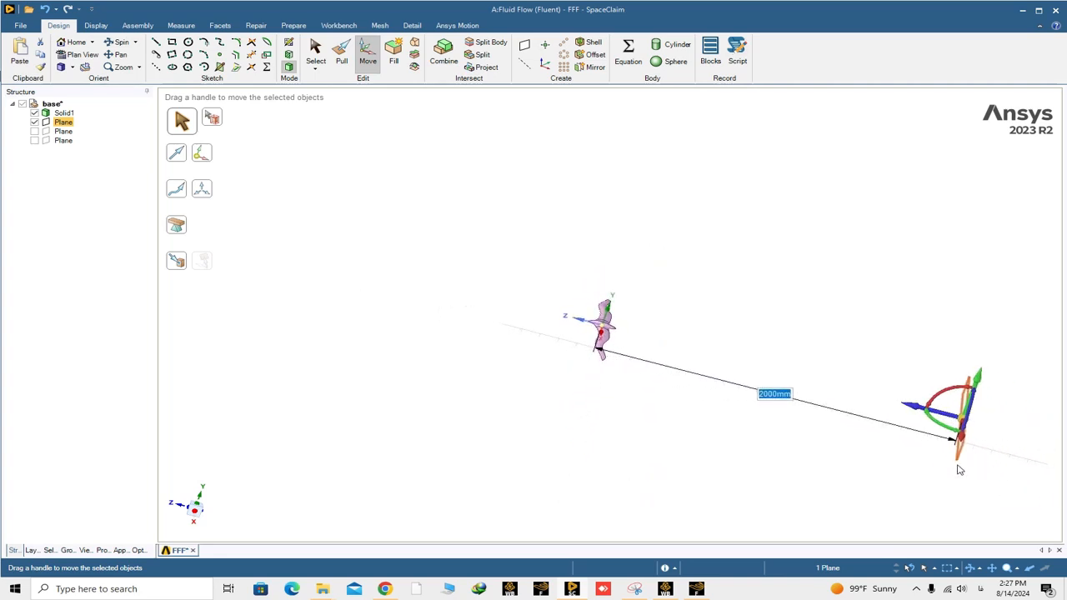
middle_click_drag(958, 471, 859, 433)
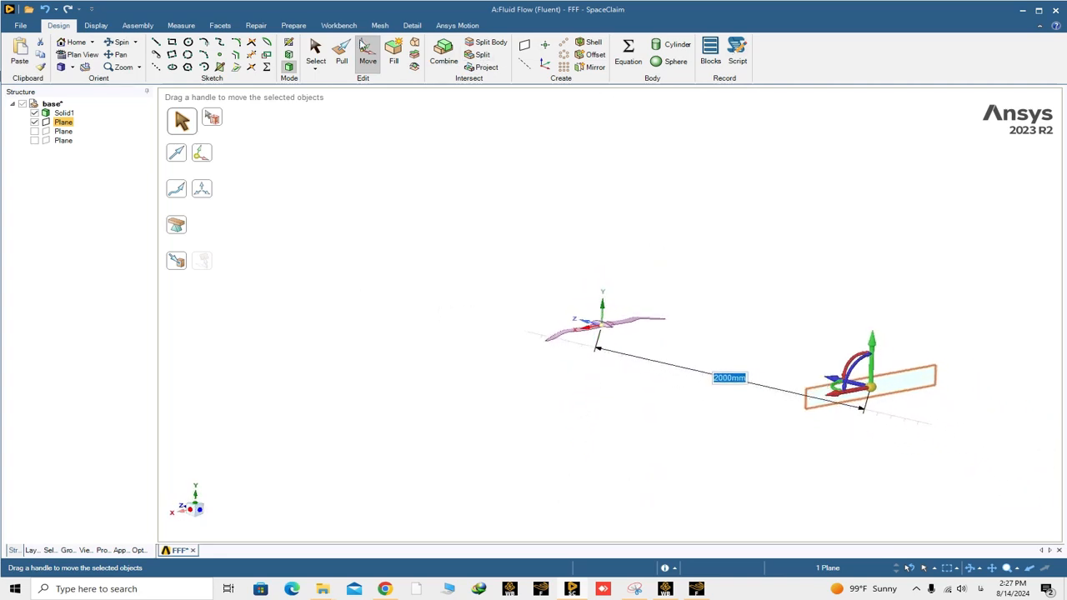
left_click(317, 51)
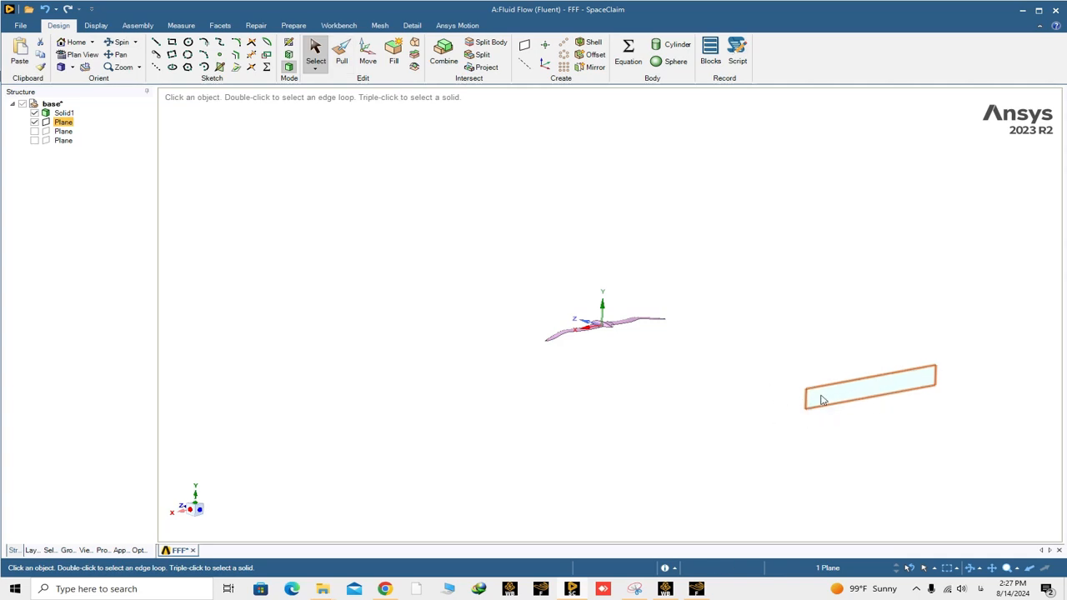
- Sketch a rectangle from the origin on the offset XY plane, with both width and height set to 3500/2 mm
left_click(290, 43)
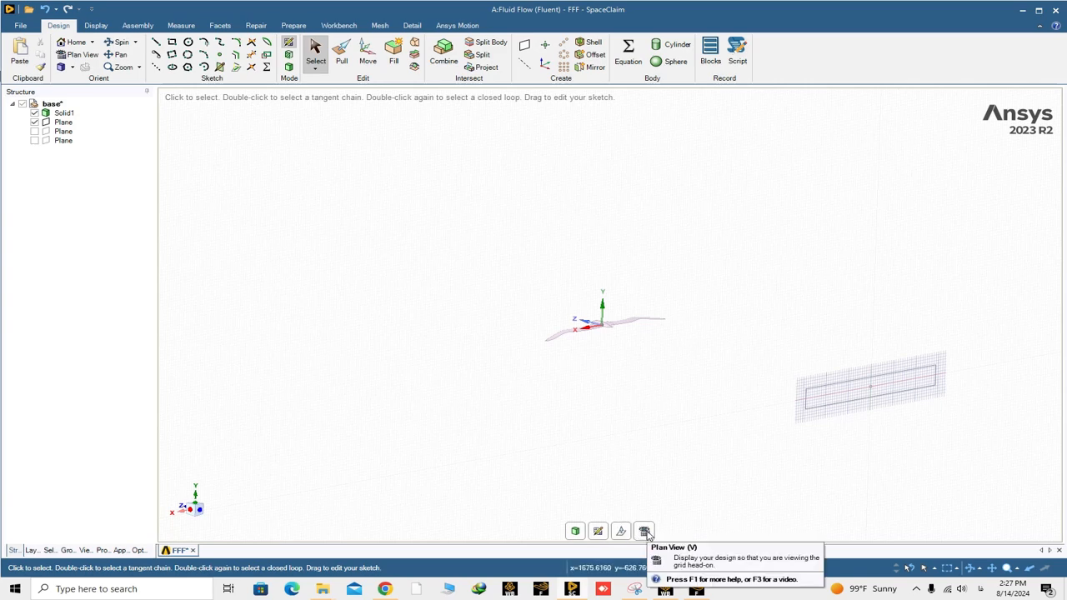
left_click(646, 532)
scroll(603, 336, "up", 4)
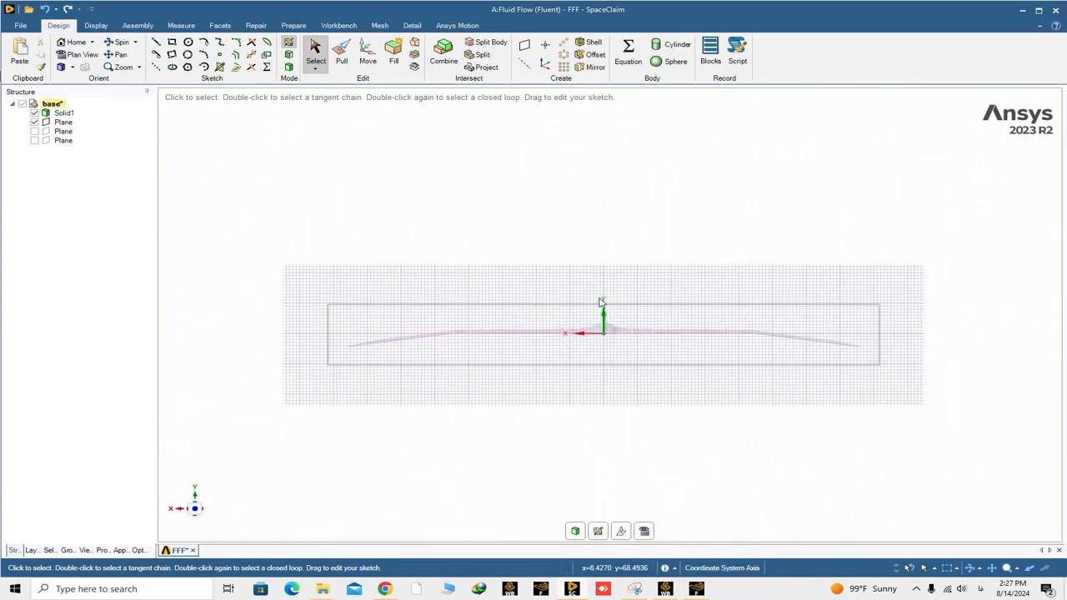
scroll(602, 306, "down", 2)
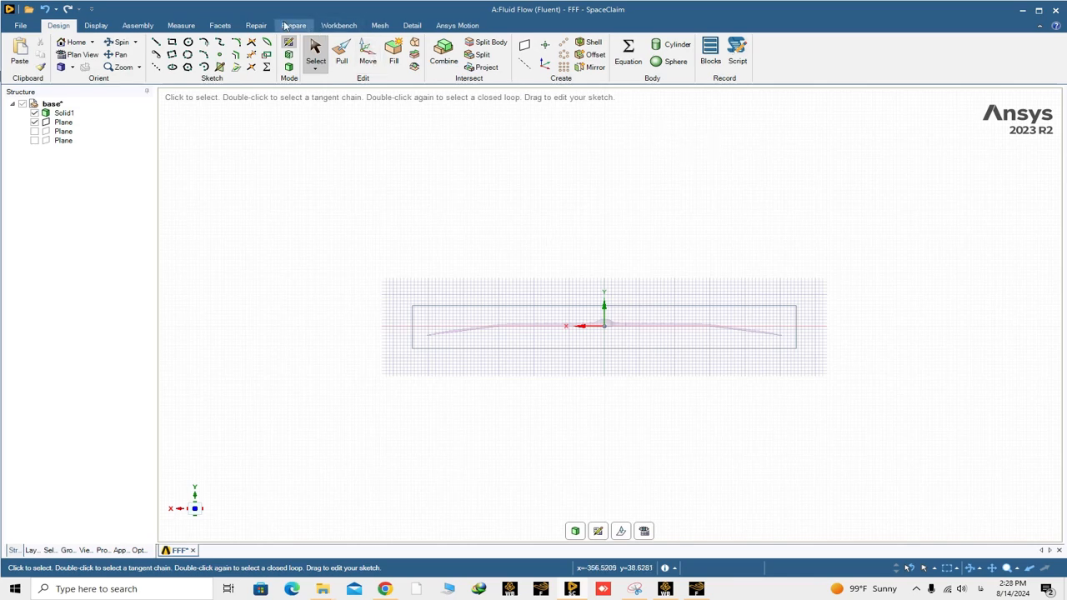
left_click(172, 43)
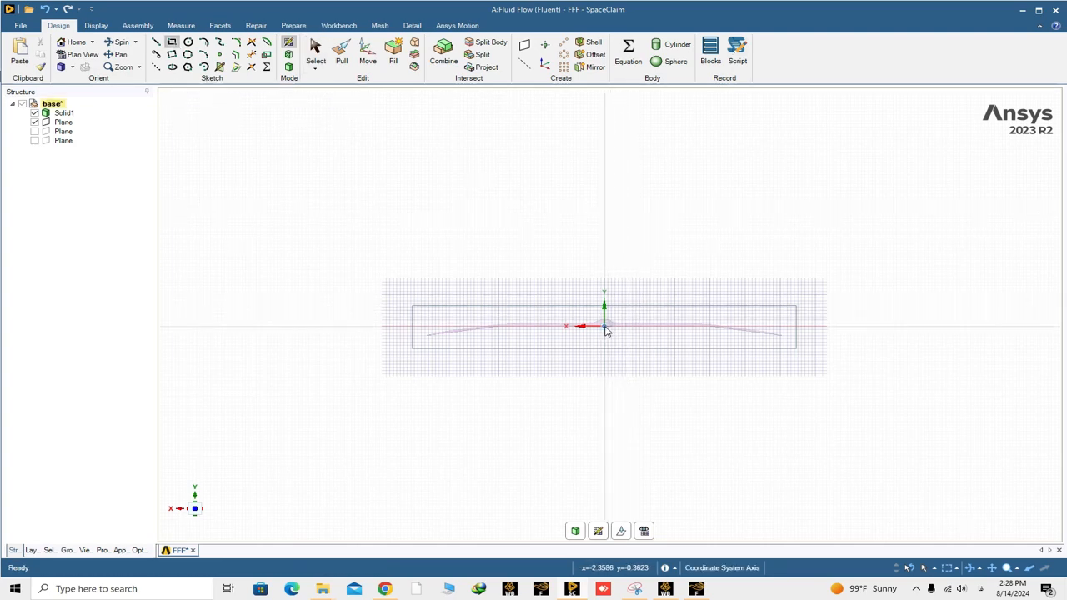
left_click(605, 326)
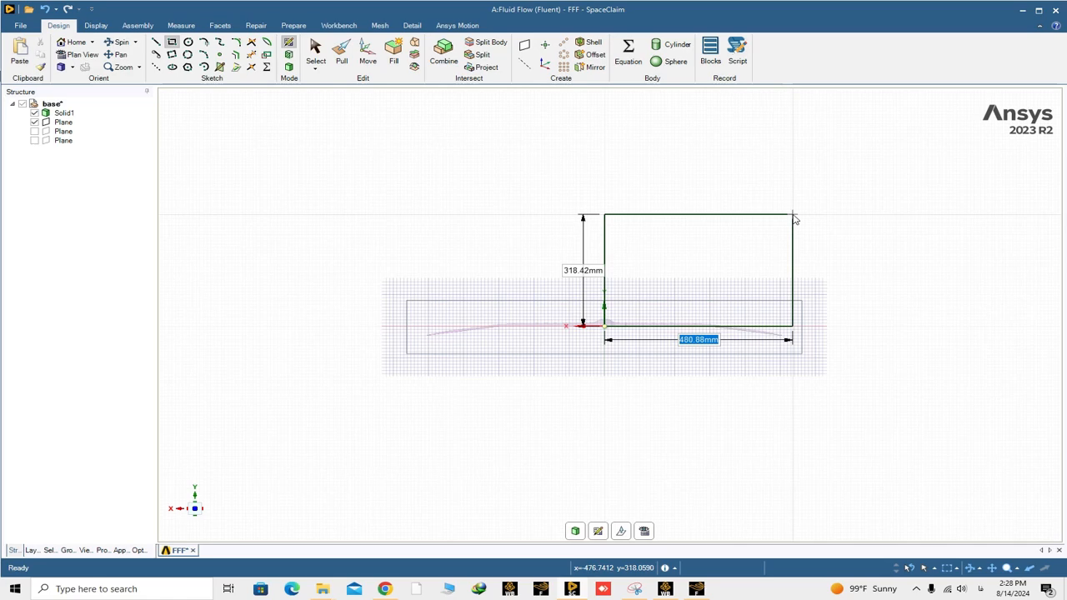
type("35")
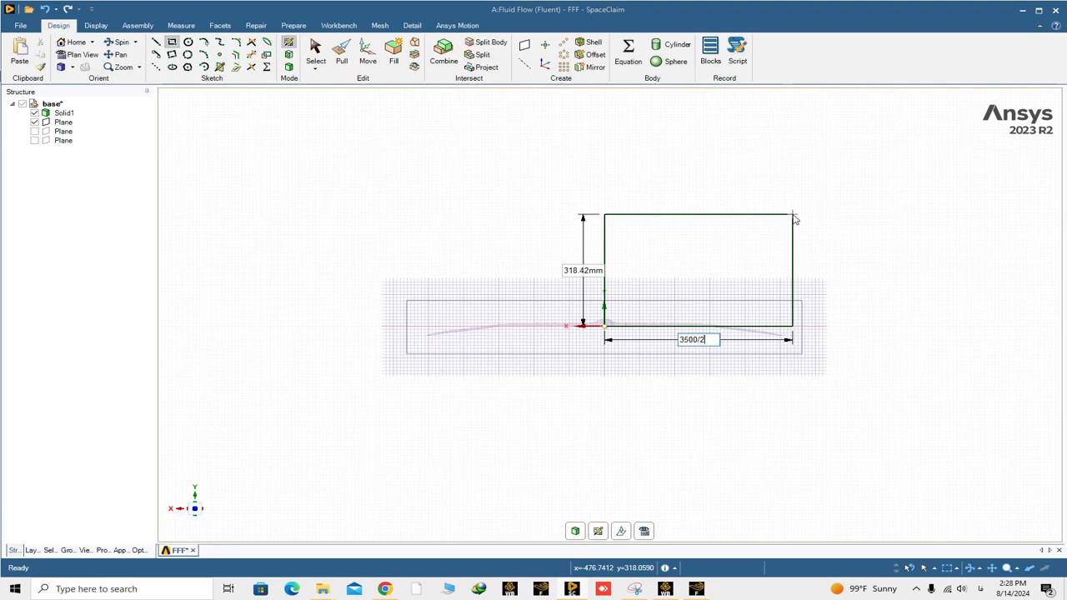
type("00/2")
key("Tab")
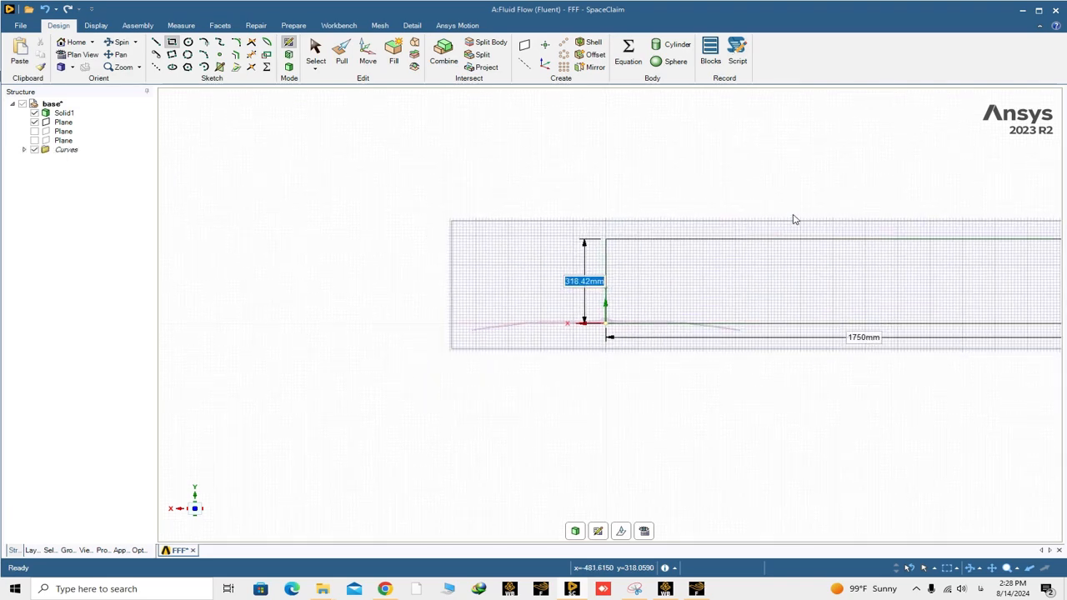
type("3500/2")
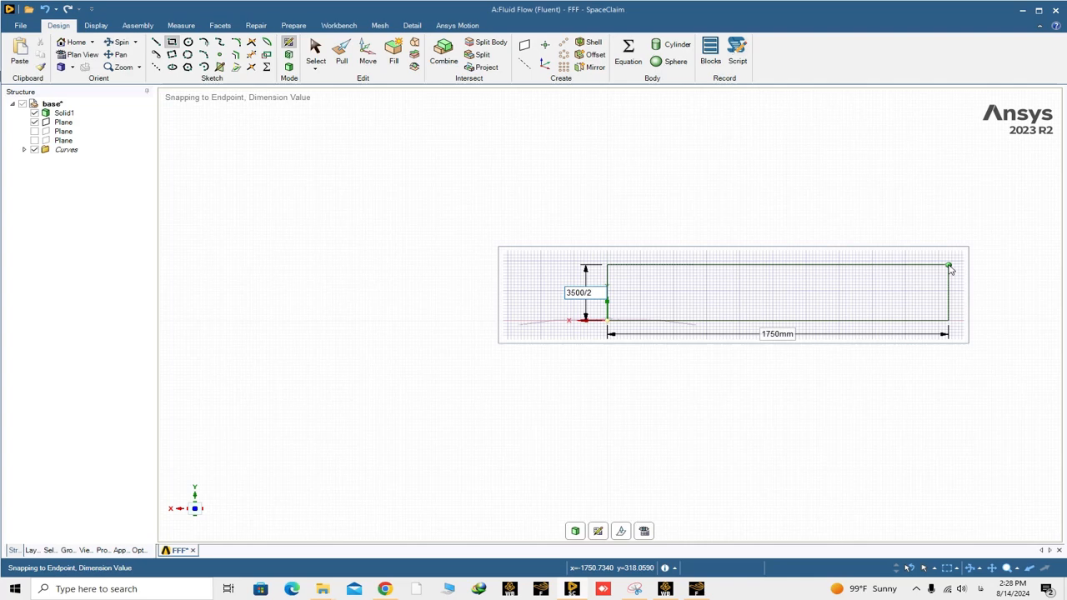
key("Tab")
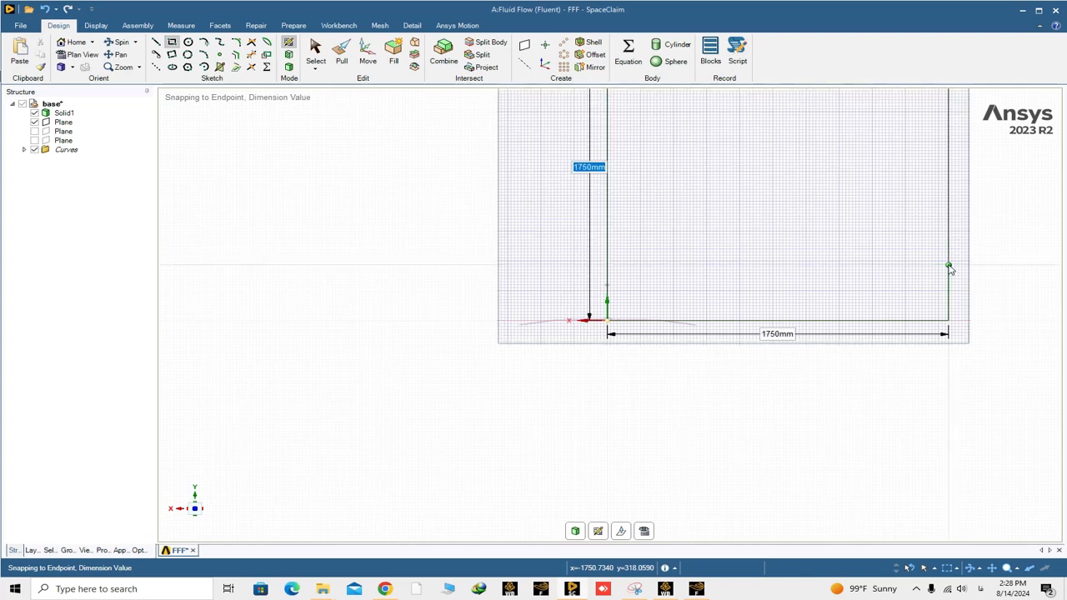
- Mirror the rectangle's outer lines about its horizontal line through the origin and about its vertical one, forming a square centred on the origin
left_click(593, 67)
scroll(660, 233, "down", 5)
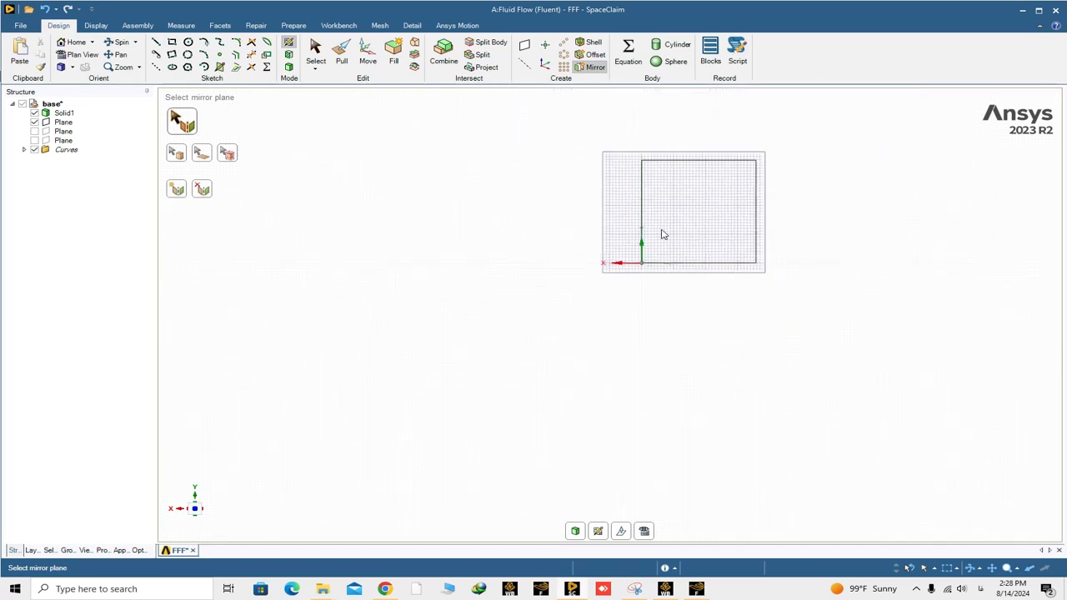
scroll(680, 135, "up", 3)
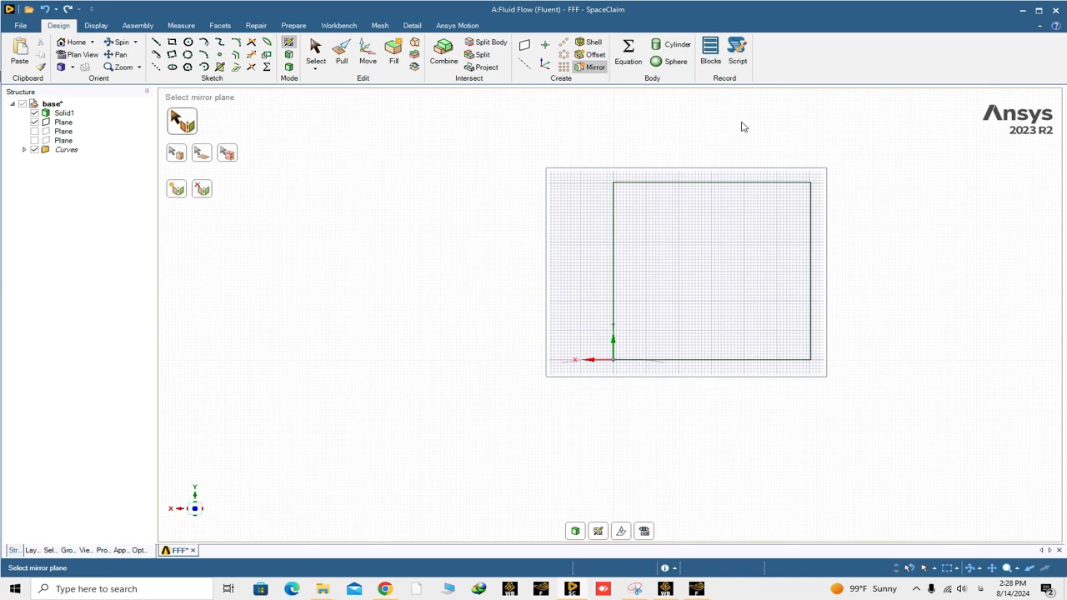
left_click(662, 363)
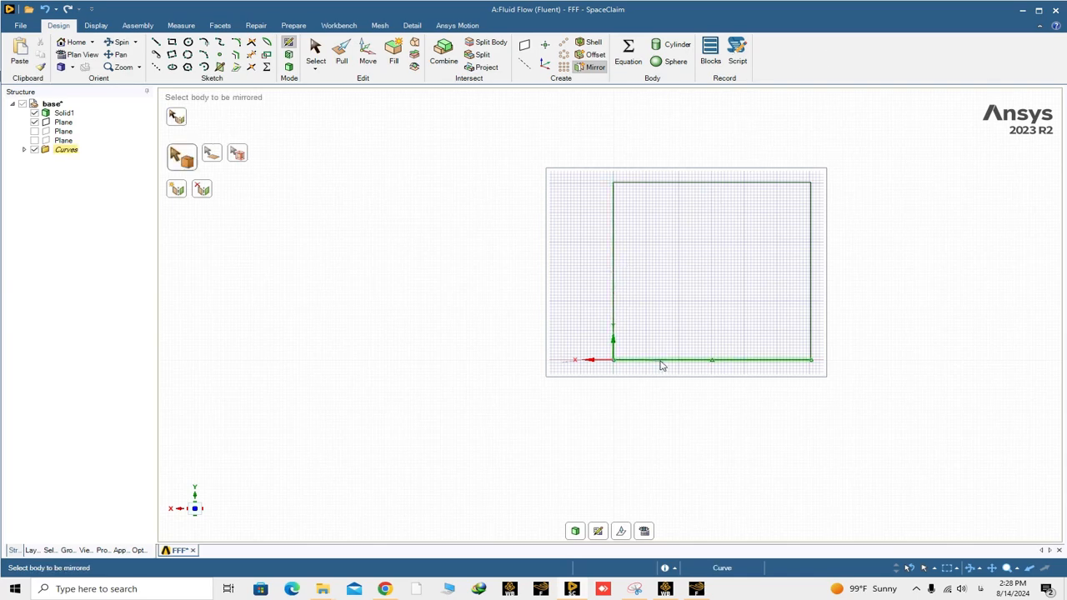
left_click(713, 184)
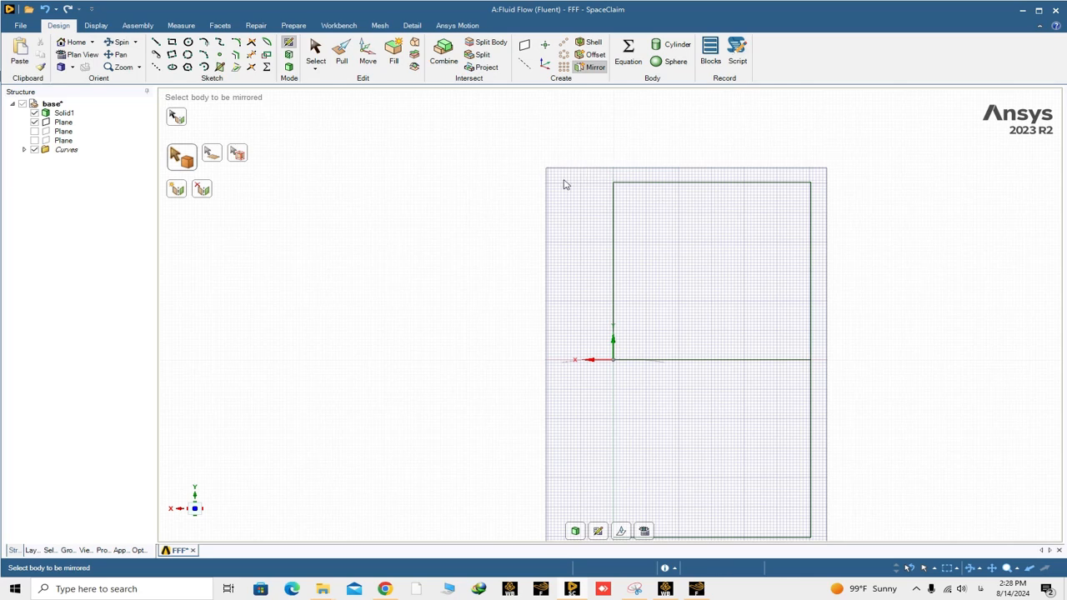
left_click(177, 118)
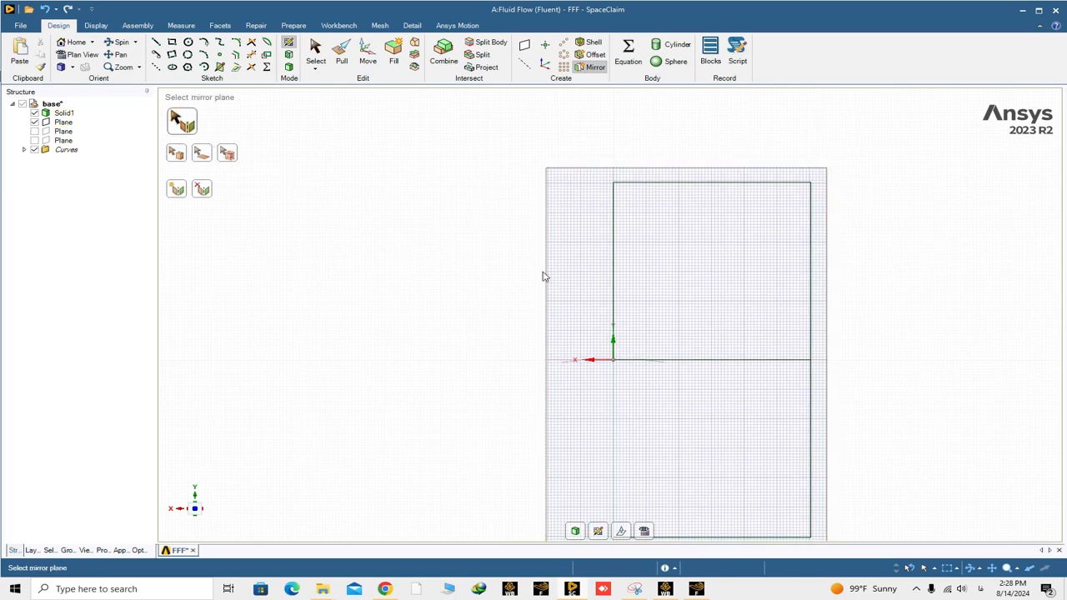
left_click(614, 273)
left_click(671, 184)
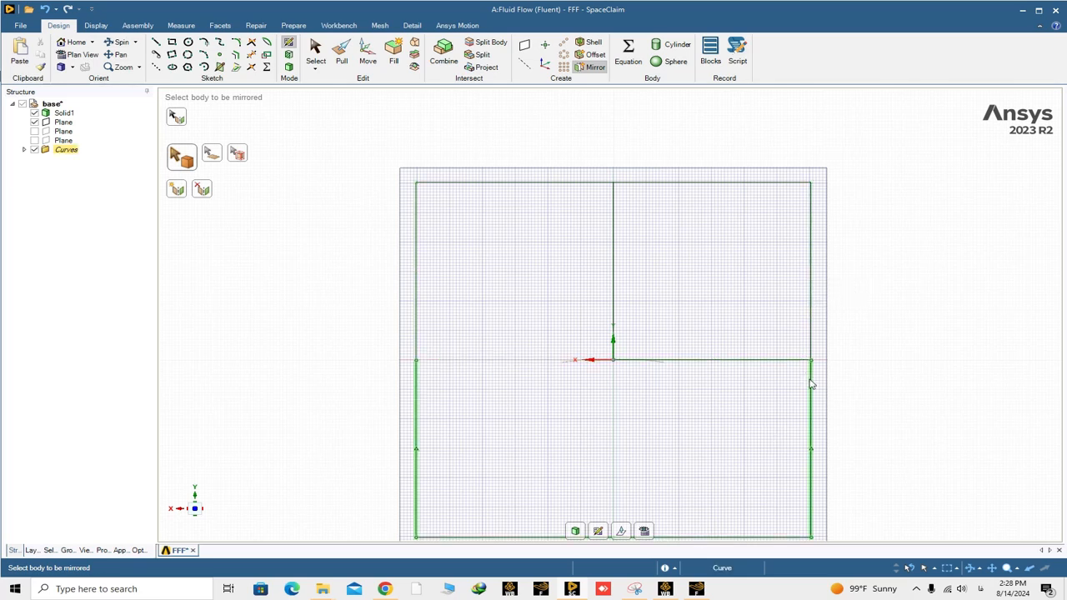
- Trim away the two inner lines meeting at the origin and return to 3D mode so the square becomes a surface
left_click(251, 53)
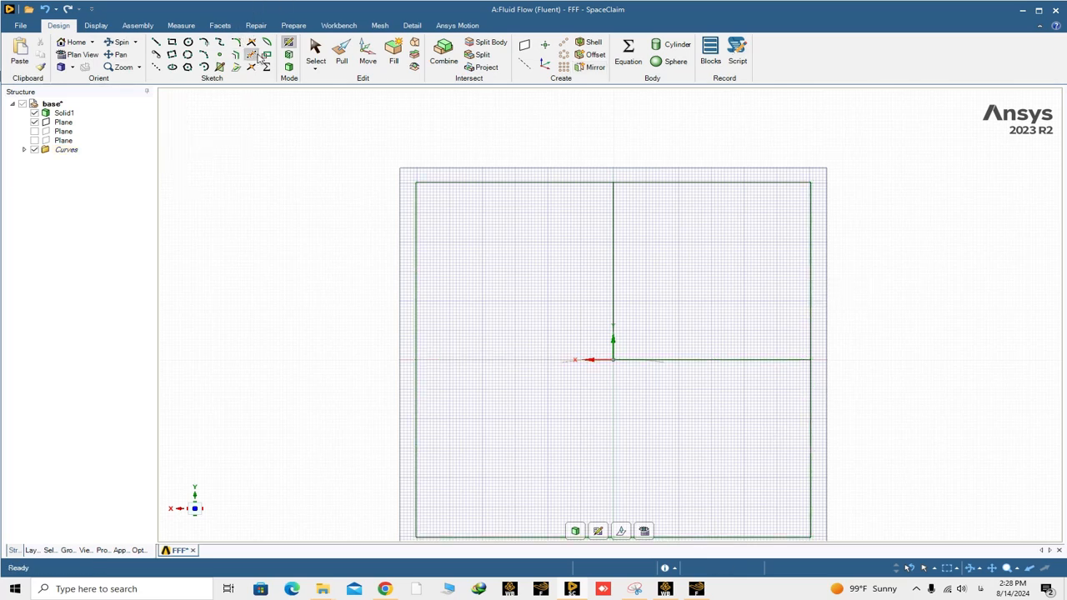
left_click(614, 275)
left_click(615, 276)
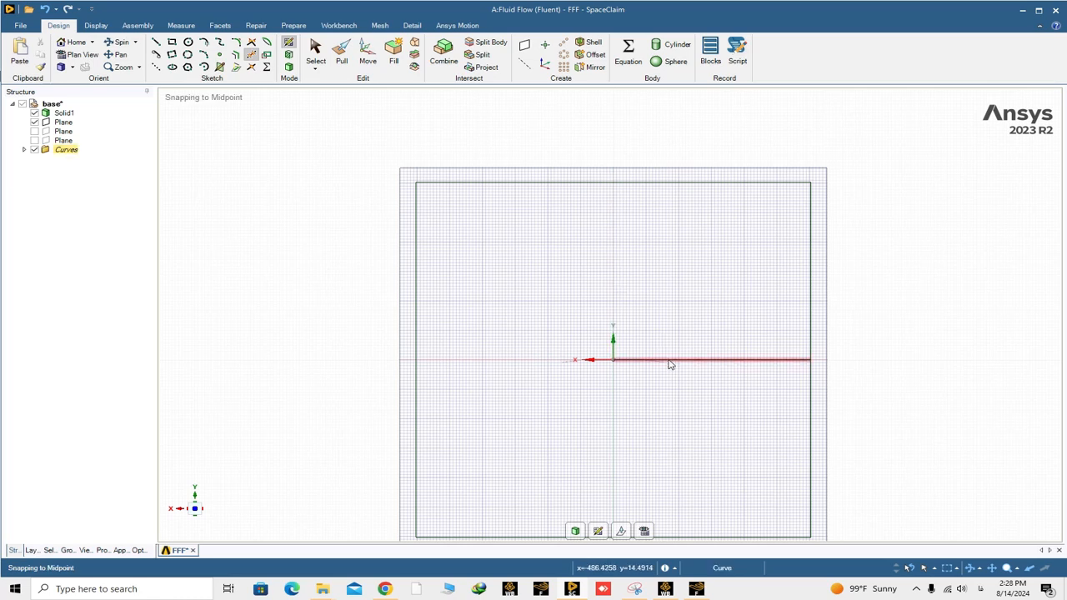
left_click(672, 362)
scroll(688, 340, "down", 4)
mouse_move(776, 336)
middle_mouse_down()
mouse_move(742, 350)
mouse_move(770, 356)
middle_mouse_up()
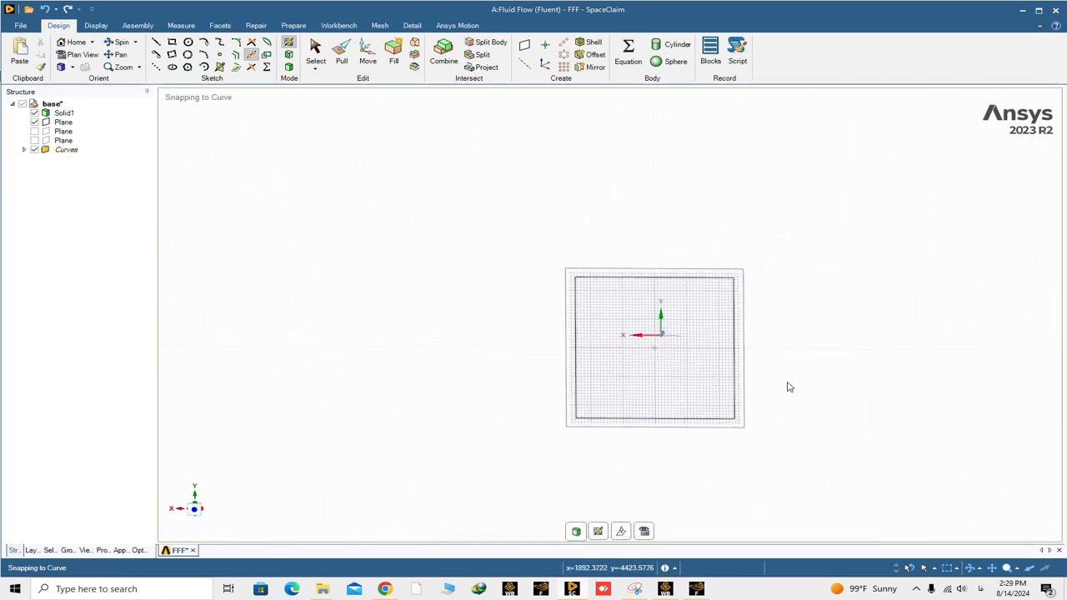
key("d")
mouse_move(798, 369)
middle_mouse_down()
mouse_move(658, 408)
mouse_move(571, 406)
mouse_move(658, 340)
mouse_move(679, 395)
middle_mouse_up()
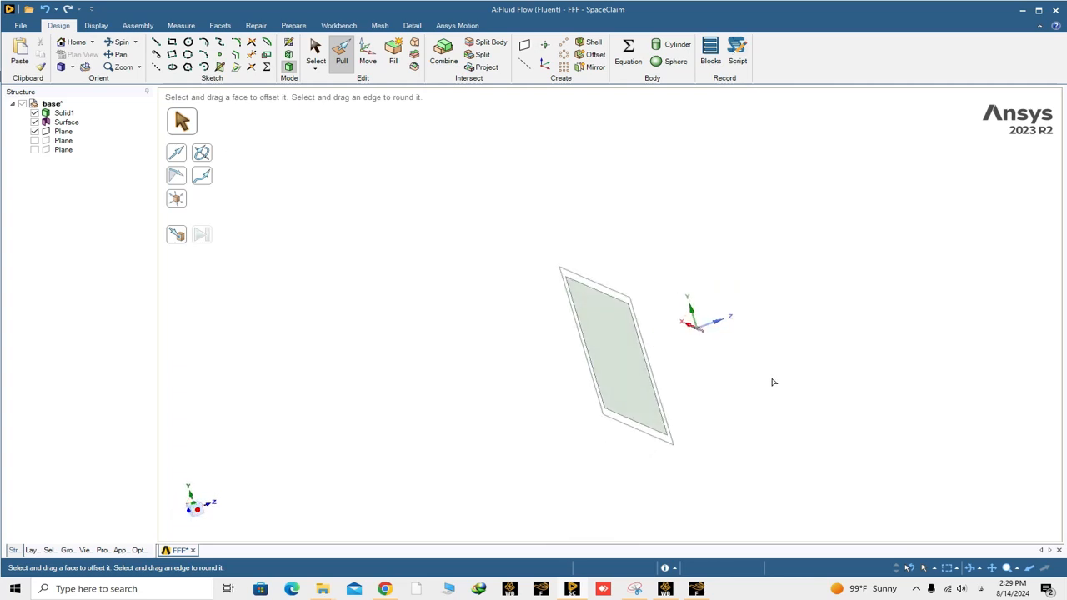
- Pull the square surface 8000 mm in the positive Z direction to form a solid box enclosing the bird
left_click(621, 341)
left_click(629, 356)
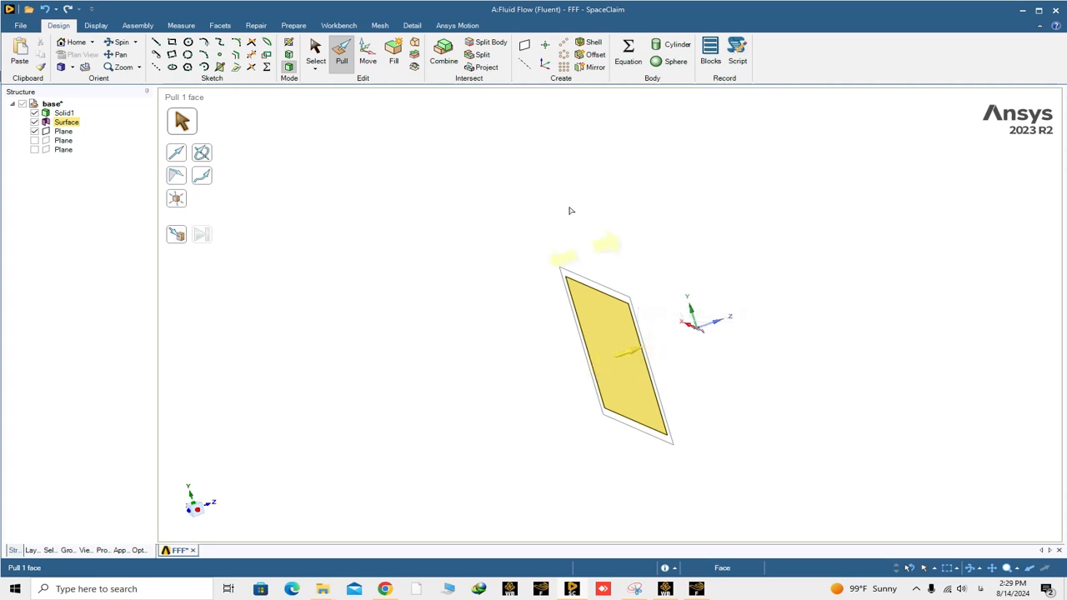
left_click(498, 140)
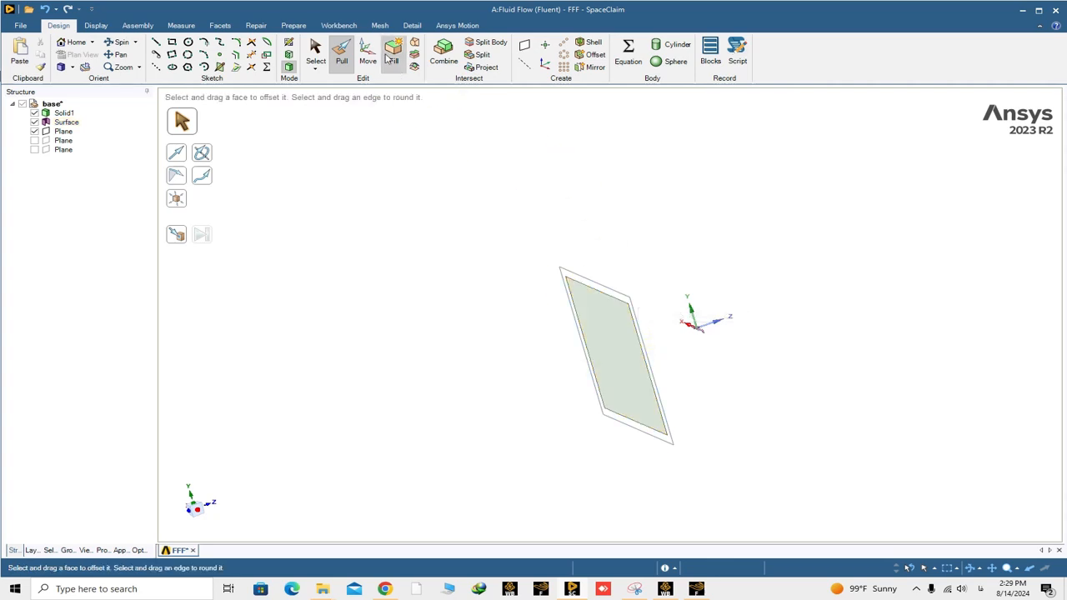
left_click(342, 56)
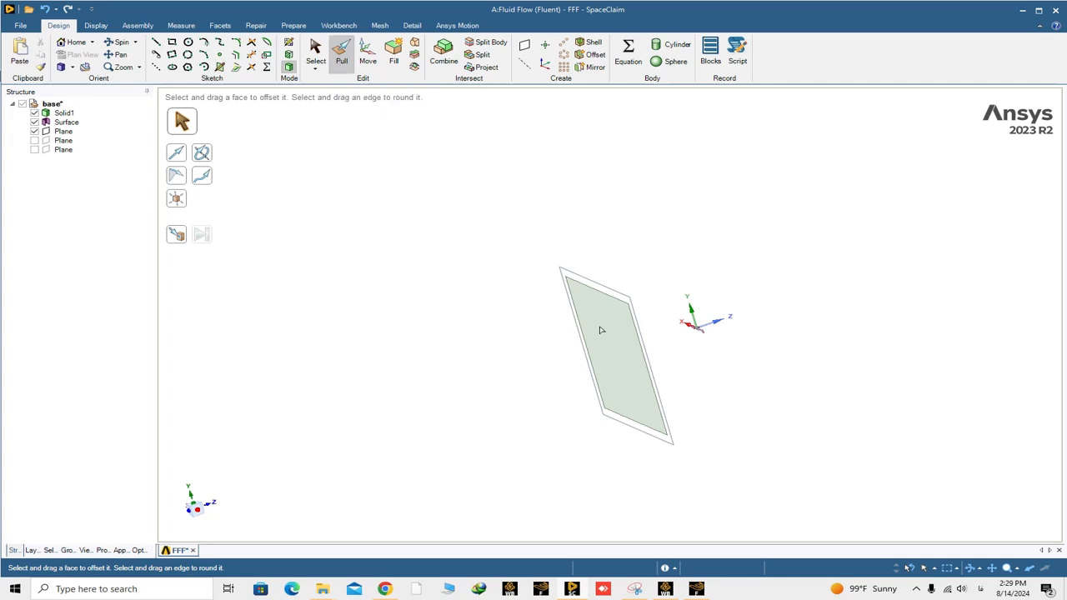
left_click(627, 356)
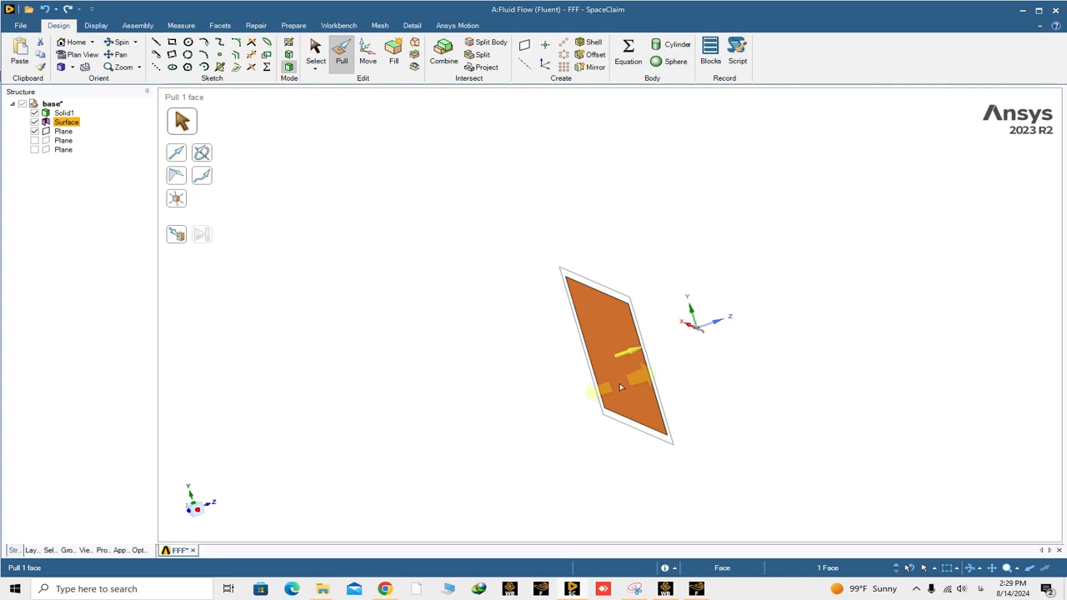
left_click_drag(620, 387, 729, 355)
type("8000")
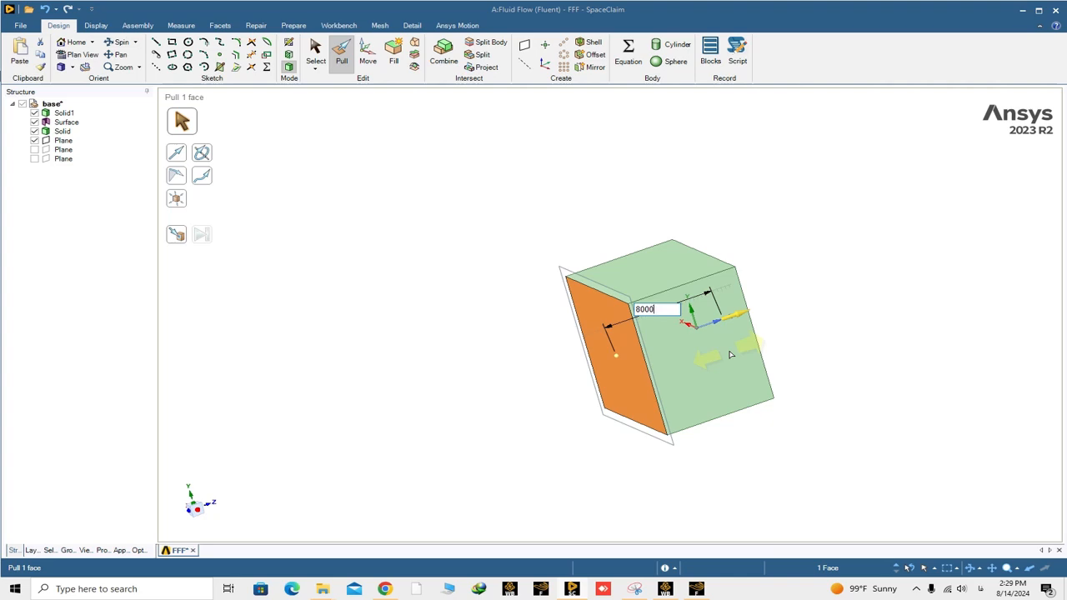
key("Return")
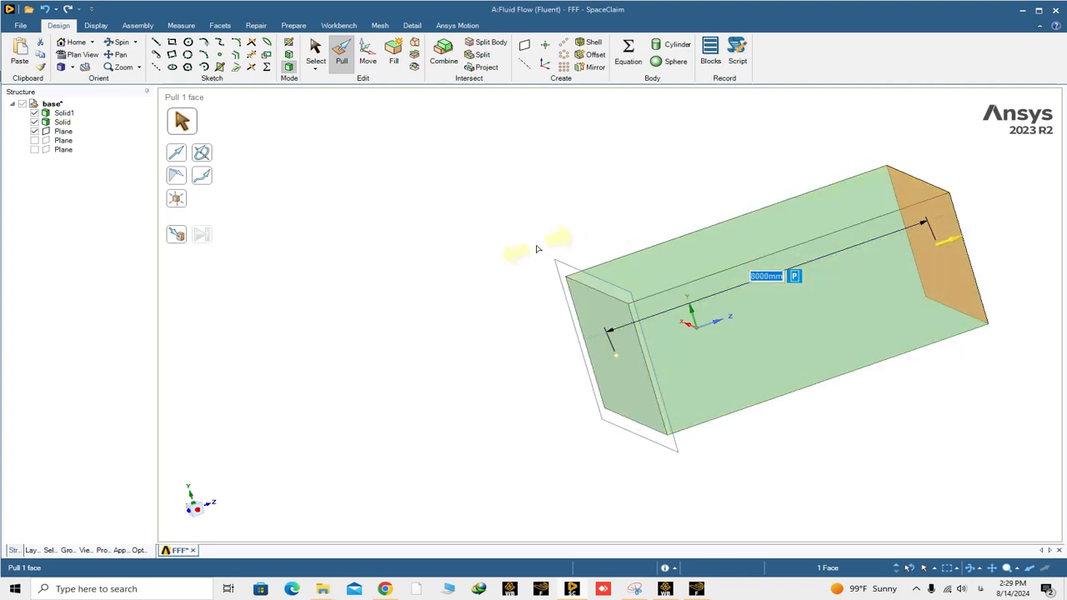
middle_click_drag(537, 249, 634, 237)
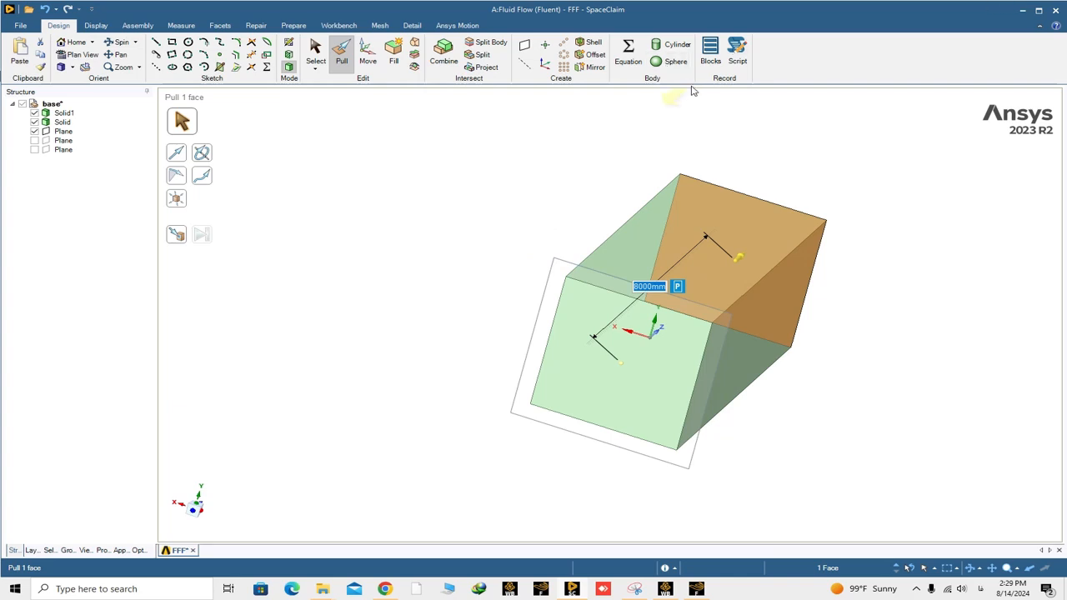
- Set the document's length unit to Meters in the SpaceClaim options
left_click(20, 25)
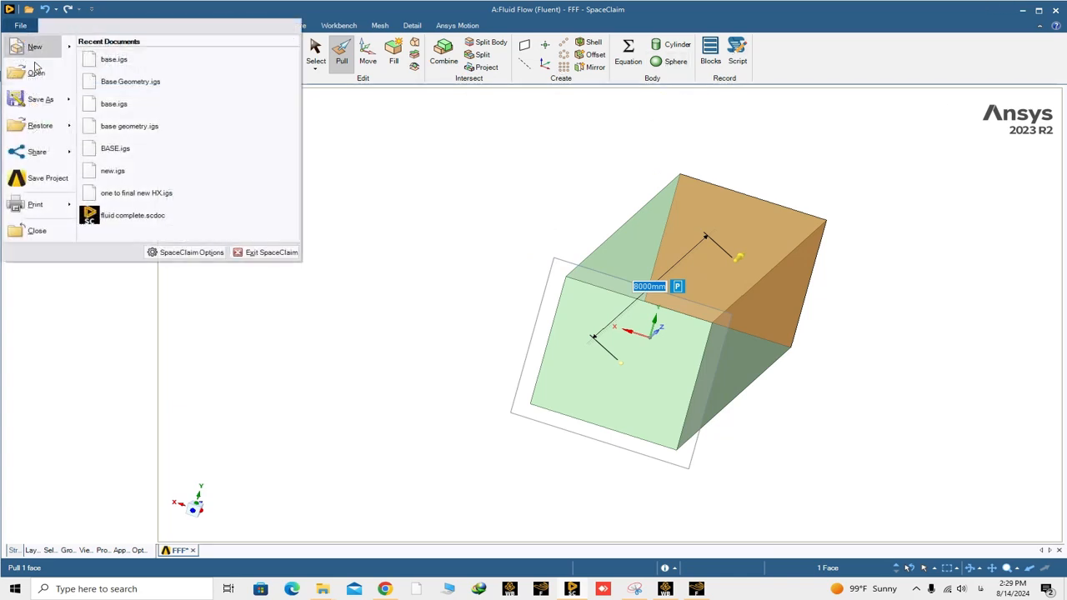
left_click(182, 253)
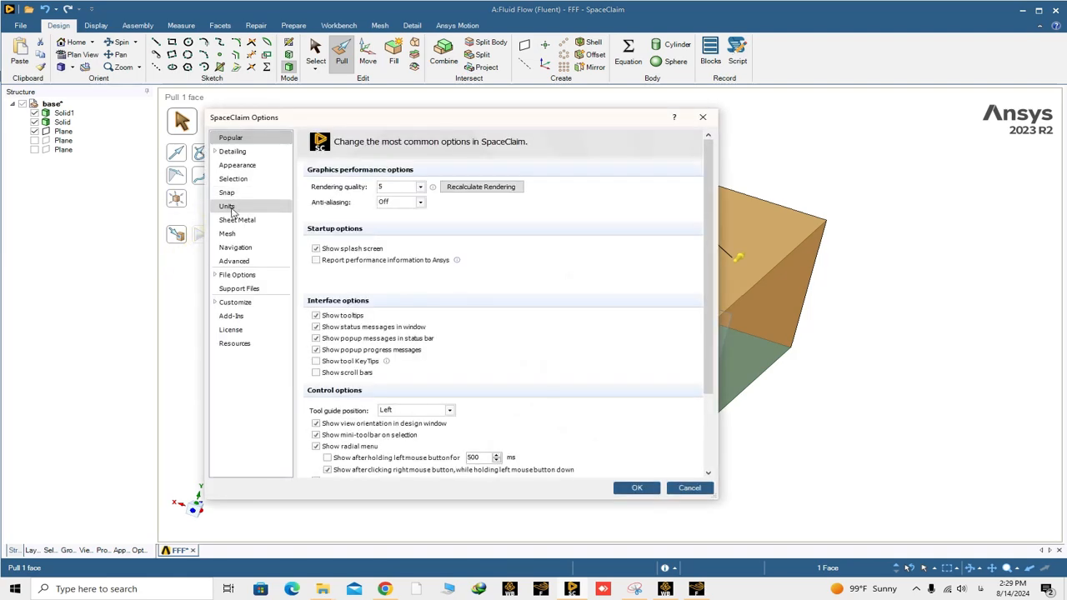
left_click(226, 207)
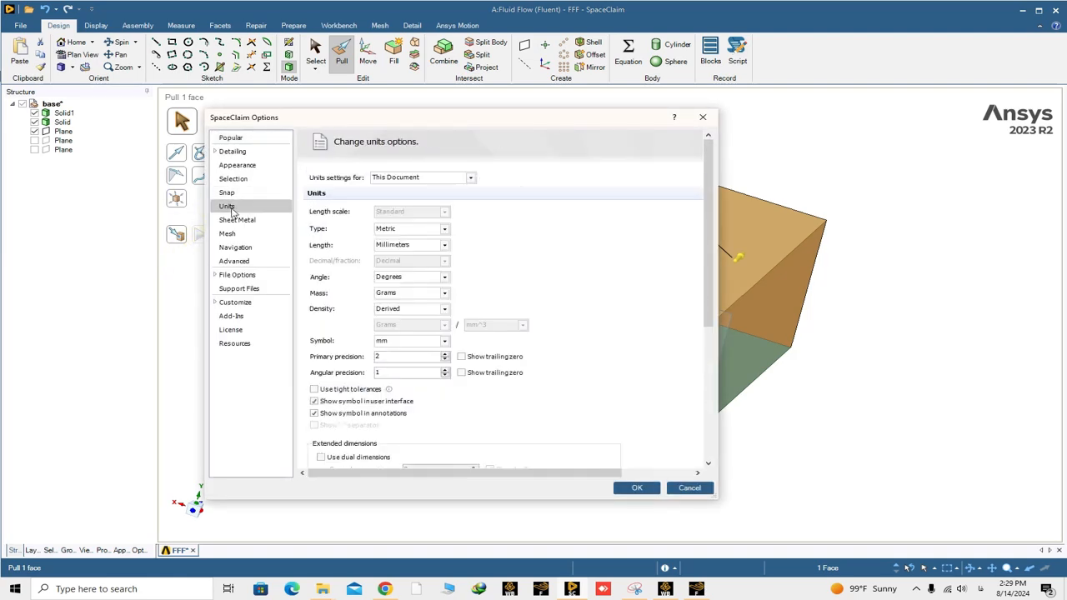
left_click(445, 246)
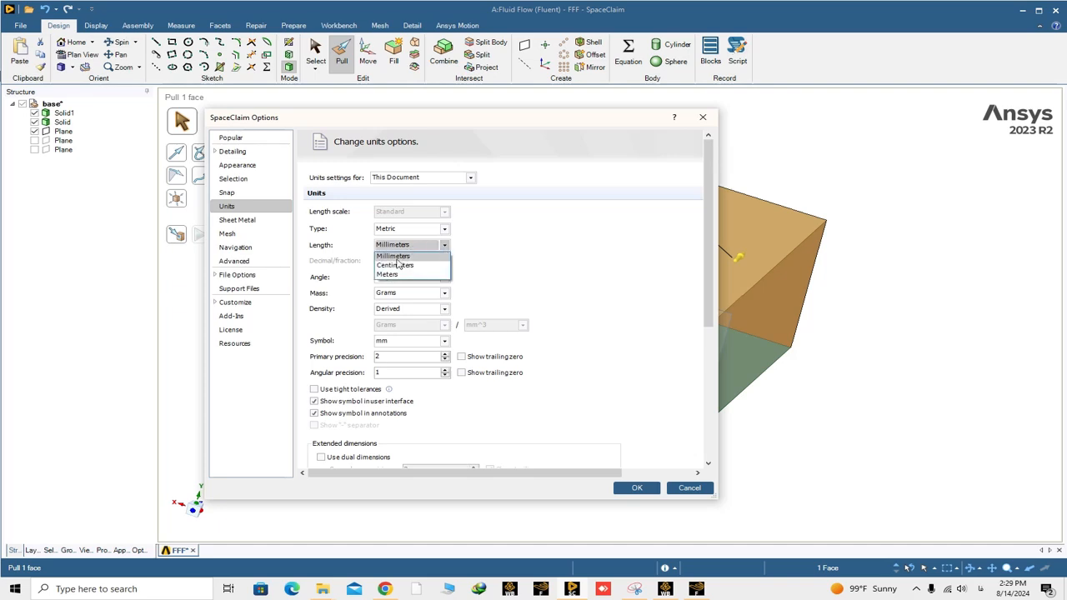
left_click(388, 274)
left_click(638, 489)
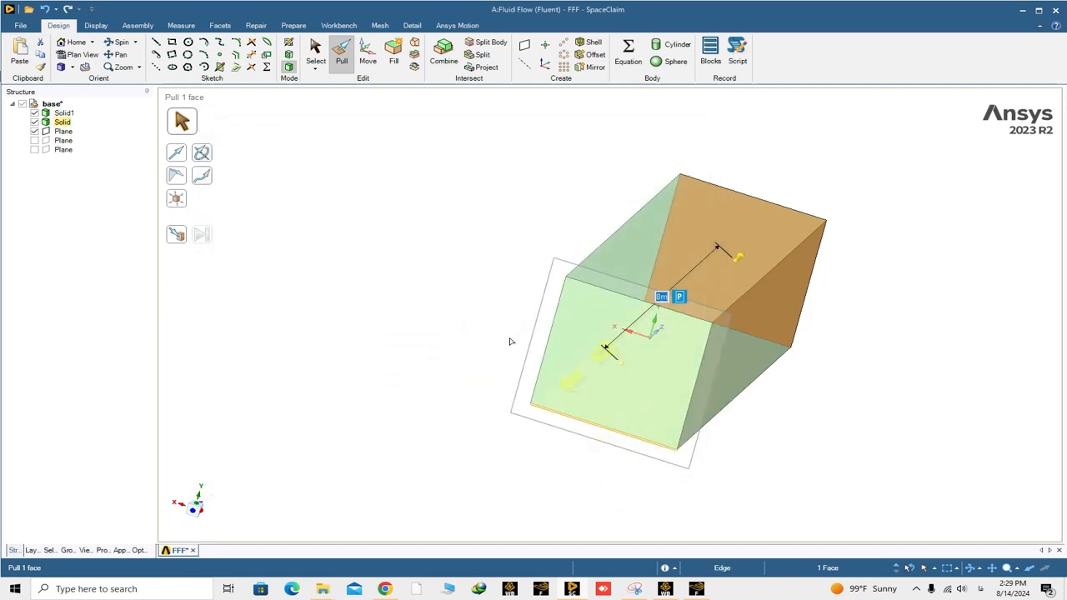
- Leave the Pull command and examine the bird solid and the box solid by highlighting each in the structure tree
middle_click_drag(465, 295, 409, 293)
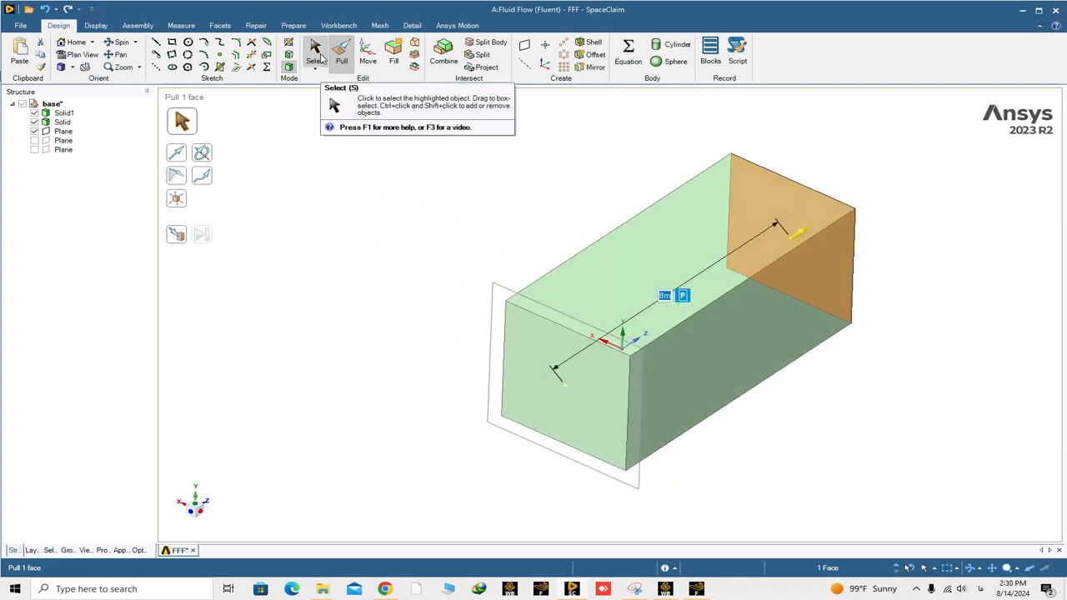
key("s")
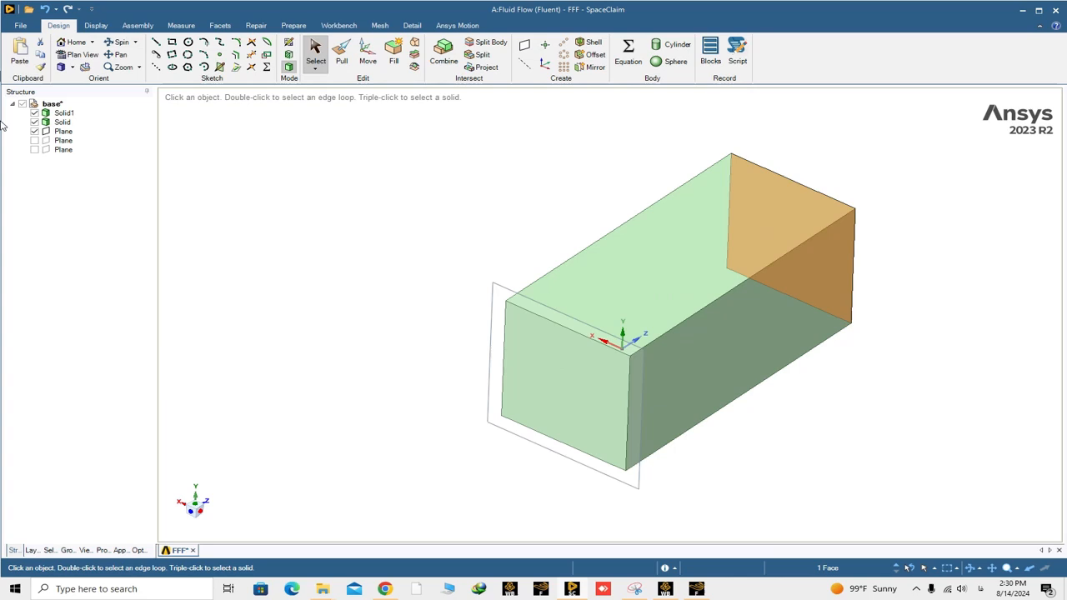
left_click(64, 112)
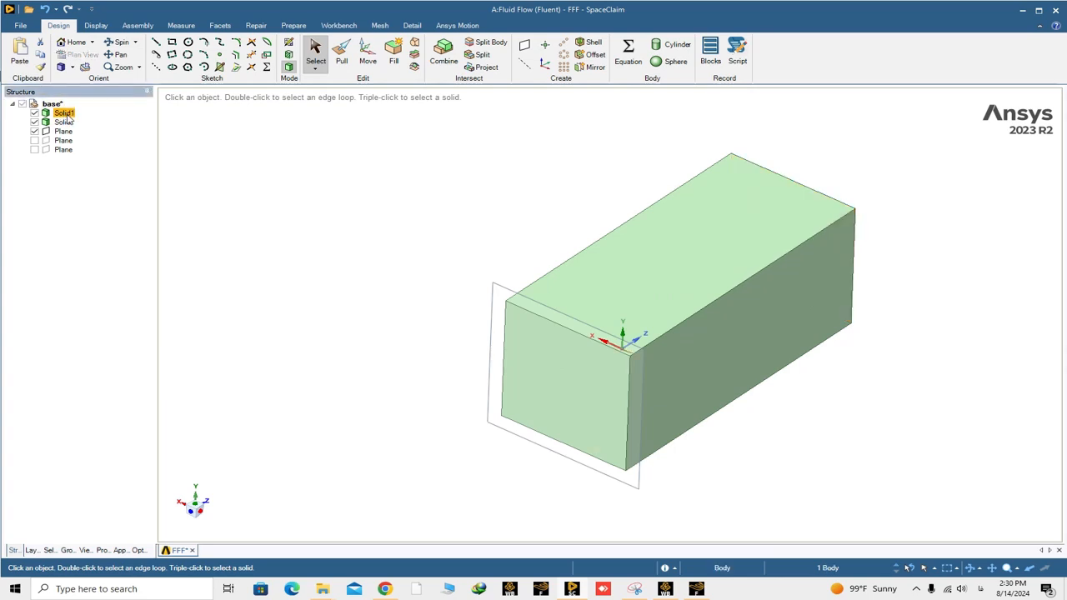
left_click(62, 123)
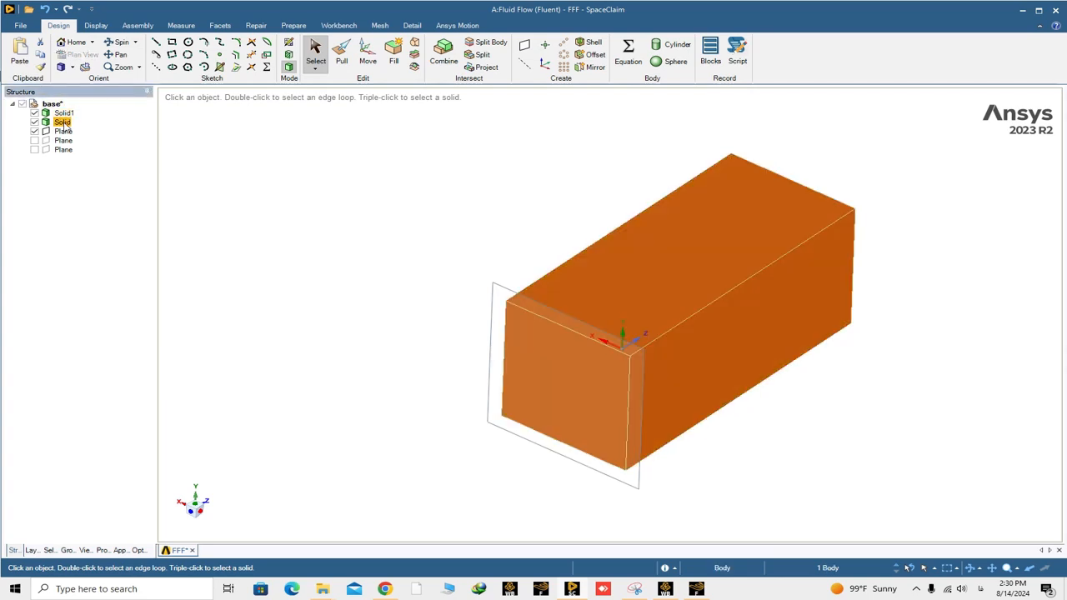
middle_click_drag(392, 270, 339, 240)
left_click(338, 239)
scroll(590, 346, "up", 4)
scroll(629, 318, "down", 3)
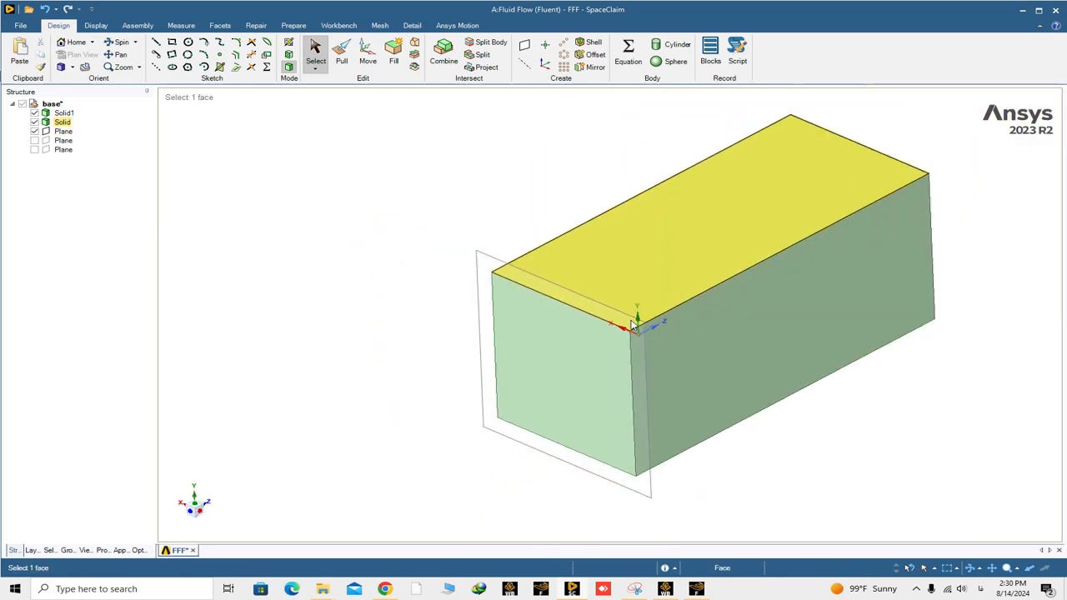
- Combine the bodies with the box solid as the target and the bird solid, Solid1, as the cutter
scroll(653, 315, "up", 2)
scroll(654, 310, "down", 3)
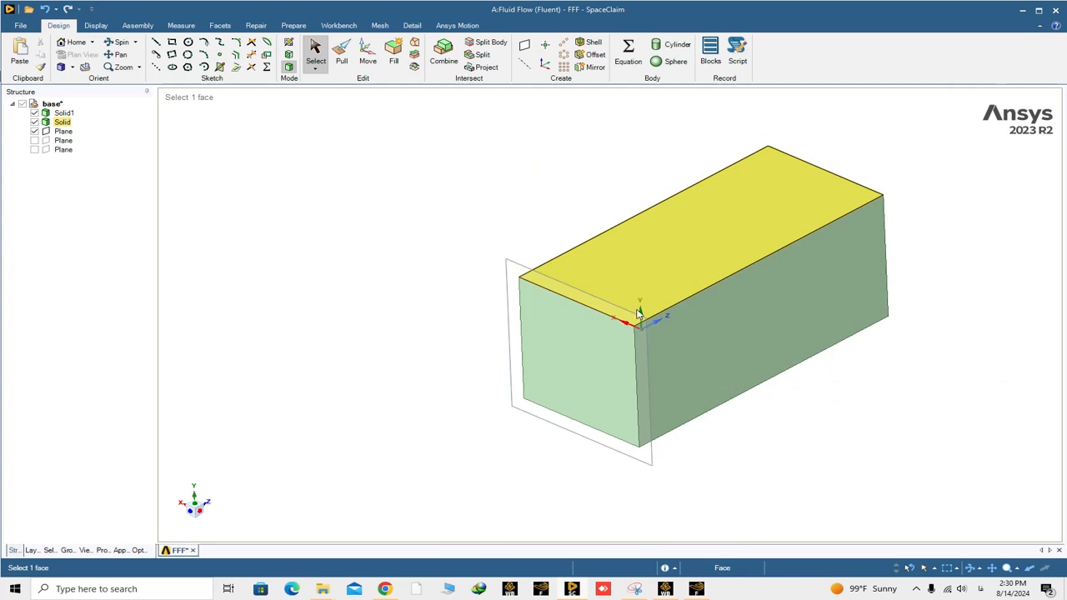
scroll(643, 318, "up", 4)
middle_click_drag(649, 325, 648, 320)
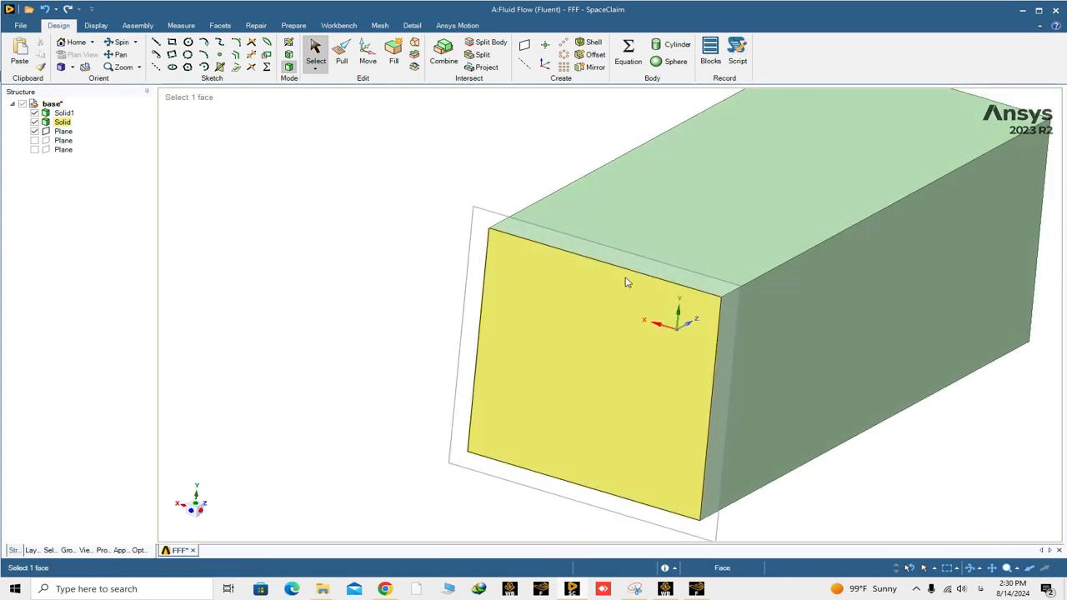
mouse_move(628, 283)
middle_mouse_down()
mouse_move(620, 245)
mouse_move(624, 275)
middle_mouse_up()
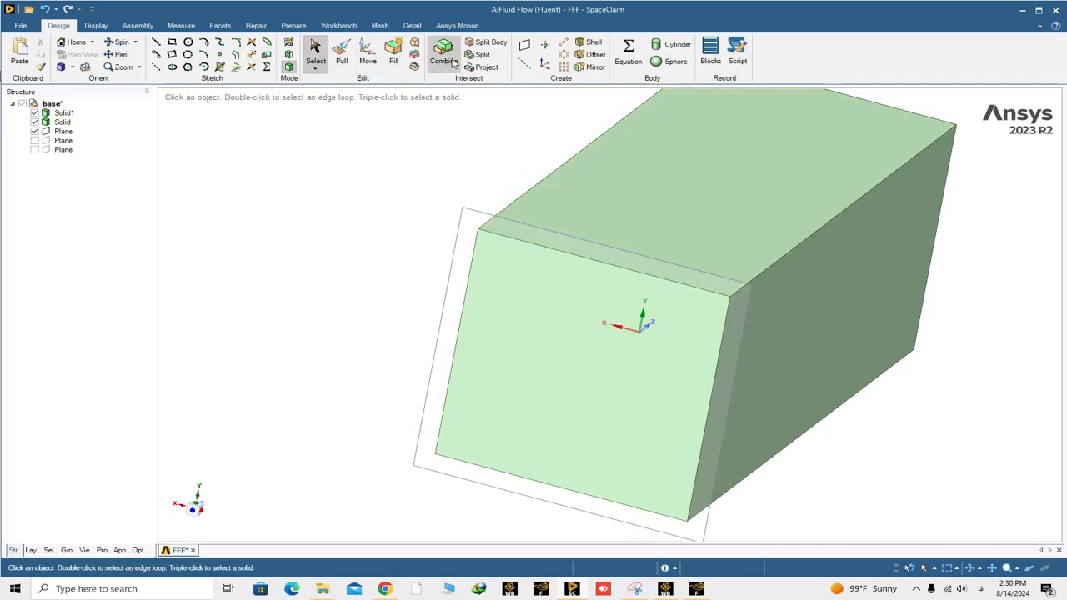
left_click(452, 63)
scroll(492, 180, "down", 1)
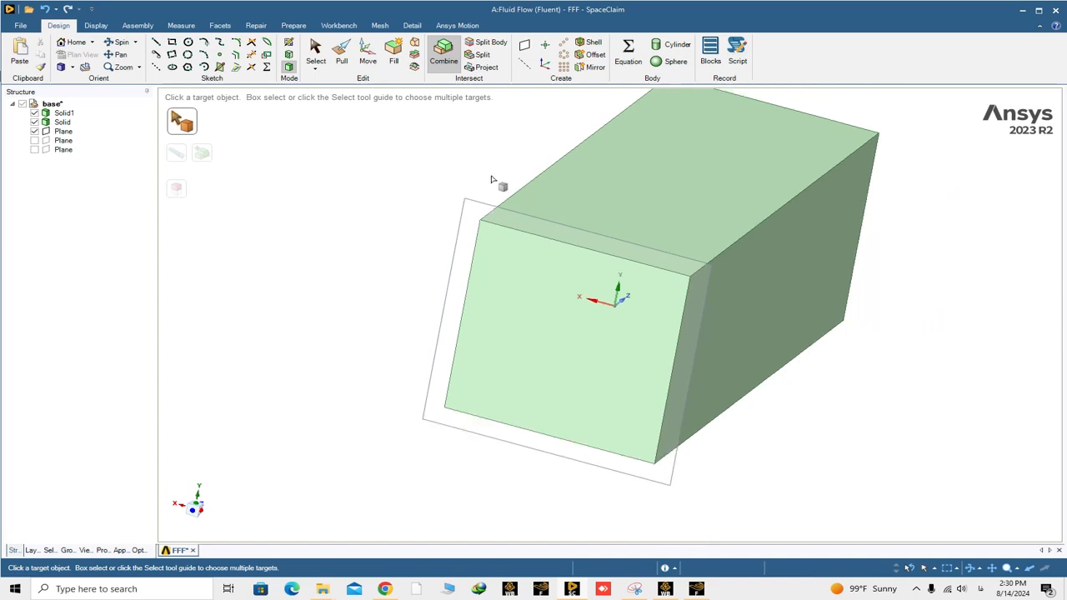
scroll(492, 179, "down", 1)
left_click(562, 191)
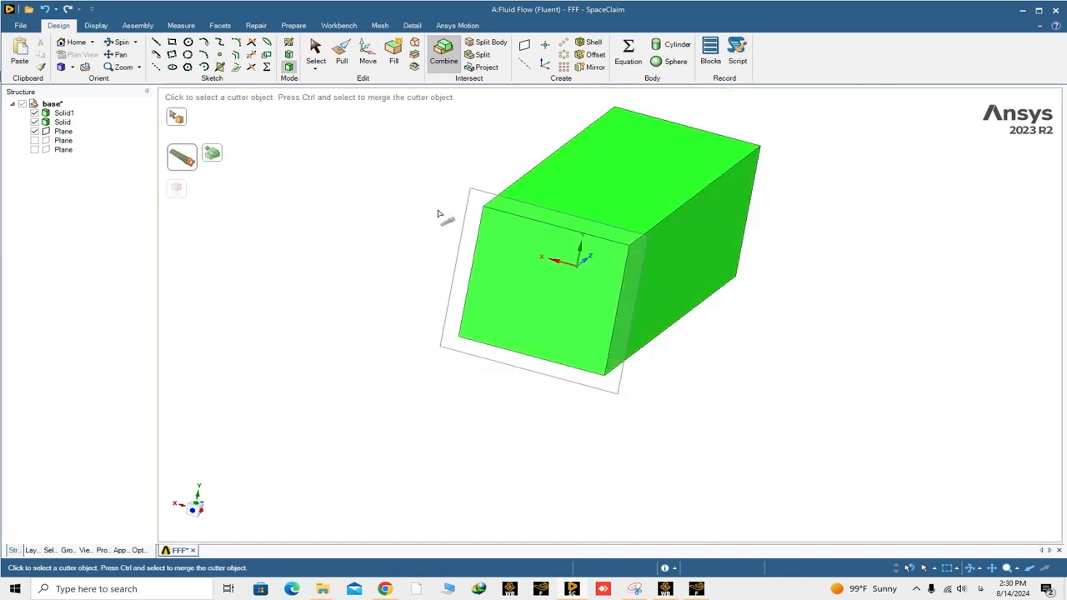
mouse_move(439, 214)
middle_mouse_down()
mouse_move(485, 231)
mouse_move(422, 206)
middle_mouse_up()
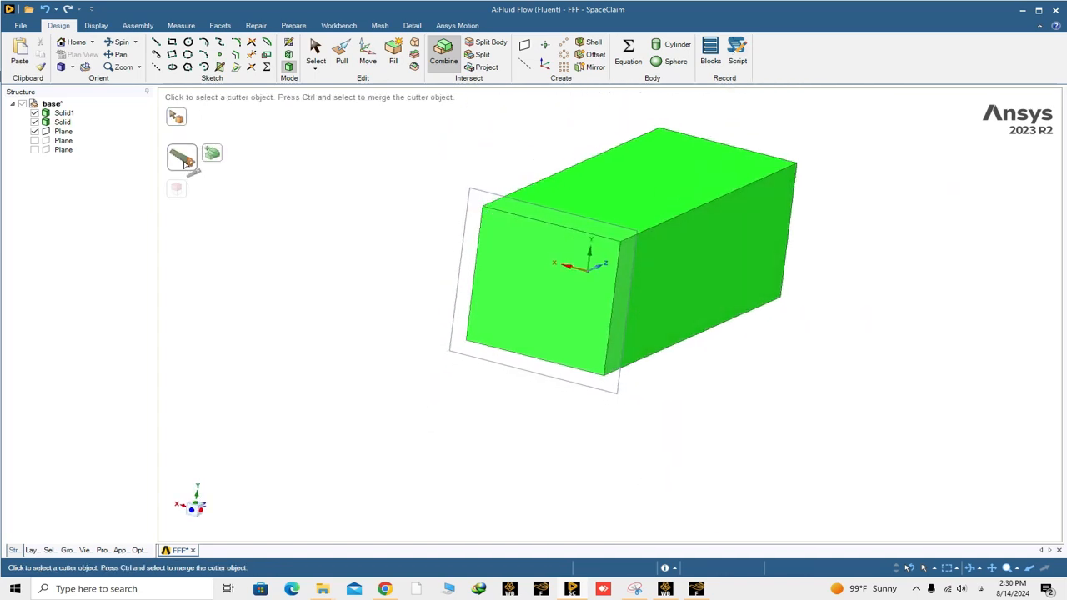
left_click(61, 116)
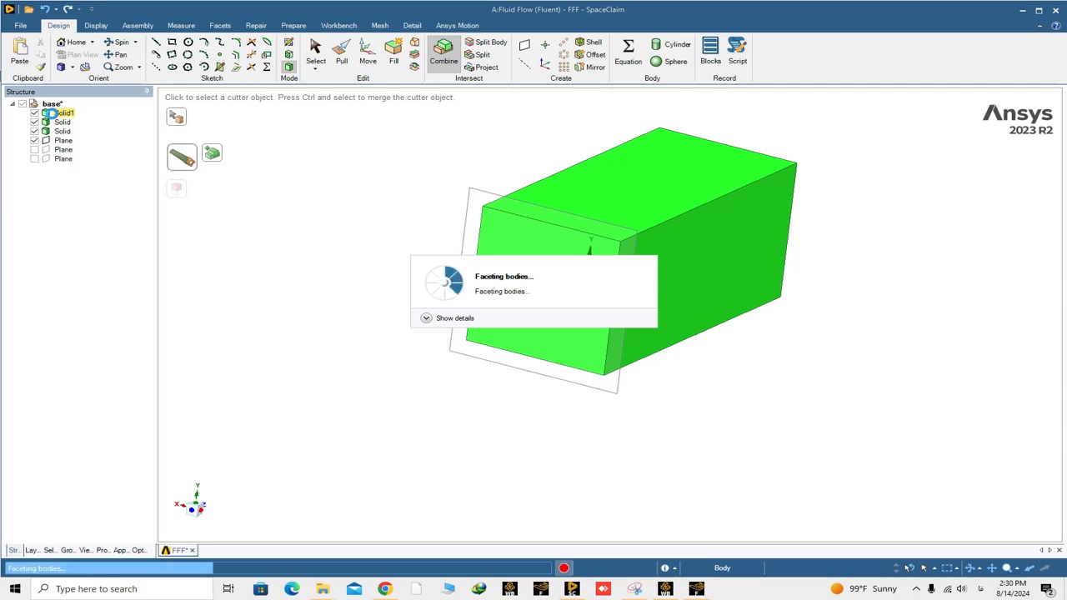
left_click(51, 112)
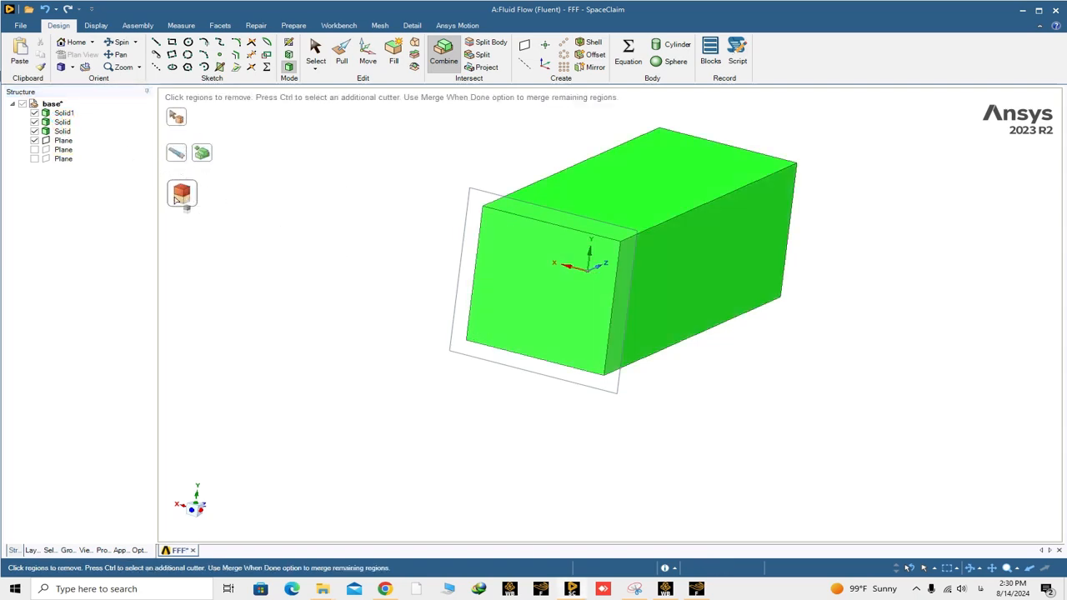
- Remove the bird-shaped region that the cutter split out of the box solid
left_click(63, 122)
scroll(548, 245, "up", 5)
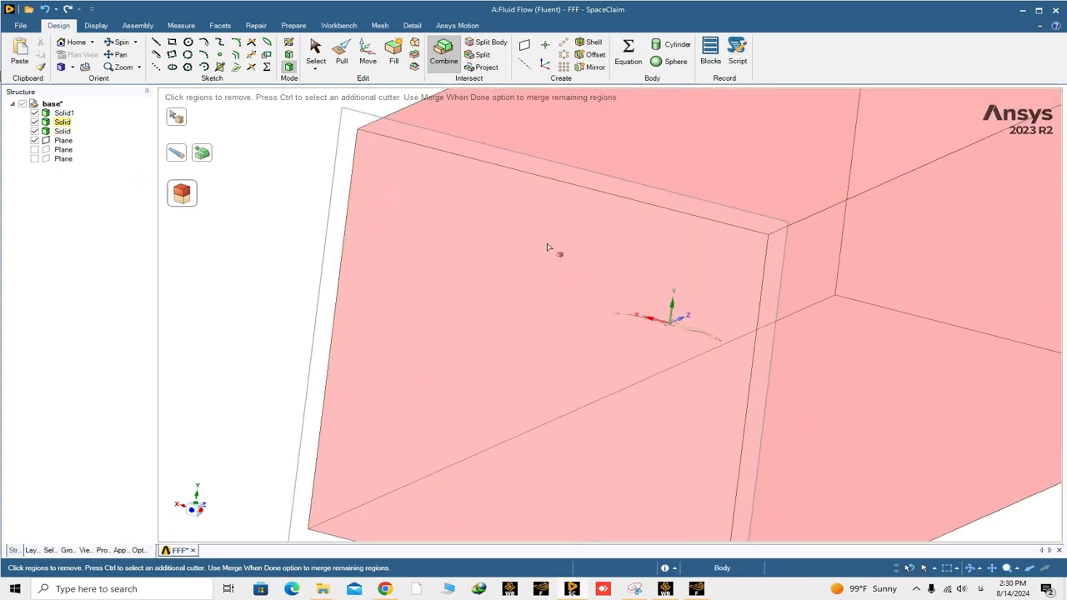
middle_click_drag(623, 328, 546, 296, "shift")
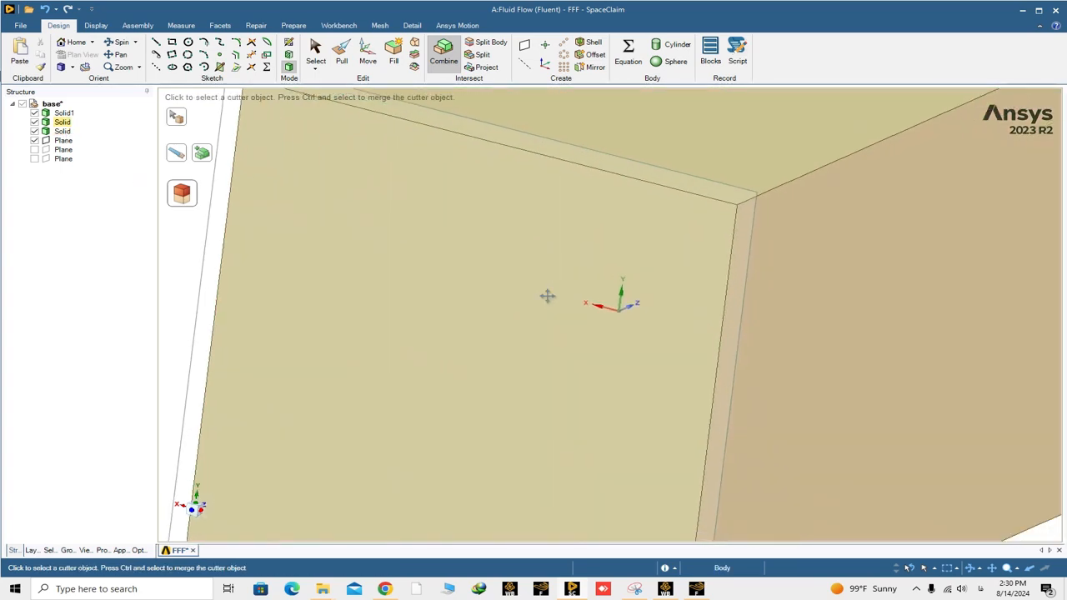
scroll(596, 333, "up", 3)
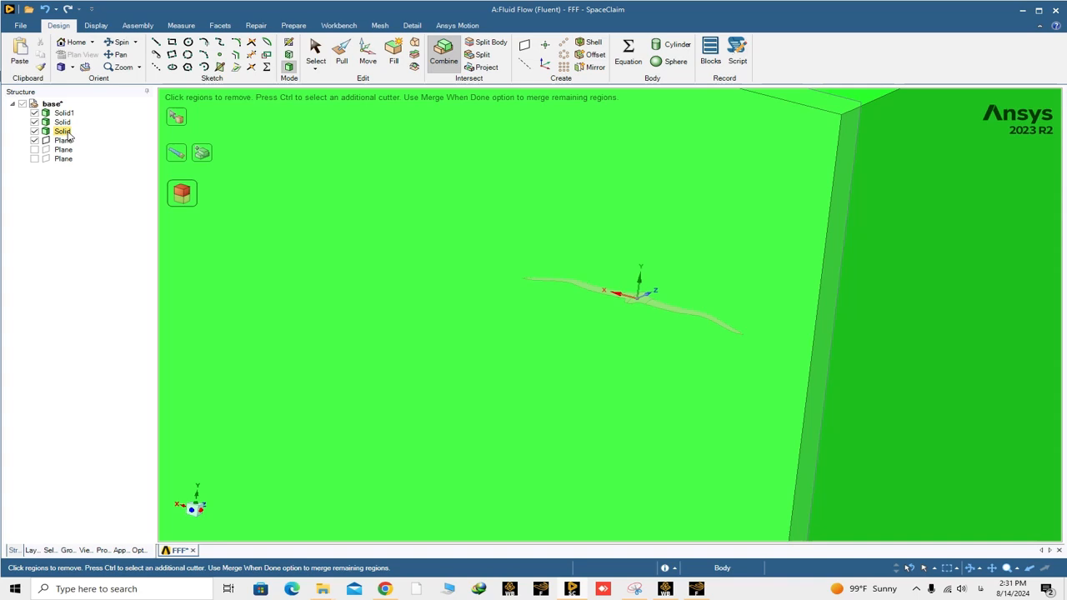
scroll(204, 212, "down", 5)
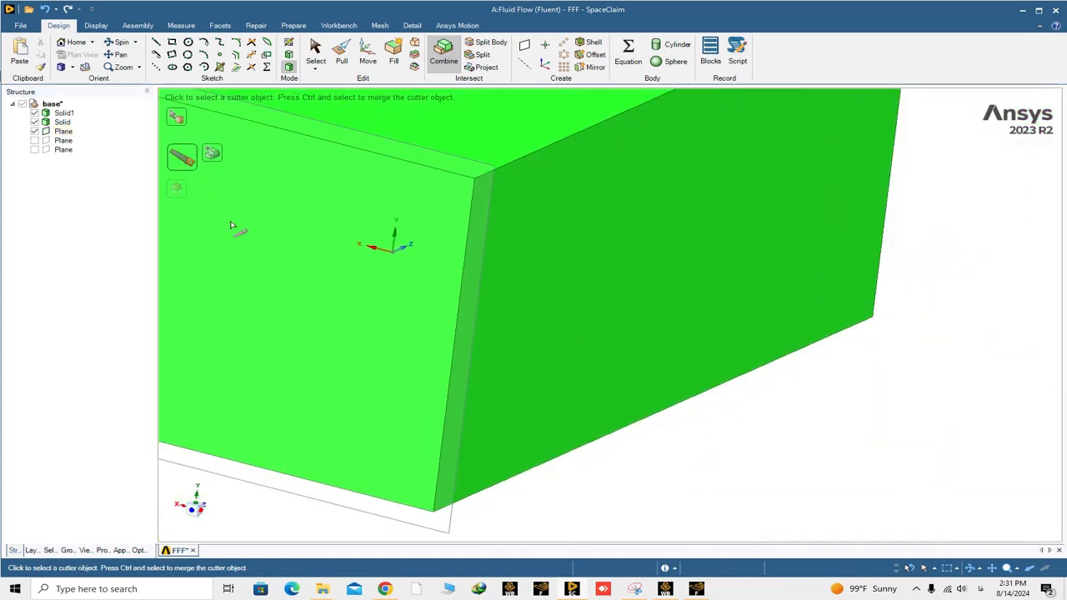
- Delete the original bird solid, Solid1, from the structure tree
left_click(239, 223)
scroll(248, 227, "up", 10)
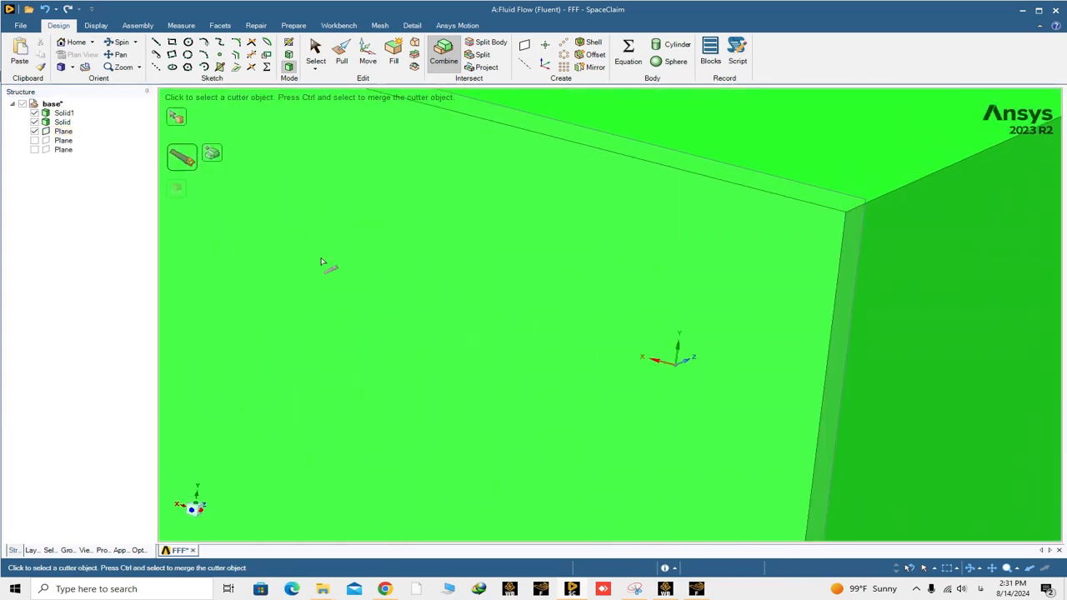
scroll(347, 257, "down", 5)
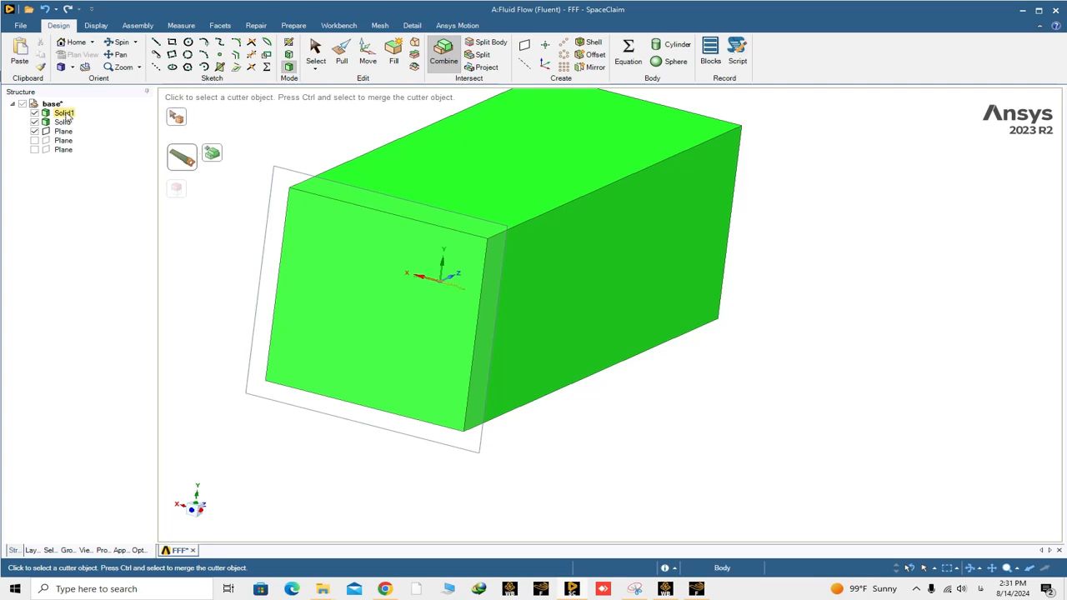
scroll(431, 296, "up", 8)
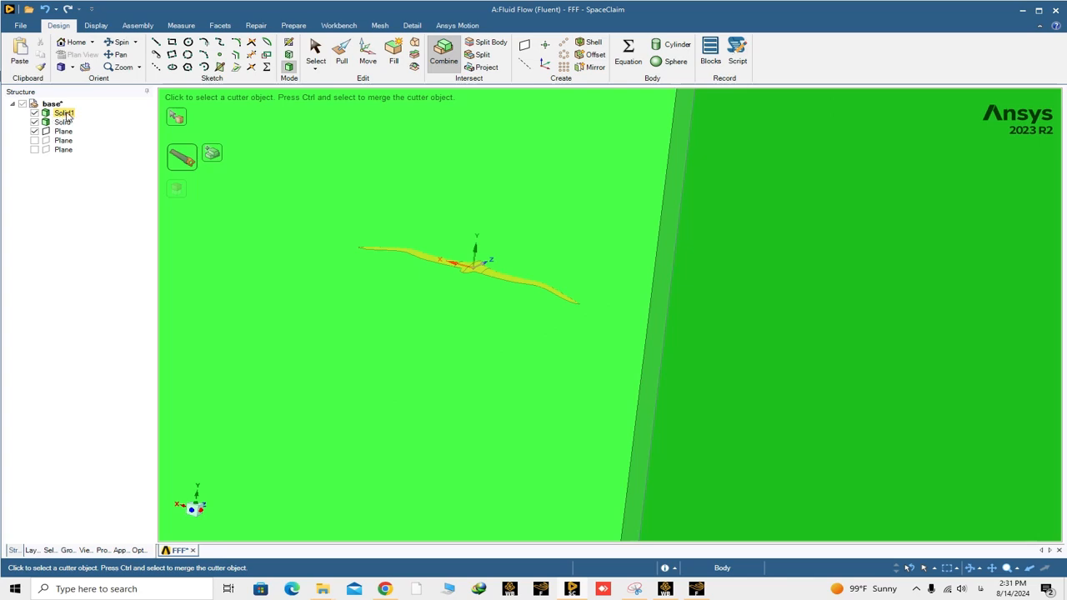
right_click(67, 117)
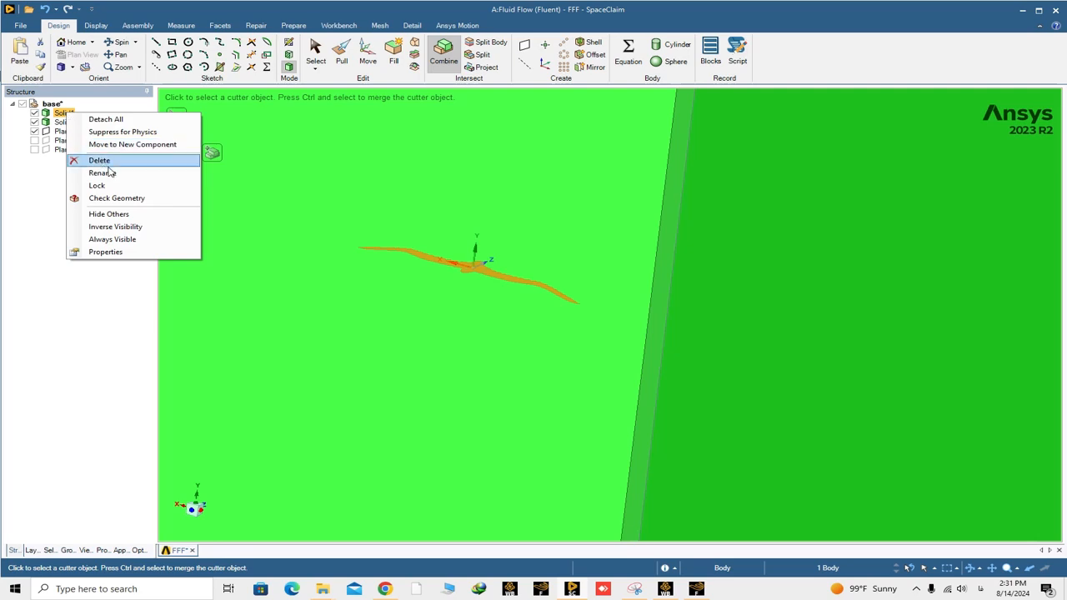
left_click(100, 160)
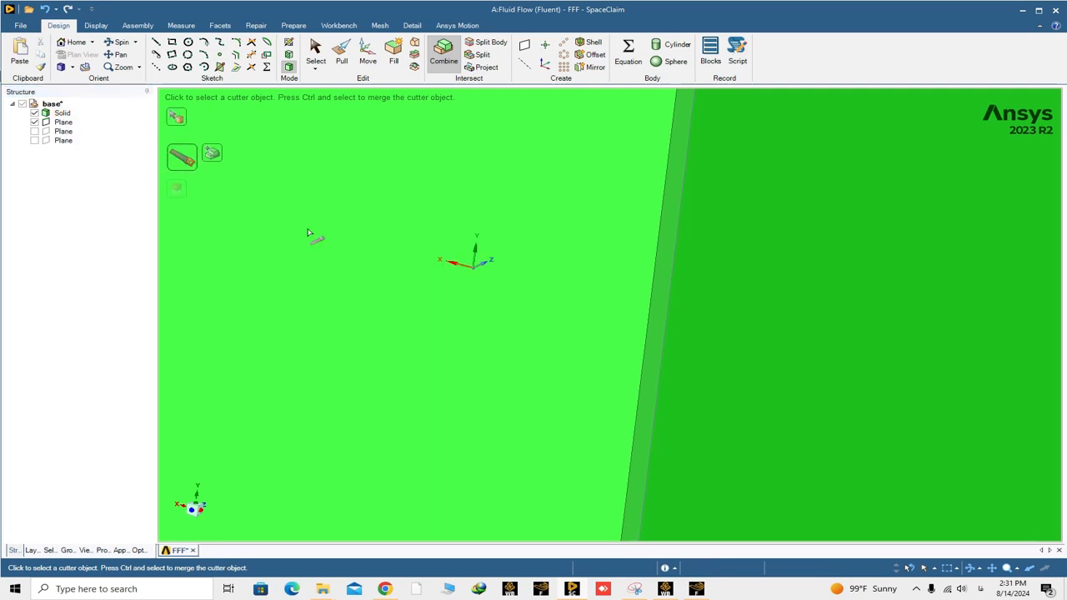
- Leave the Combine command and make the box transparent by overriding the style of its upper face
scroll(327, 225, "down", 3)
scroll(327, 226, "down", 5)
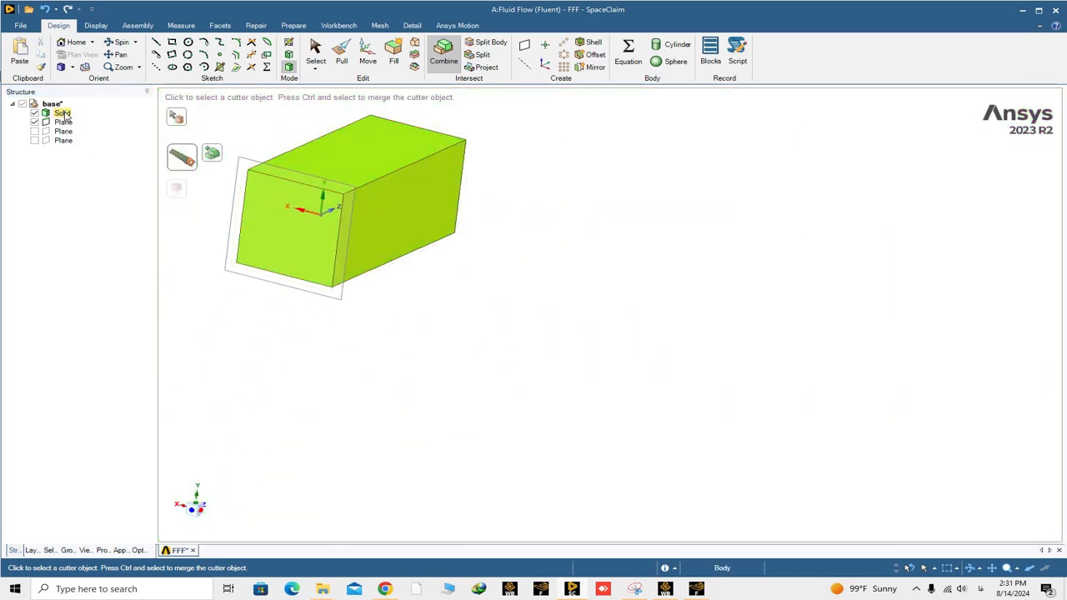
mouse_move(425, 304)
middle_mouse_down()
mouse_move(367, 263)
mouse_move(476, 239)
mouse_move(458, 309)
mouse_move(432, 298)
middle_mouse_up()
middle_click_drag(316, 216, 390, 279, "shift")
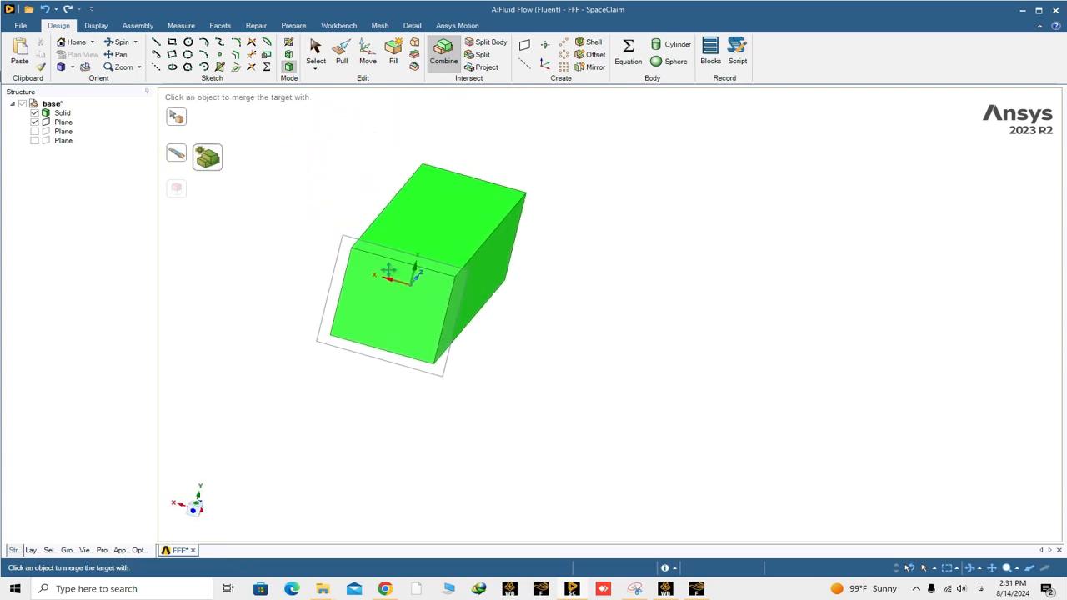
left_click(315, 57)
left_click(444, 202)
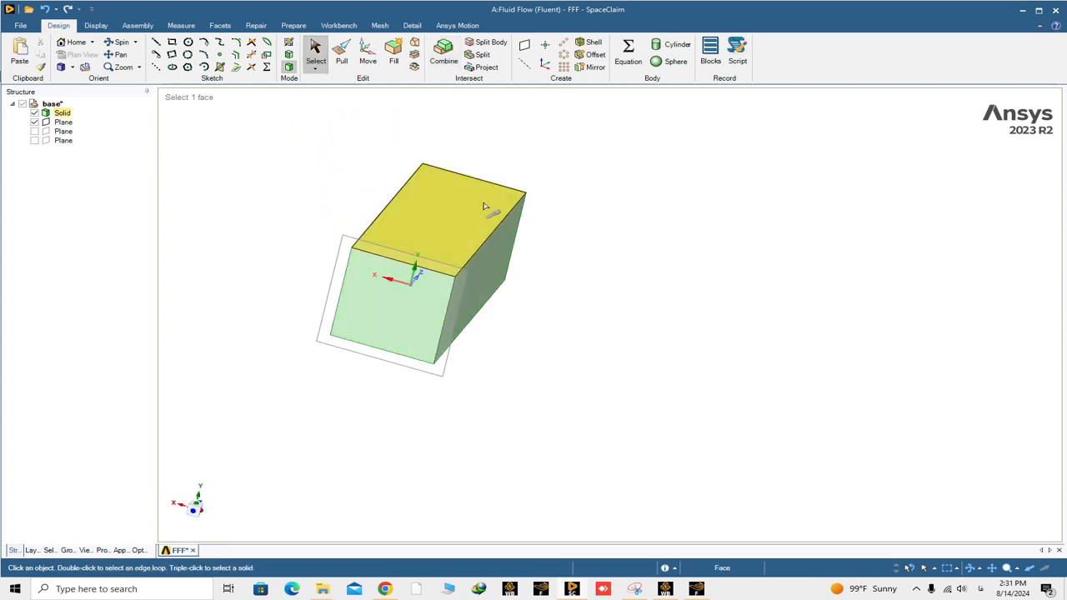
left_click(452, 205)
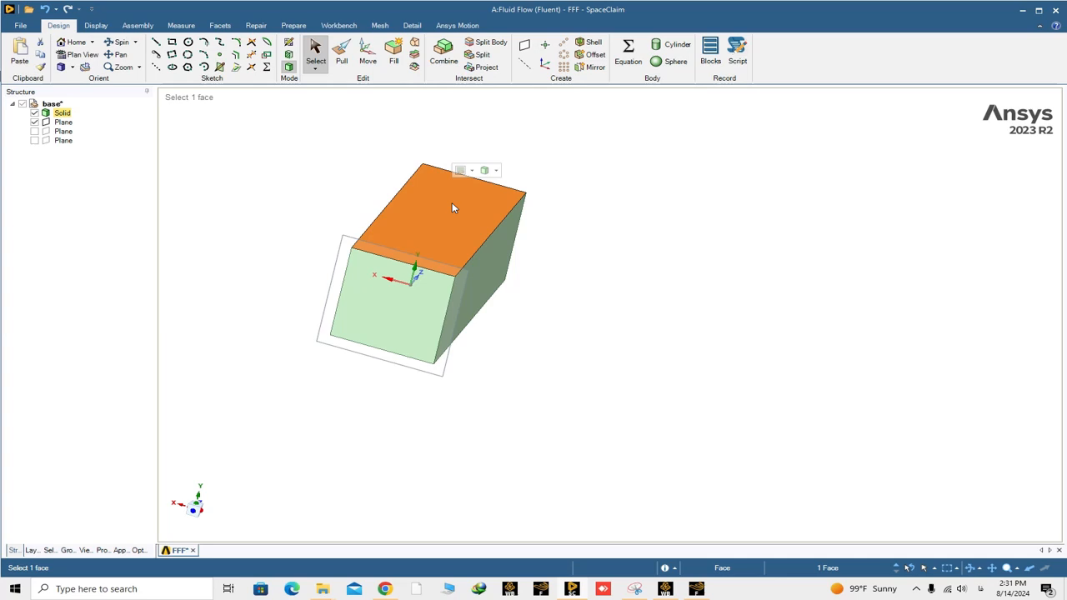
left_click(495, 172)
left_click(500, 183)
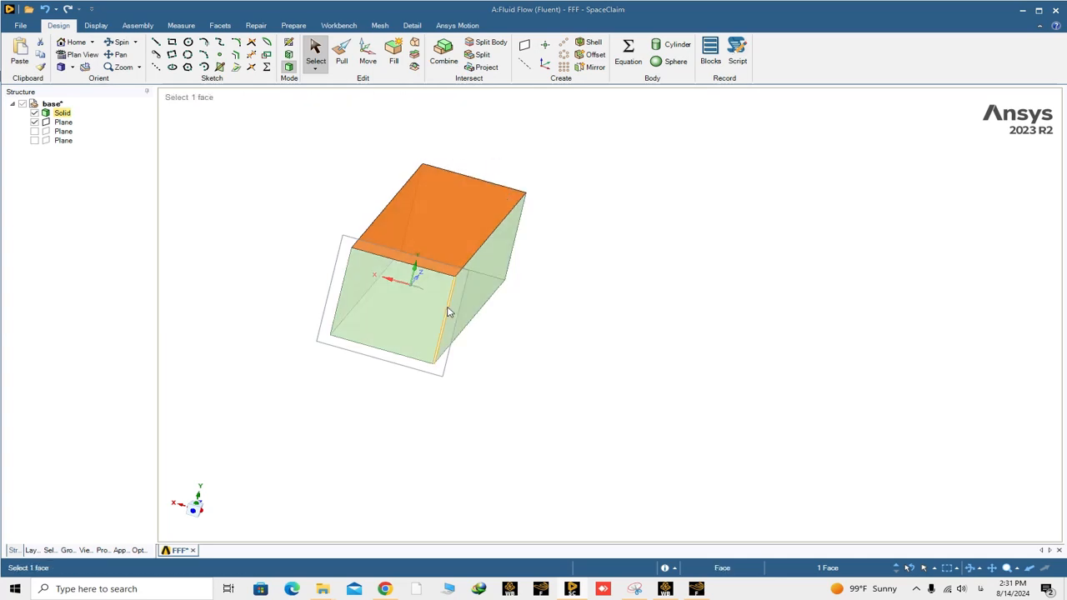
- Examine the bird-shaped cavity inside the transparent box from several angles and distances
scroll(422, 295, "up", 2)
scroll(422, 295, "up", 4)
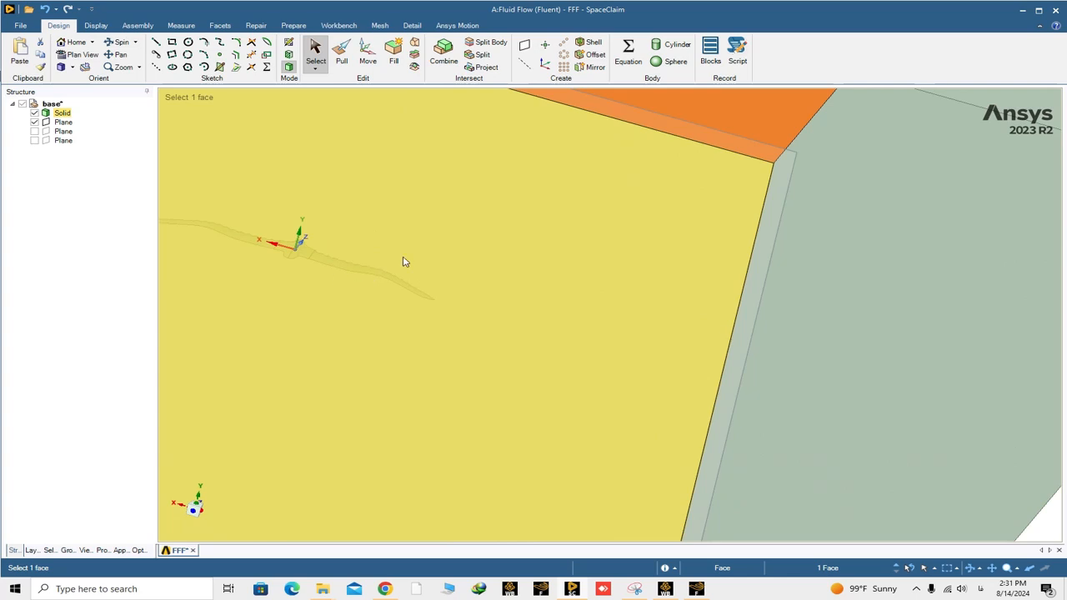
scroll(404, 261, "down", 4)
left_click(695, 386)
middle_click_drag(309, 268, 269, 261)
scroll(454, 264, "up", 2)
scroll(464, 265, "down", 4)
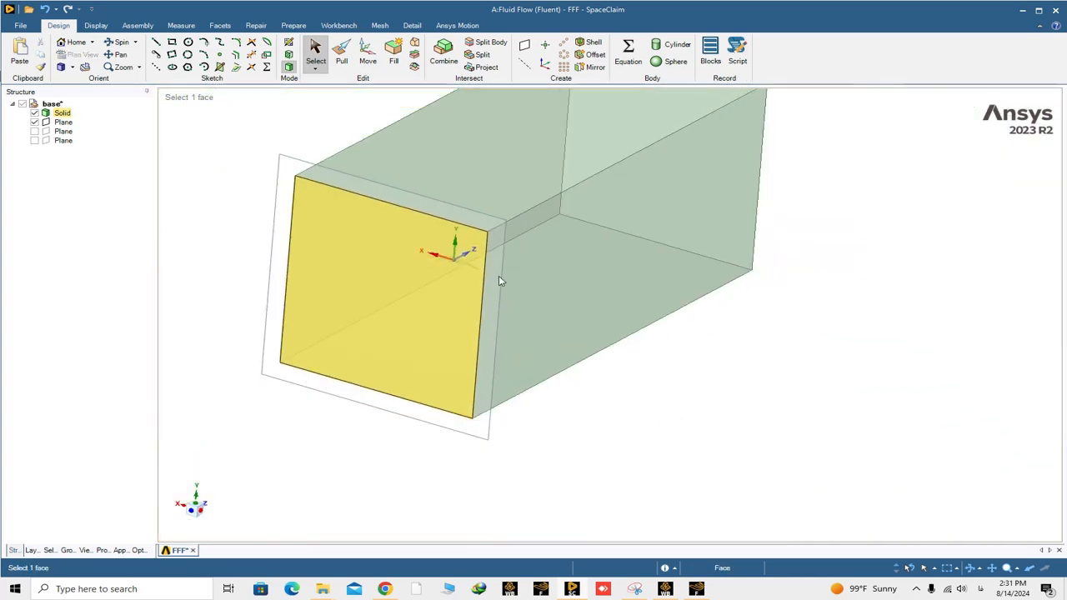
middle_click_drag(499, 277, 412, 268)
scroll(613, 277, "up", 3)
scroll(613, 278, "up", 1)
middle_click_drag(515, 283, 568, 291)
scroll(470, 262, "up", 4)
mouse_move(415, 239)
middle_mouse_down()
mouse_move(436, 248)
mouse_move(389, 231)
mouse_move(407, 237)
middle_mouse_up()
scroll(462, 246, "up", 3)
scroll(451, 269, "down", 5)
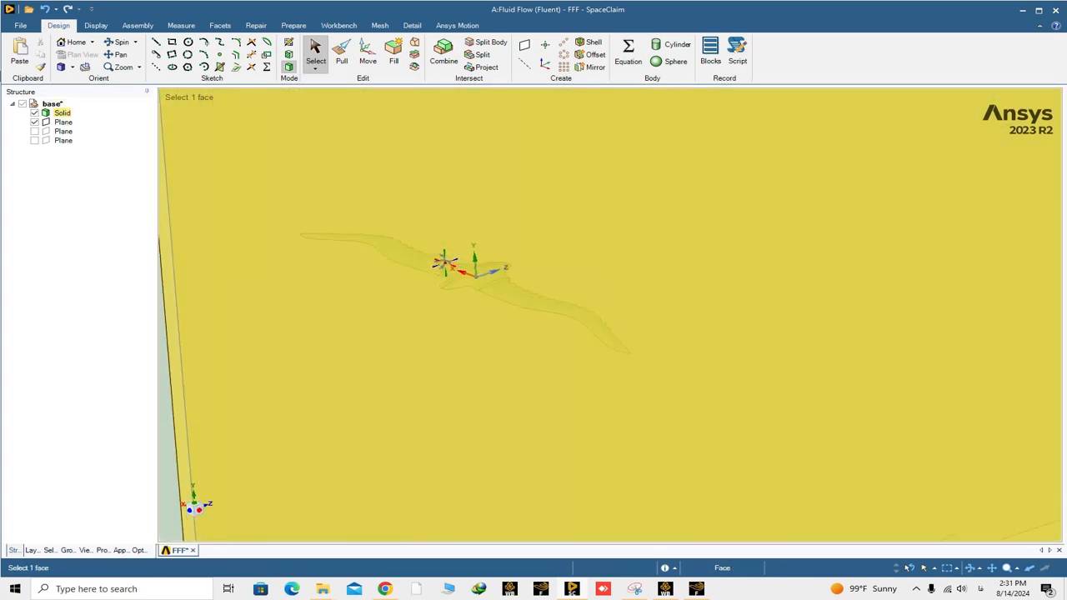
scroll(451, 269, "down", 3)
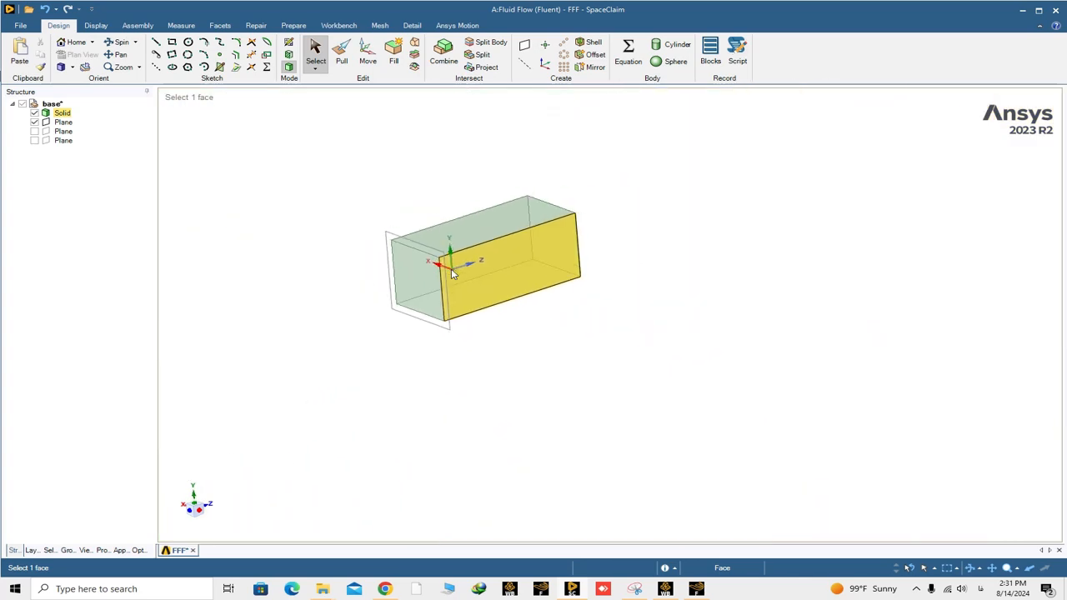
left_click(431, 366)
middle_click_drag(432, 367, 471, 369)
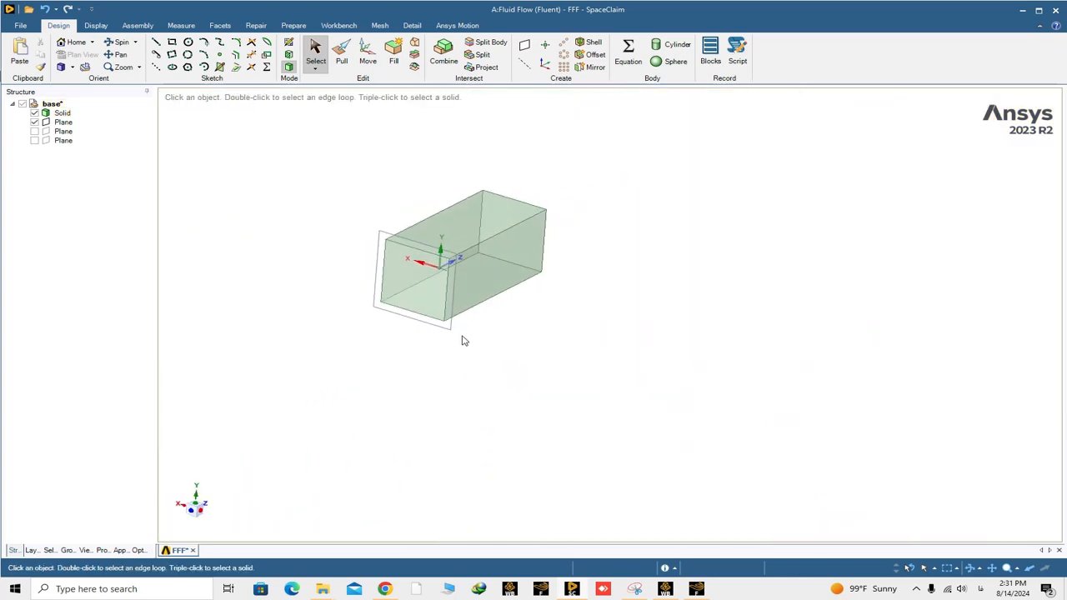
left_click(450, 297)
left_click(459, 292)
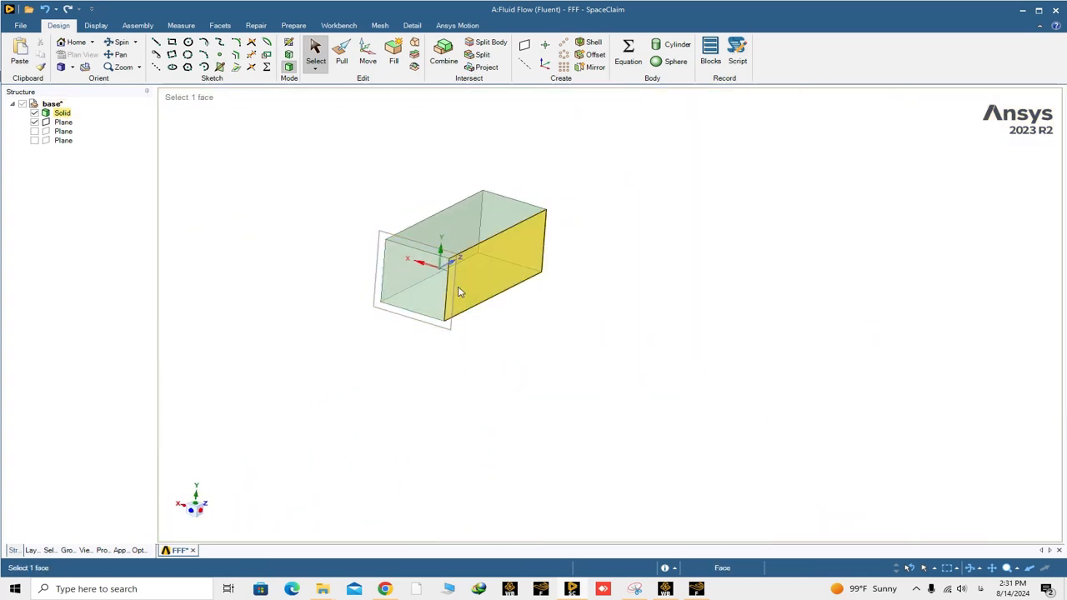
left_click(459, 291)
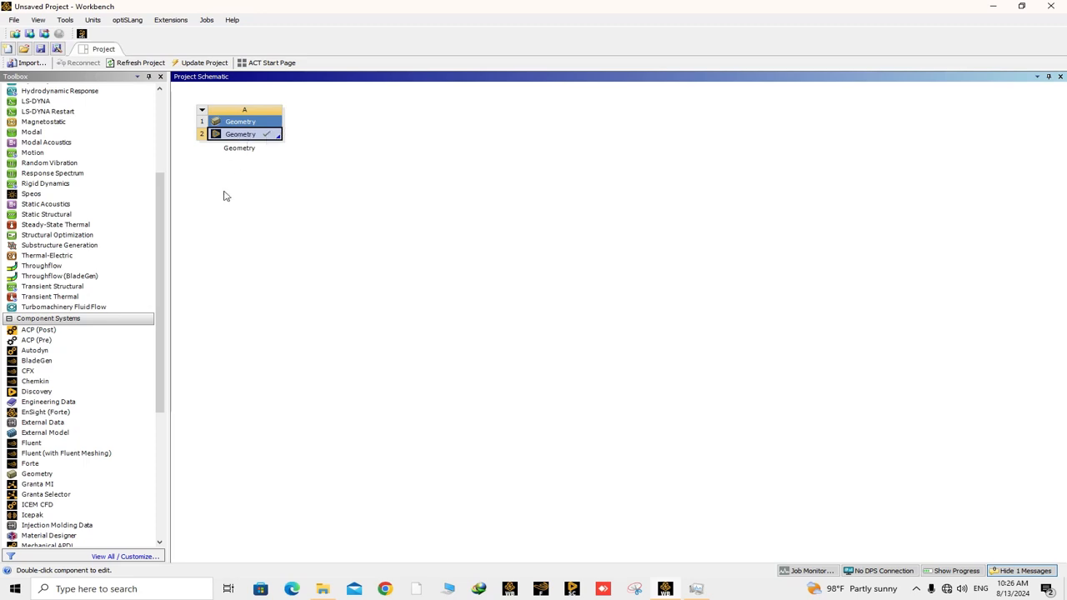
- Add a standalone Mesh system to the project schematic and link the Geometry cell of system A to its Geometry cell
scroll(116, 450, "down", 3)
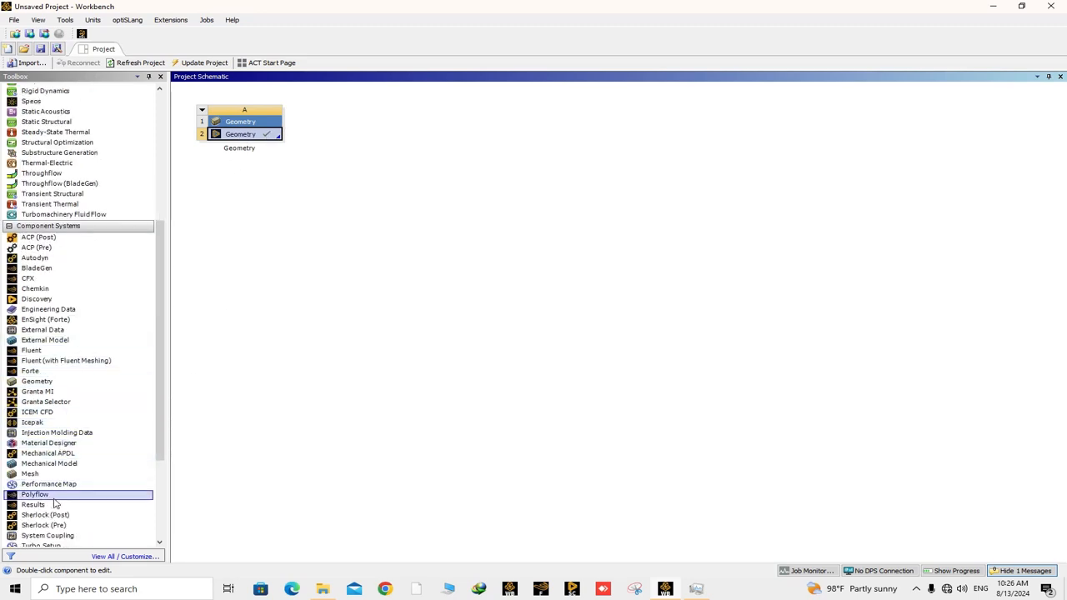
scroll(54, 504, "down", 1)
left_click_drag(33, 444, 382, 142)
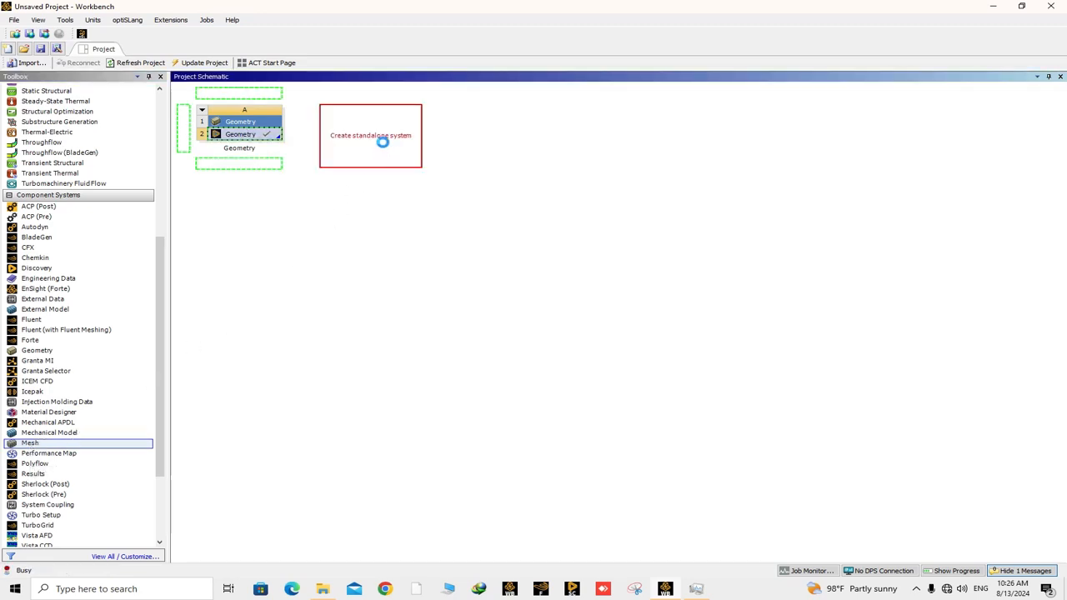
left_click(311, 190)
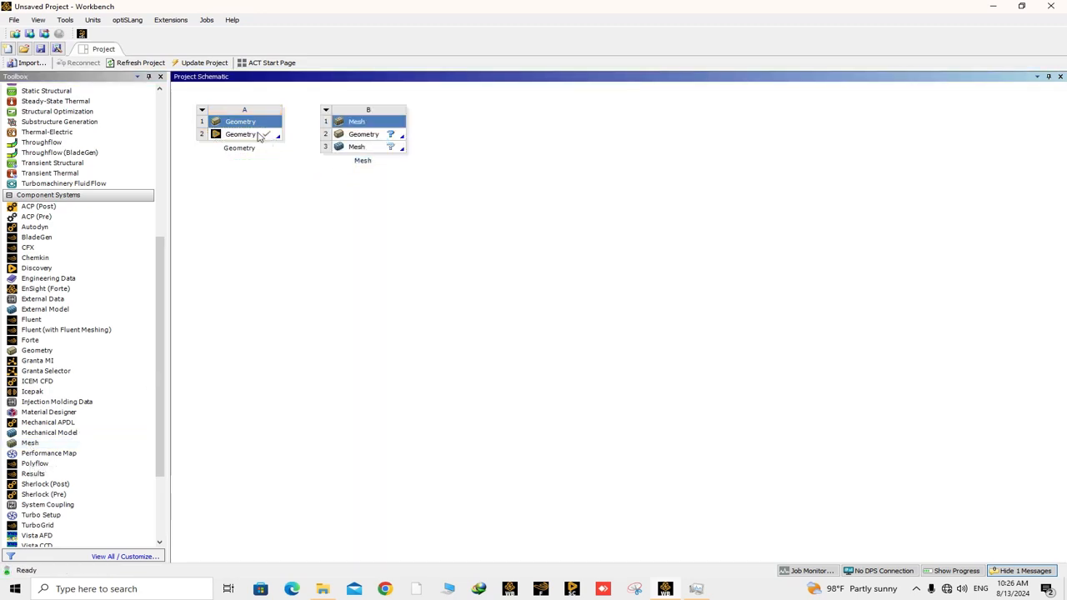
left_click_drag(256, 138, 369, 140)
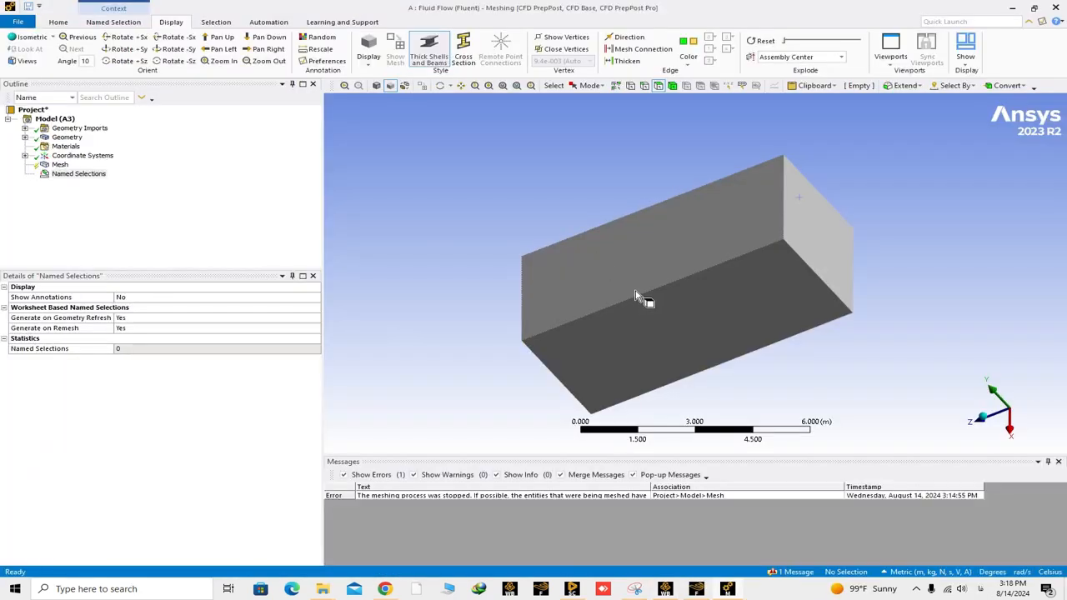
left_click_drag(640, 298, 807, 307)
scroll(753, 337, "down", 2)
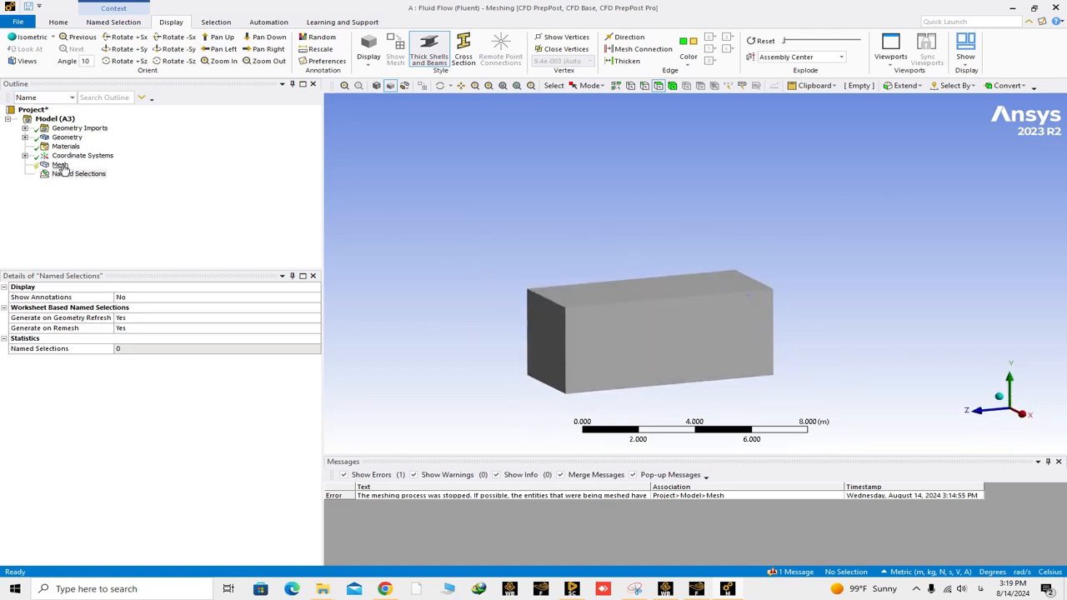
left_click_drag(678, 331, 651, 310)
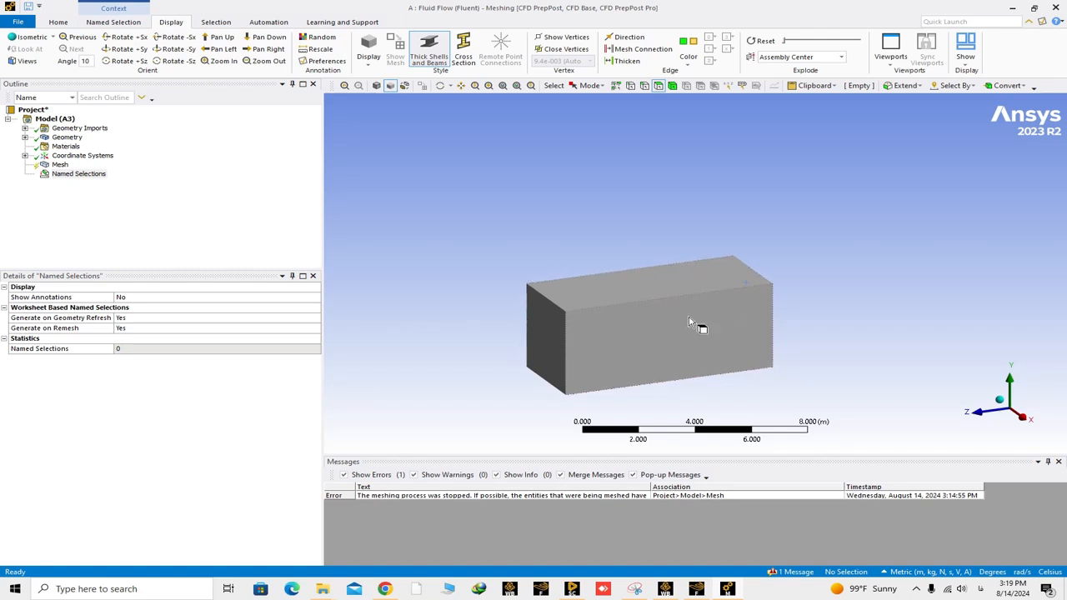
- Create a named selection called inlet from the box's end face on the negative Z side
left_click_drag(762, 297, 700, 269)
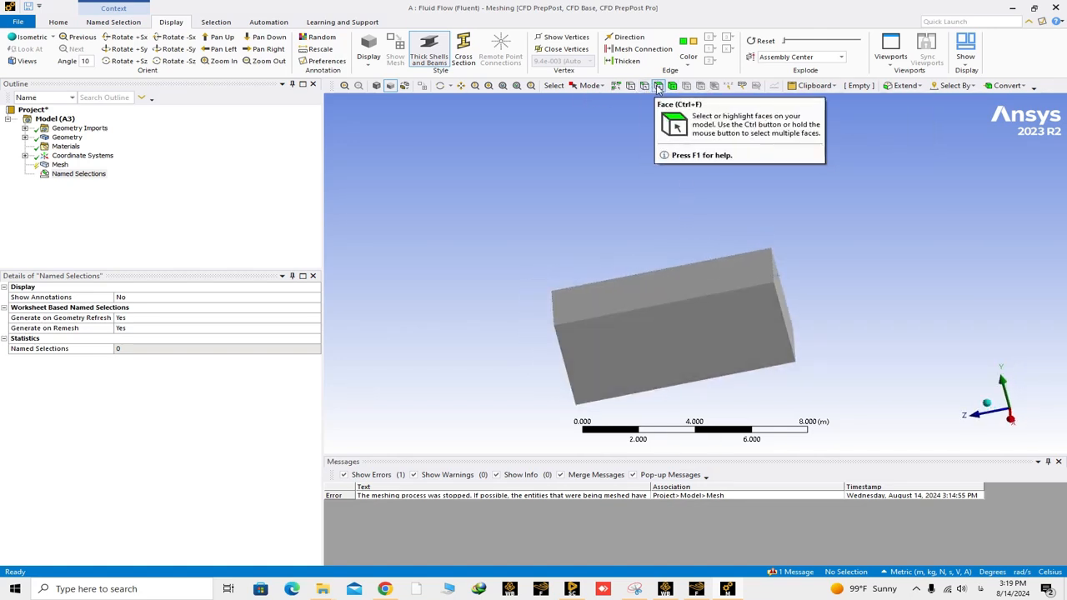
scroll(824, 293, "down", 1)
scroll(750, 283, "up", 6)
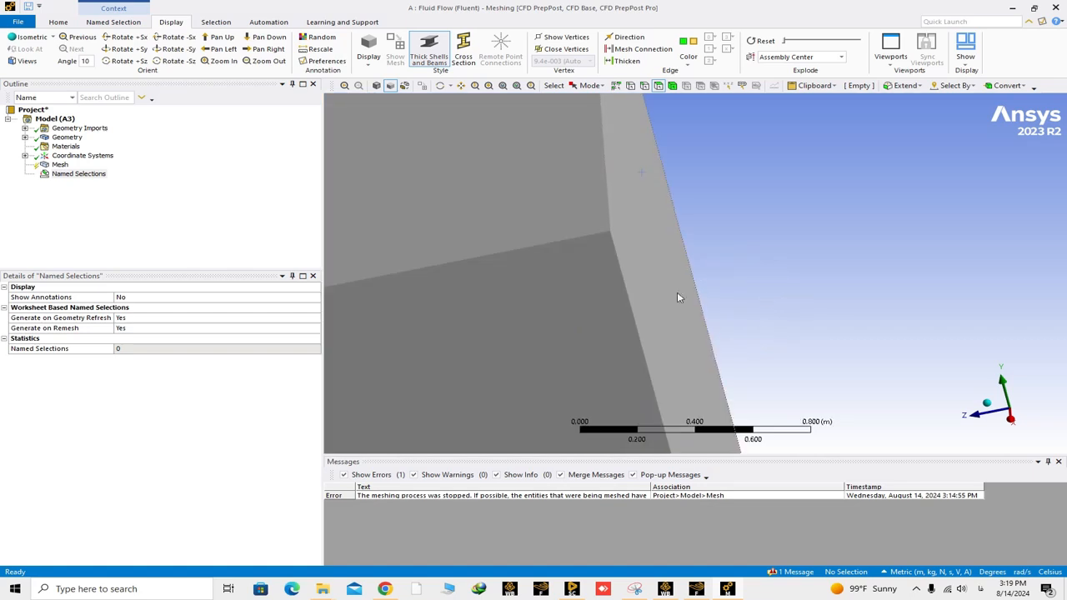
left_click(678, 298)
scroll(683, 300, "down", 2)
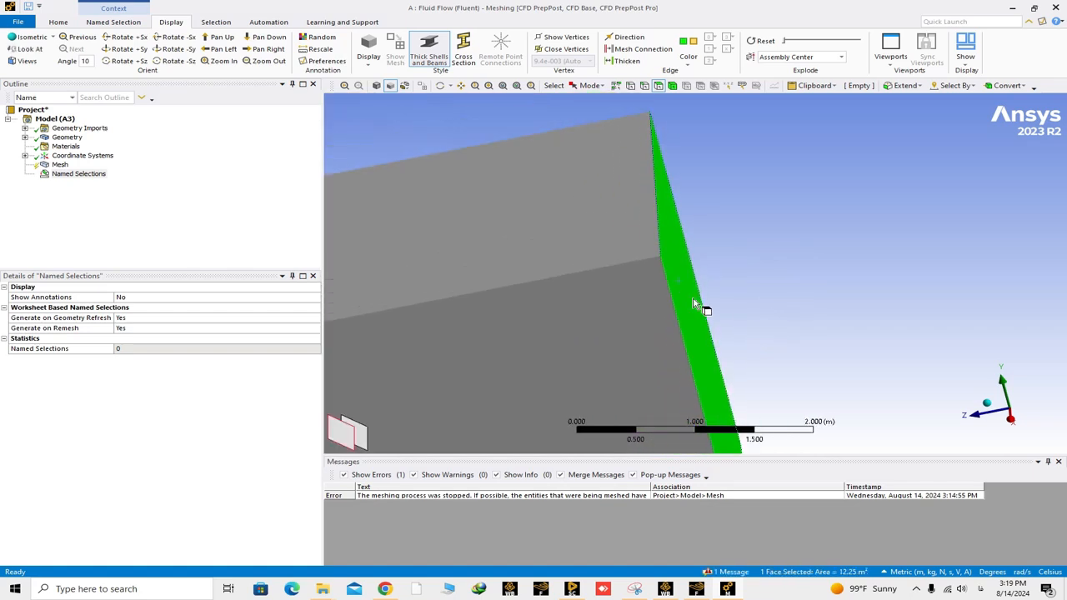
right_click(695, 311)
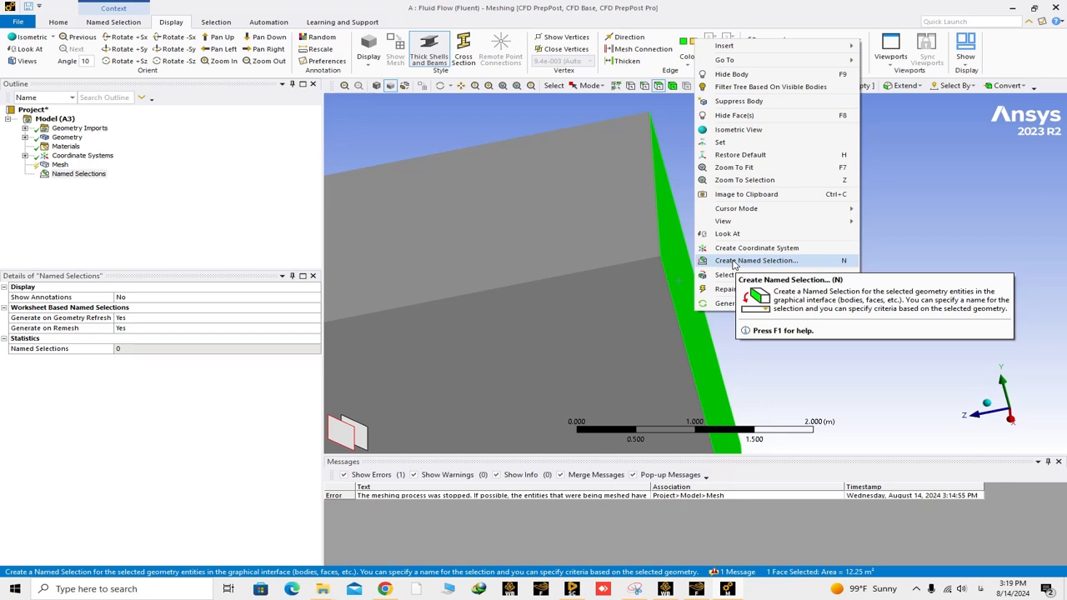
left_click(735, 261)
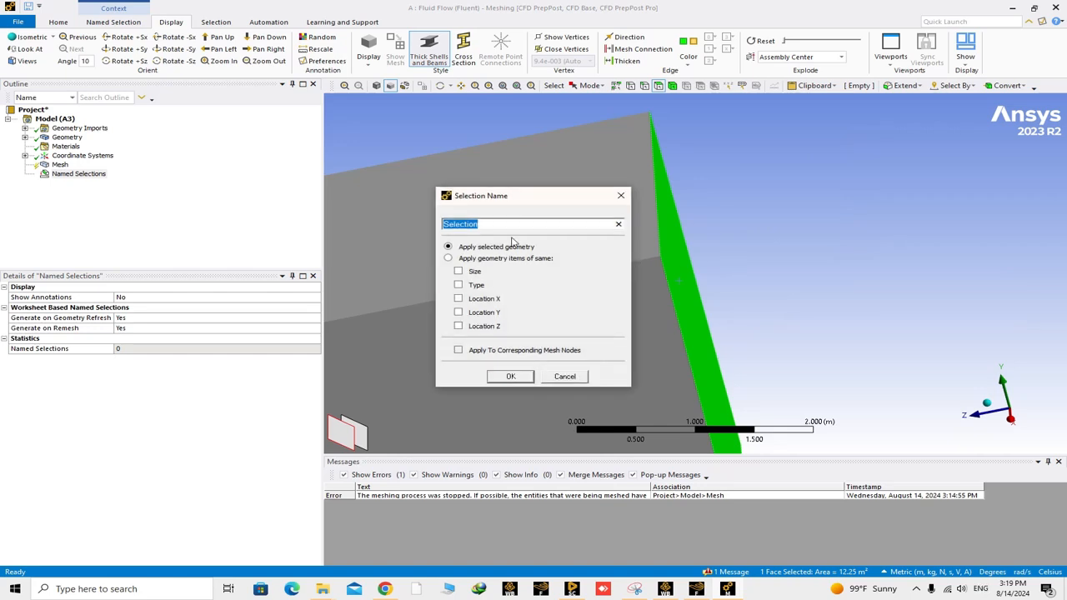
type("inlet")
key("Return")
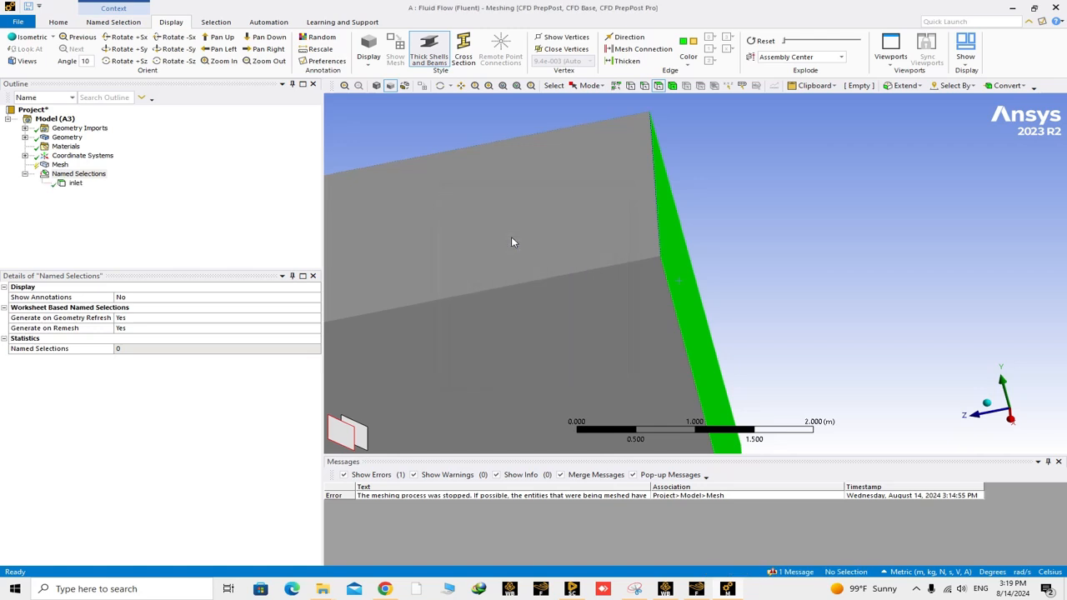
- Create a named selection called outlet from the opposite end face on the positive Z side
scroll(697, 269, "down", 9)
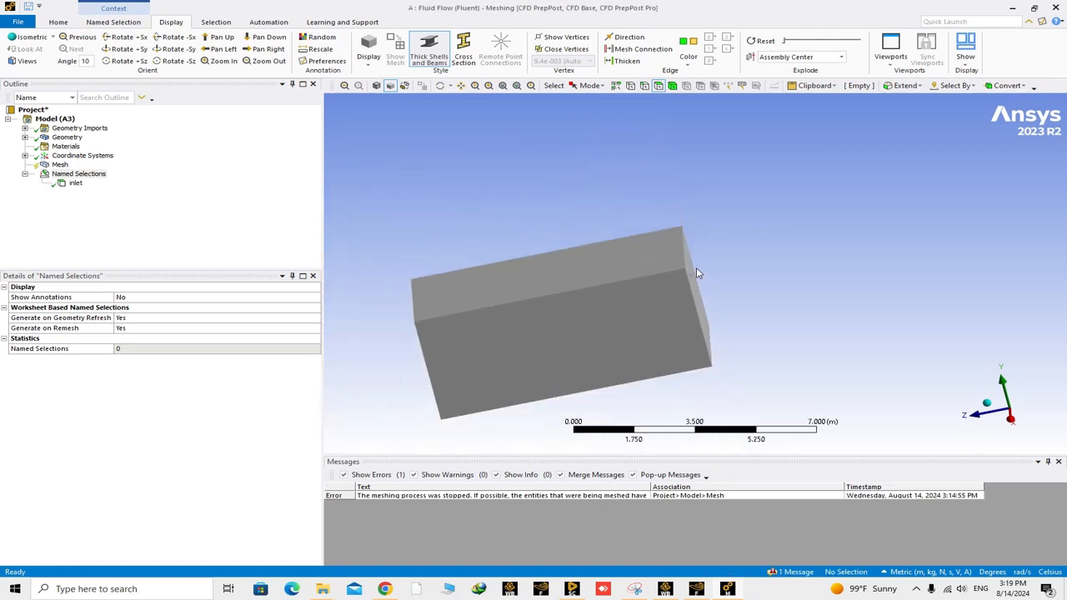
middle_click_drag(689, 269, 762, 260)
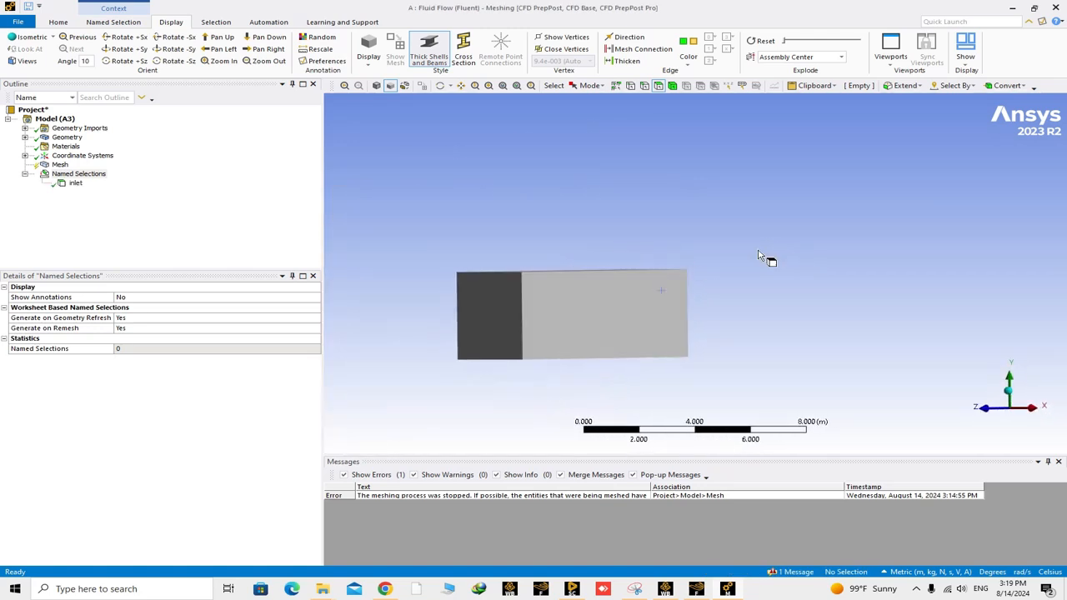
left_click(507, 306)
right_click(504, 306)
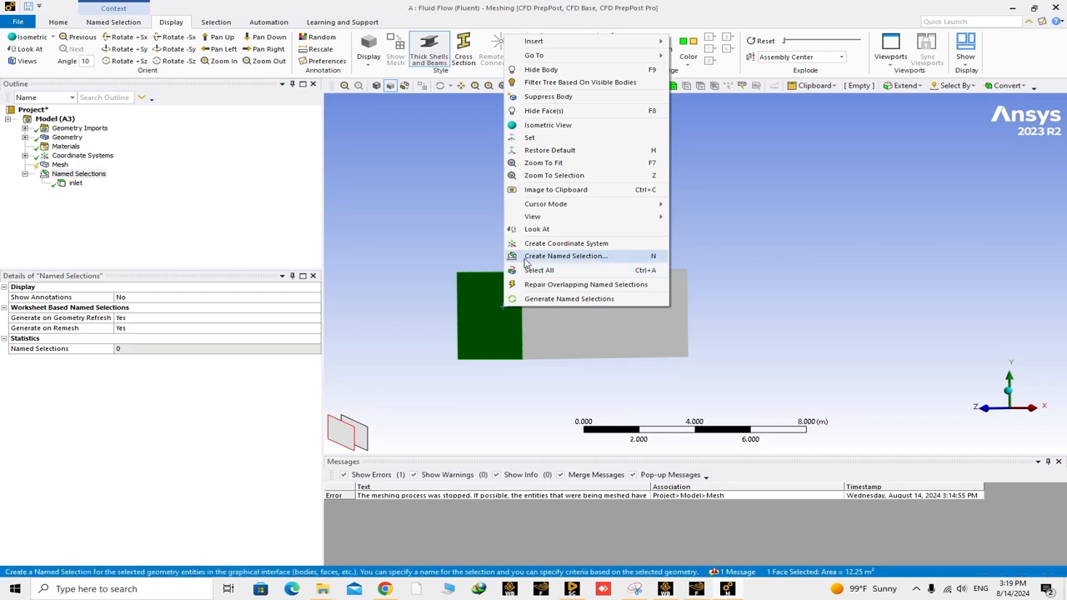
left_click(542, 253)
type("outlet")
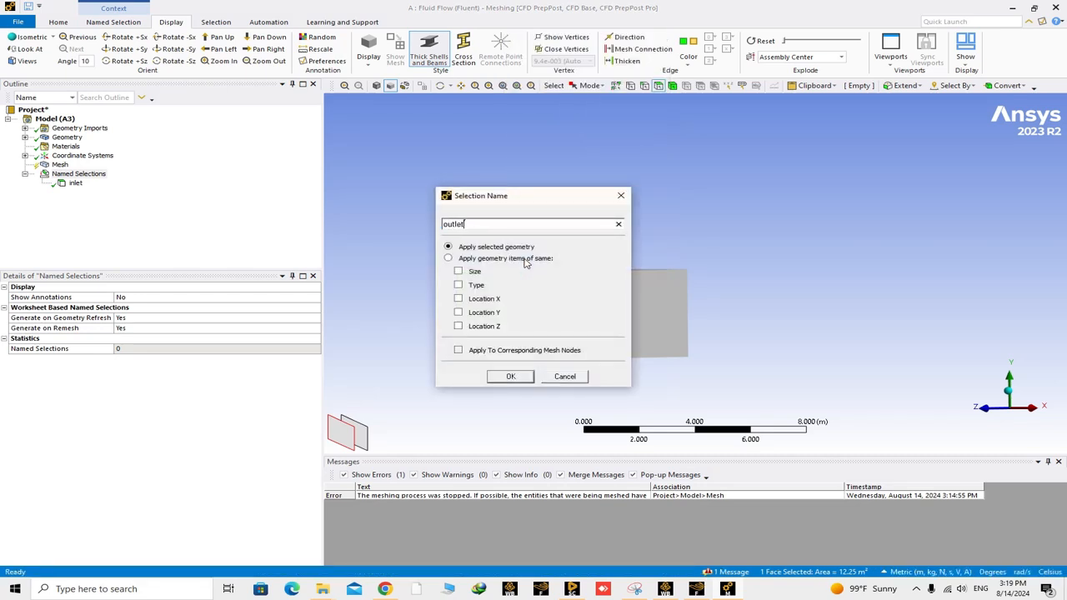
key("Return")
- Create a named selection called sym from the four long side faces of the box
middle_click_drag(534, 264, 588, 267)
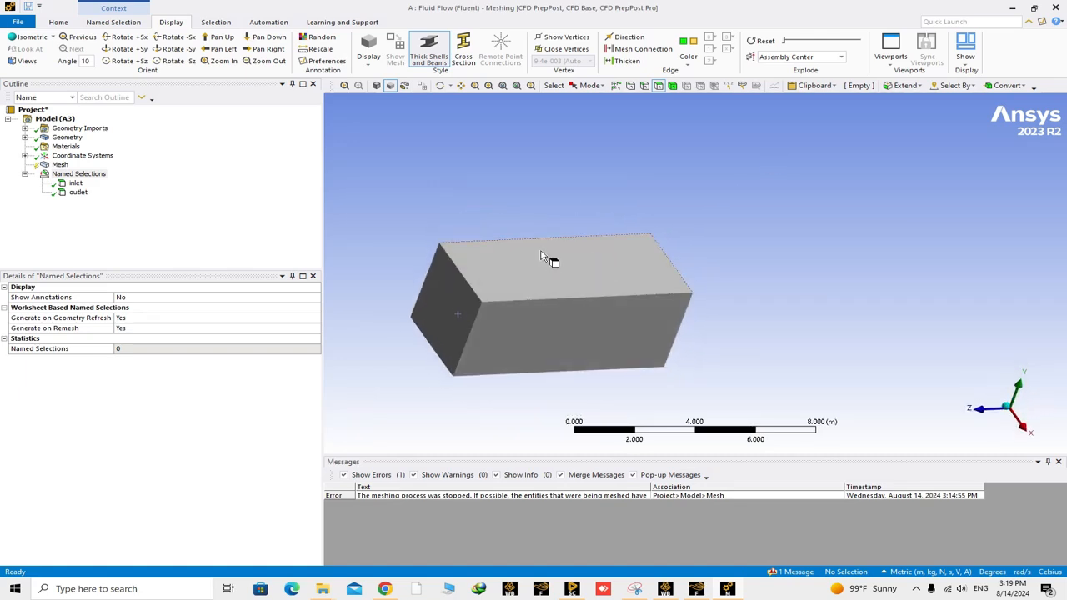
left_click(553, 291)
left_click(558, 337, "ctrl")
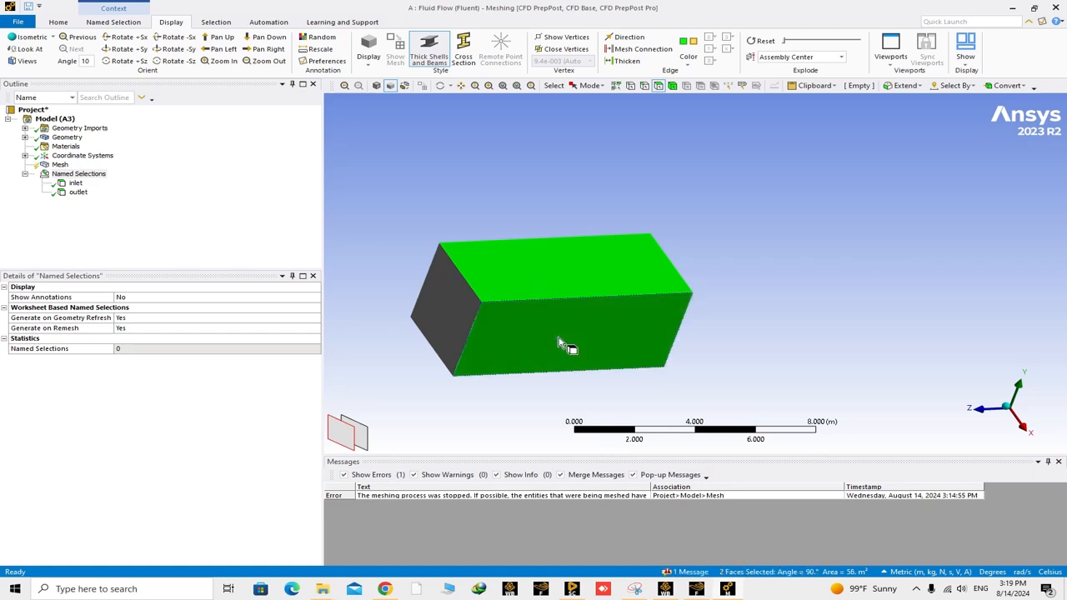
middle_click_drag(559, 337, 752, 300)
left_click(461, 310, "ctrl")
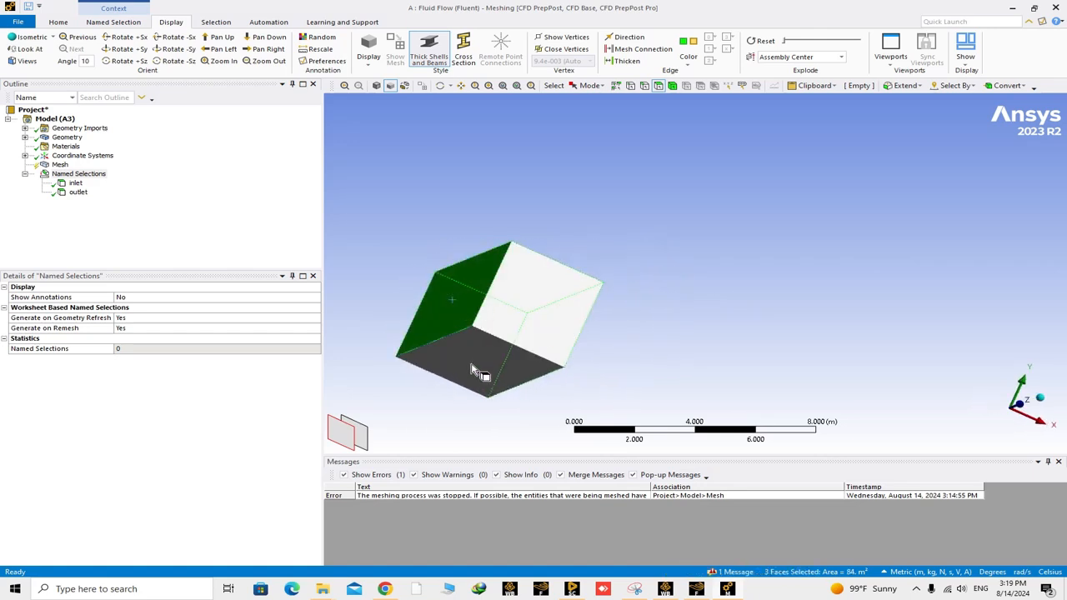
left_click(519, 371, "ctrl")
middle_click_drag(519, 371, 572, 336)
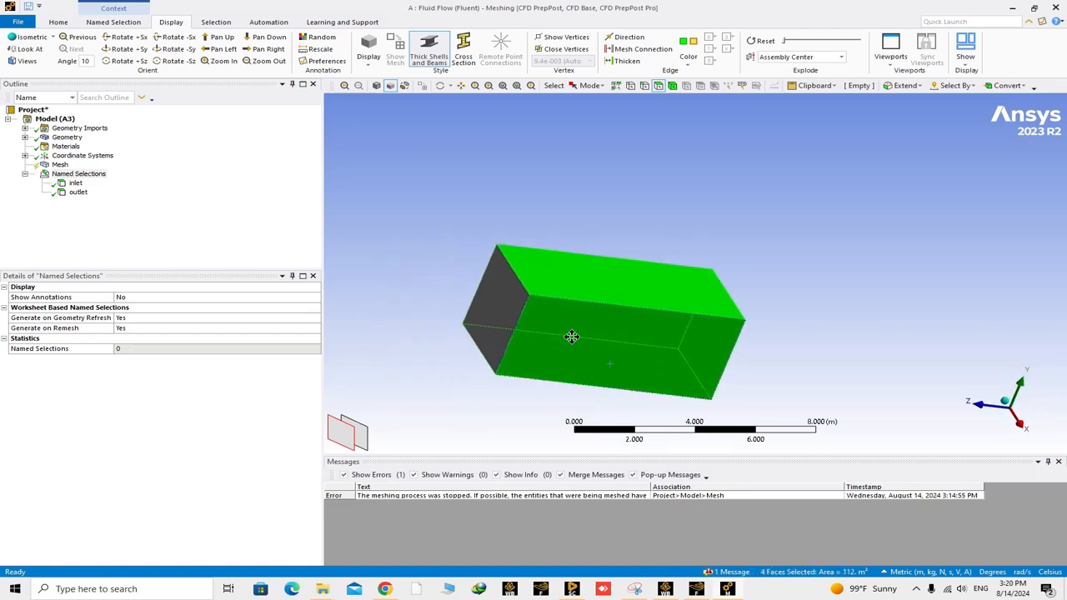
right_click(581, 284)
left_click(636, 498)
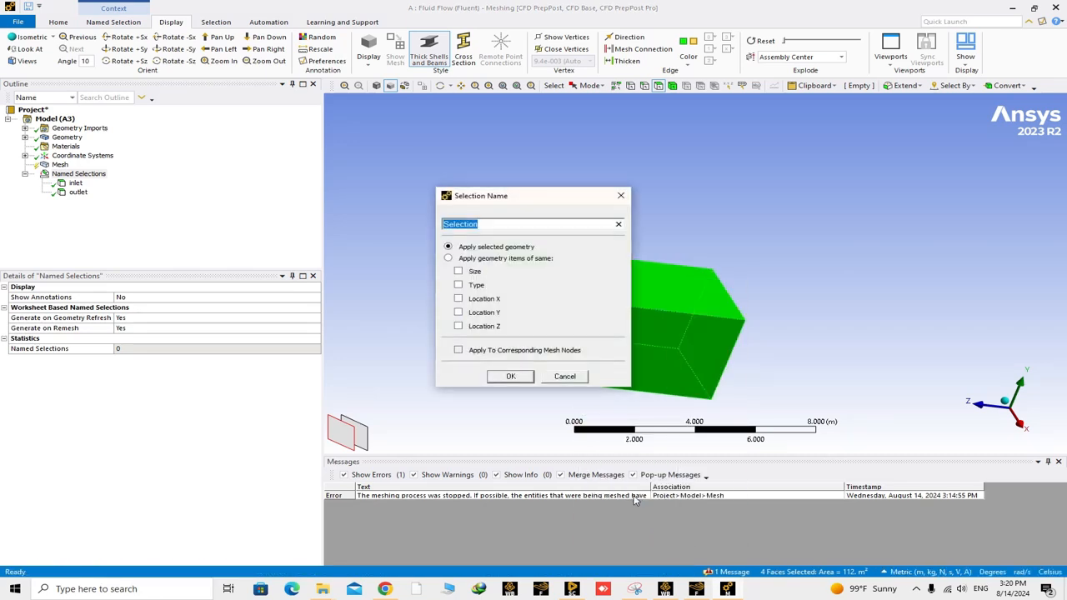
type("sym")
left_click(511, 377)
- Select all faces of the domain, including those of the bird-shaped cavity inside the box
left_click(851, 350)
middle_click_drag(850, 350, 842, 302)
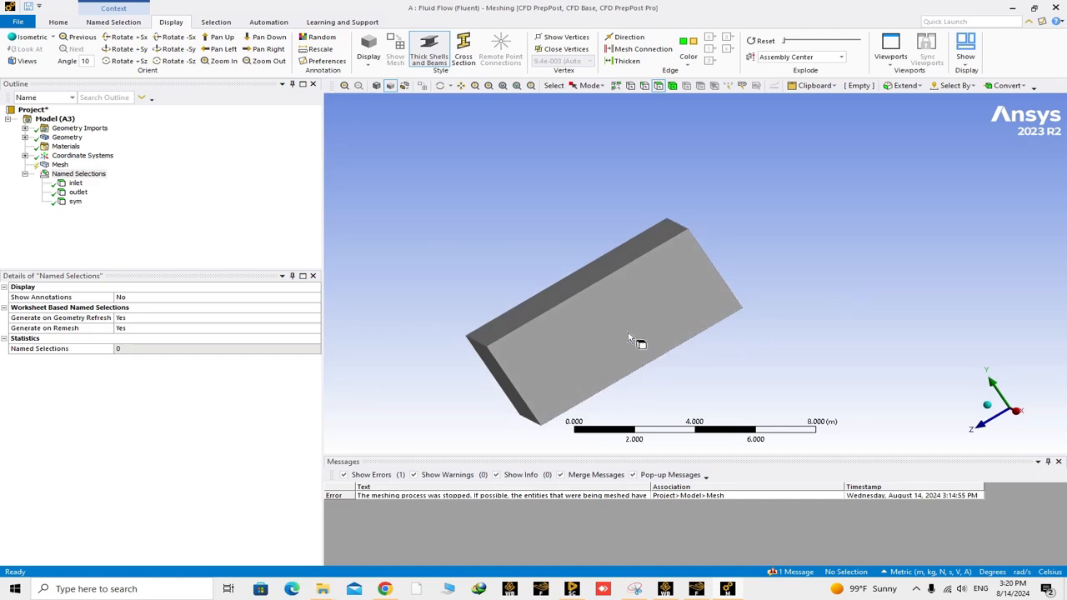
middle_click_drag(629, 338, 627, 298)
right_click(625, 295)
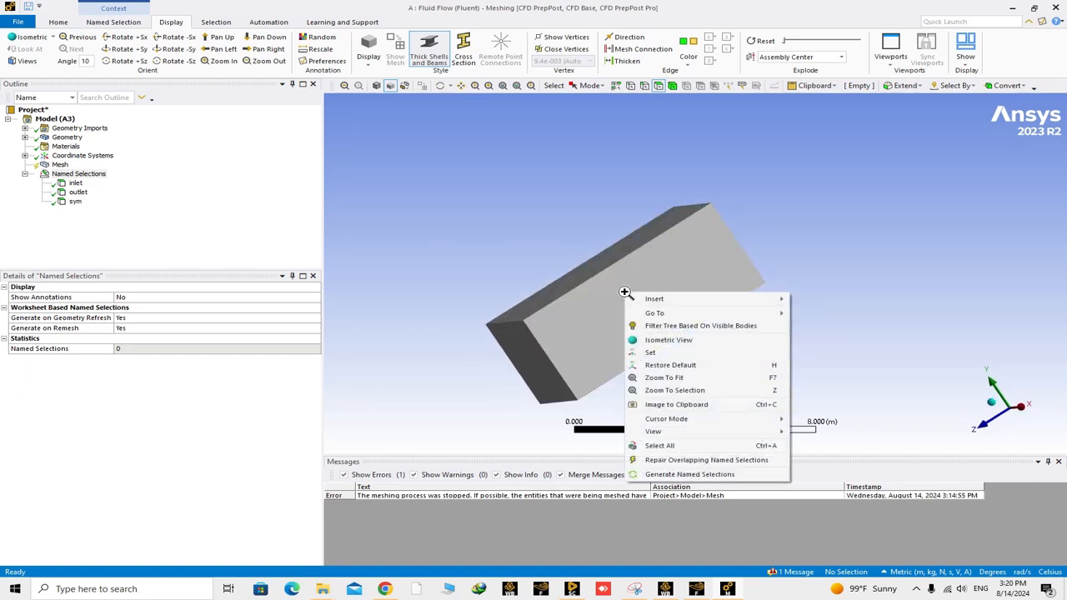
left_click(660, 445)
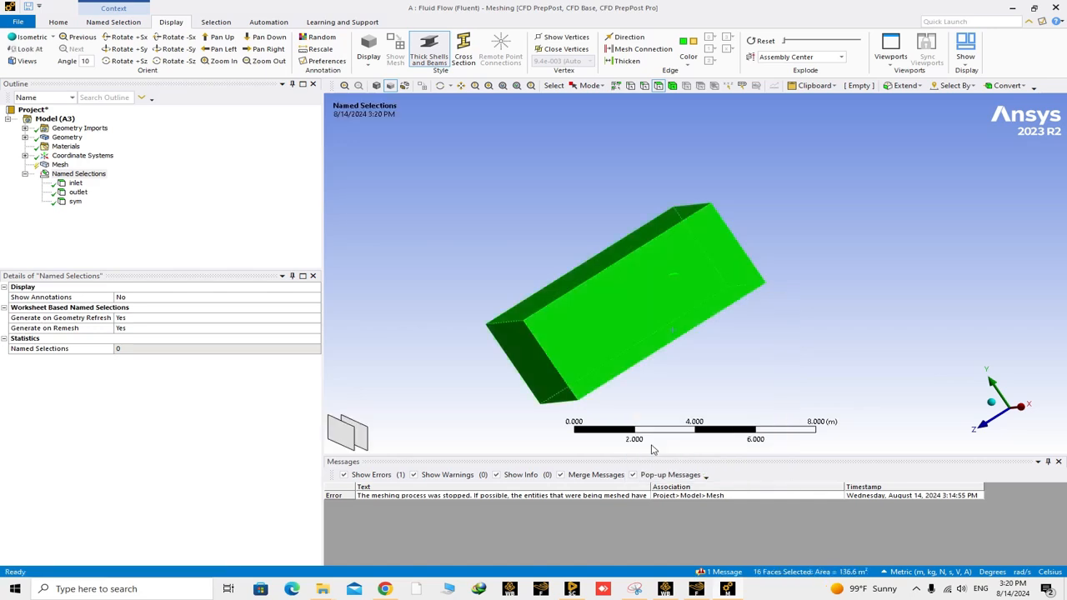
middle_click_drag(630, 380, 614, 372)
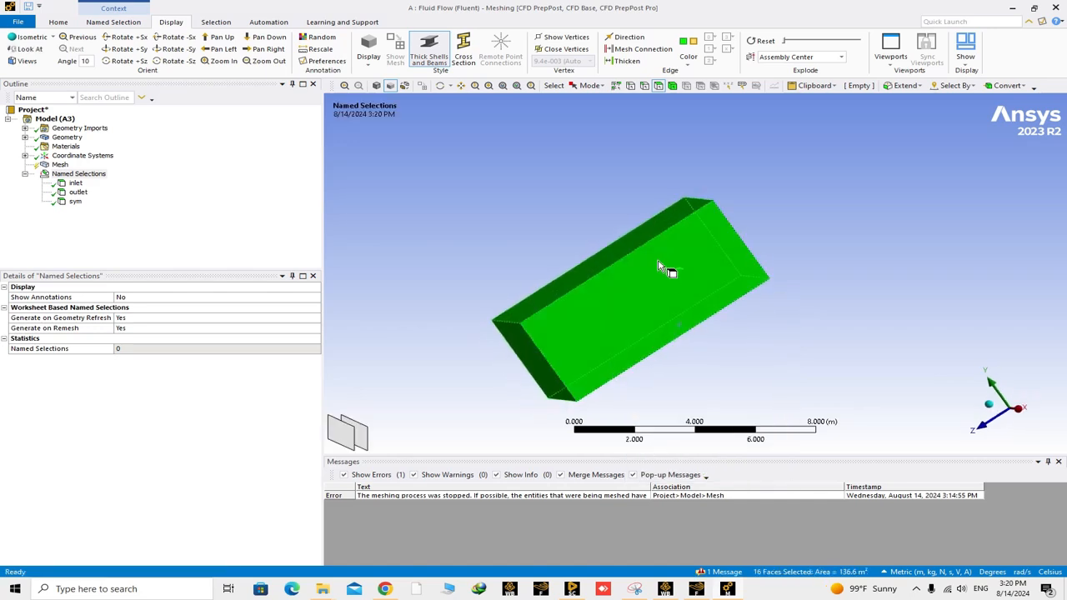
scroll(694, 283, "up", 10)
right_click_drag(605, 177, 732, 233)
scroll(713, 260, "down", 8)
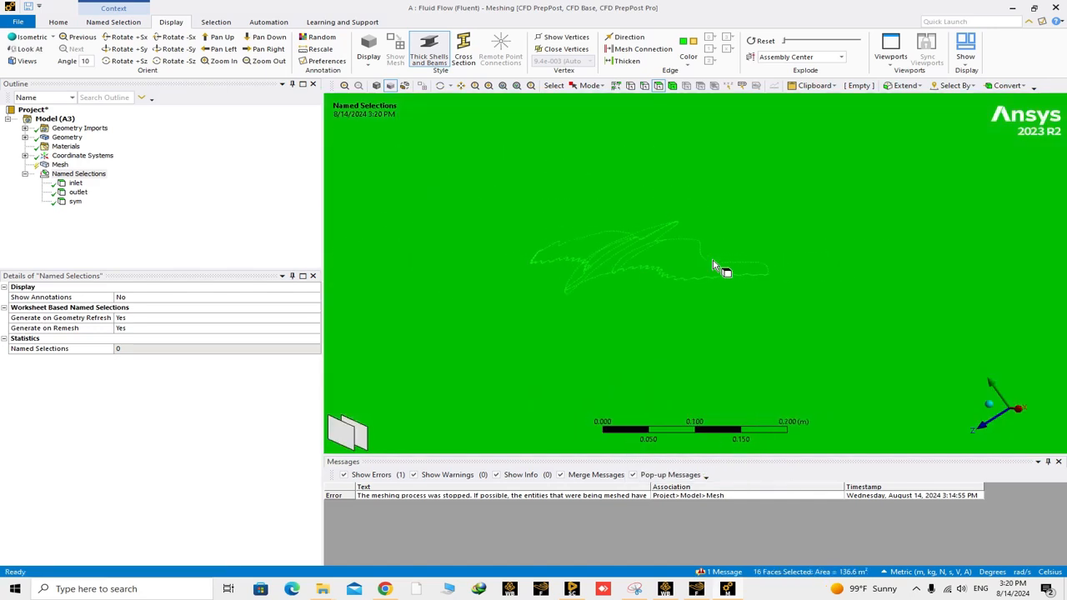
scroll(710, 264, "down", 6)
middle_click_drag(714, 270, 469, 362)
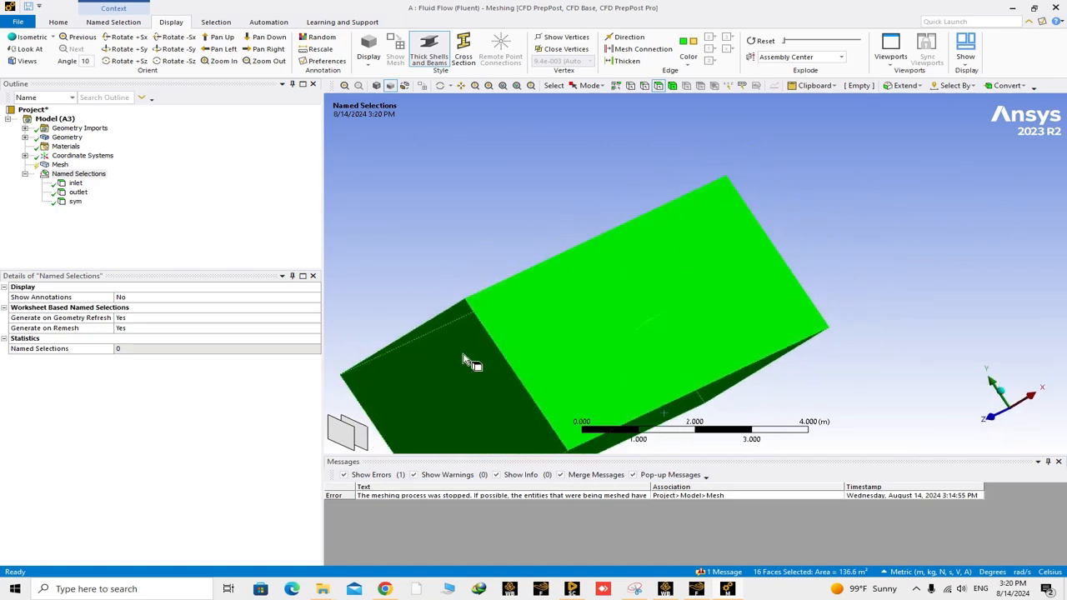
- Remove the six outer box faces from the selection, keeping only the bird's faces selected
left_click(450, 375, "ctrl")
middle_click_drag(579, 328, 492, 271)
left_click(493, 267, "ctrl")
left_click(574, 314, "ctrl")
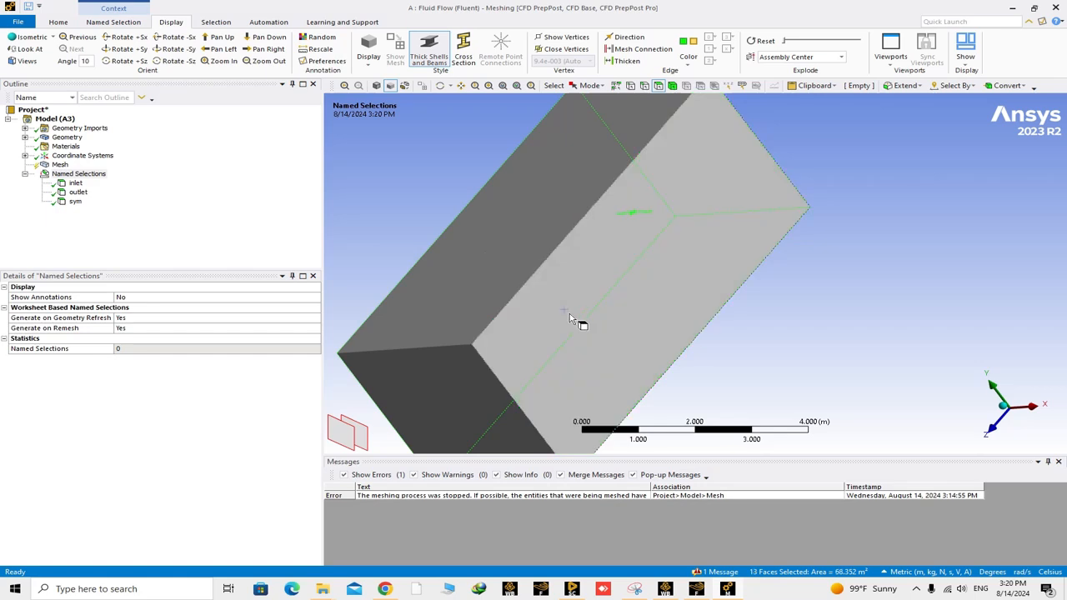
middle_click_drag(573, 315, 746, 281)
left_click(485, 330, "ctrl")
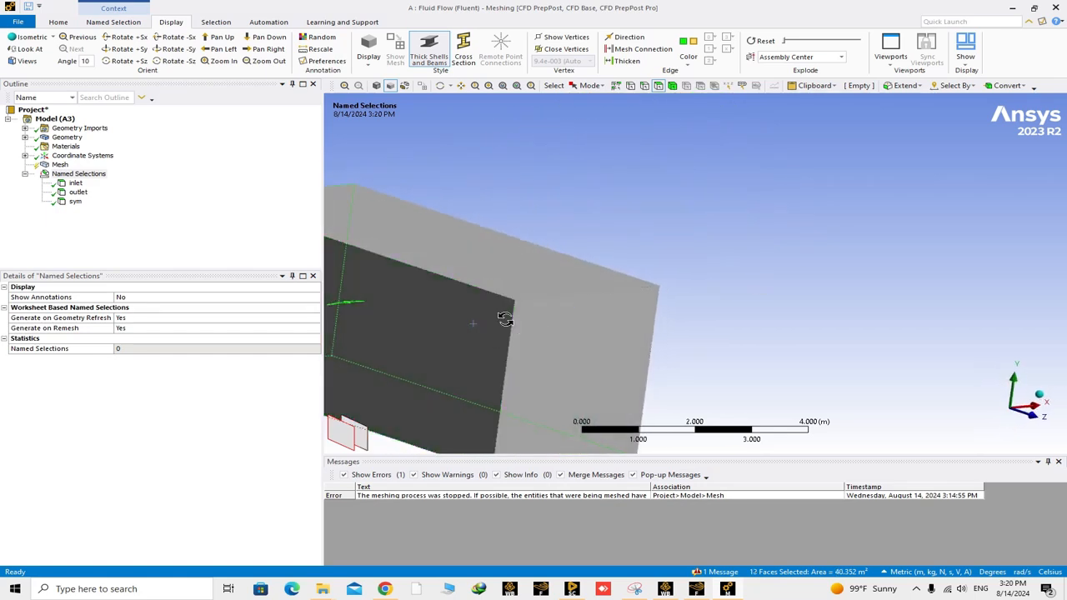
middle_click_drag(505, 317, 422, 241)
left_click(592, 375, "ctrl")
left_click(469, 257, "ctrl")
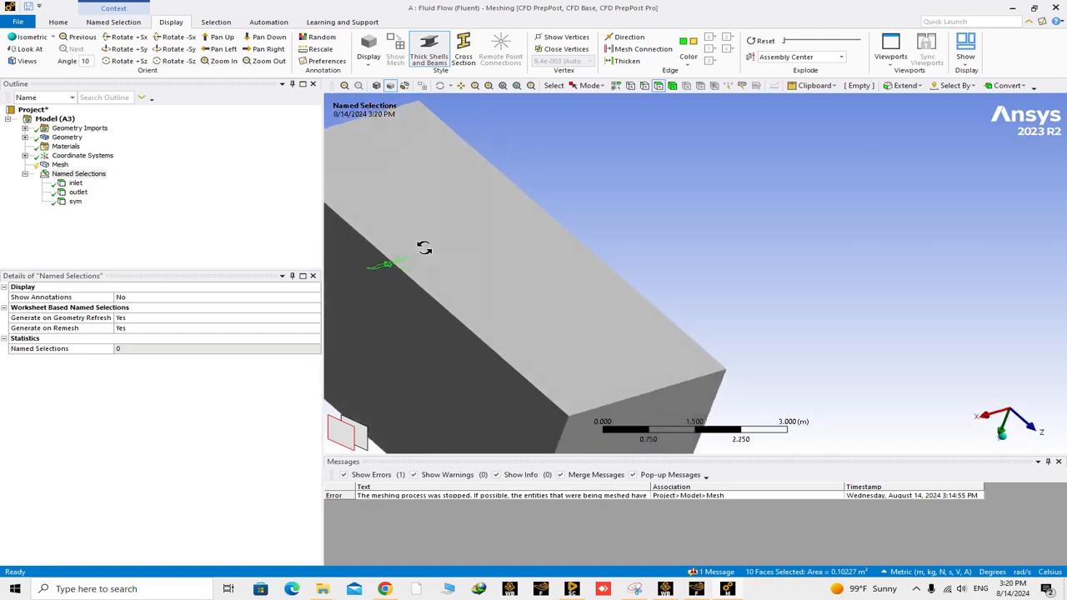
- Check the selected bird faces up close and create a named selection called bird wall from them
middle_click_drag(632, 337, 843, 269)
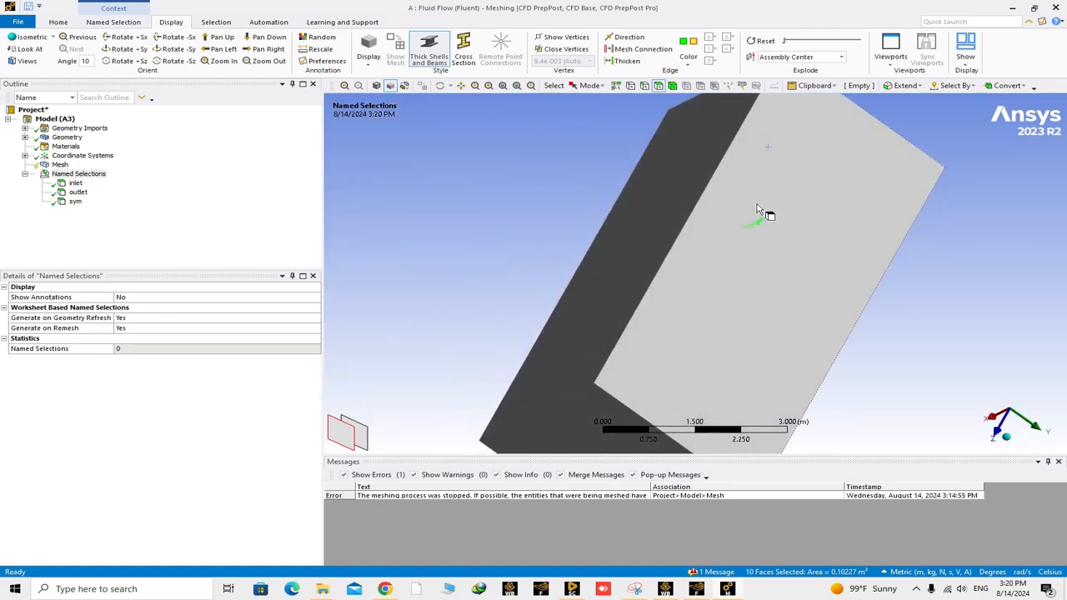
scroll(792, 242, "up", 5)
scroll(583, 200, "up", 8)
scroll(709, 295, "down", 7)
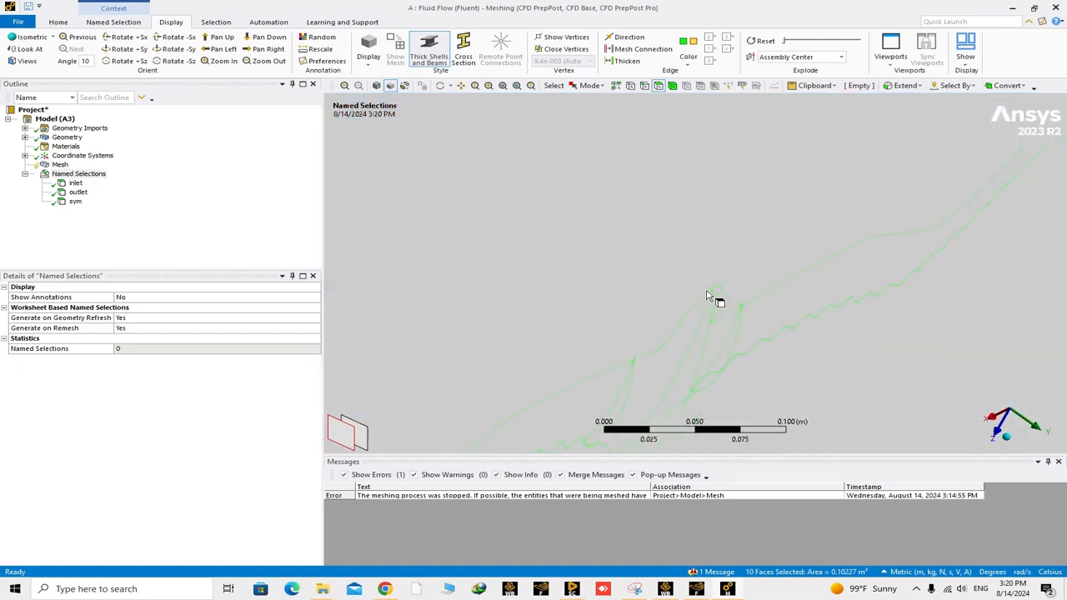
scroll(709, 298, "down", 10)
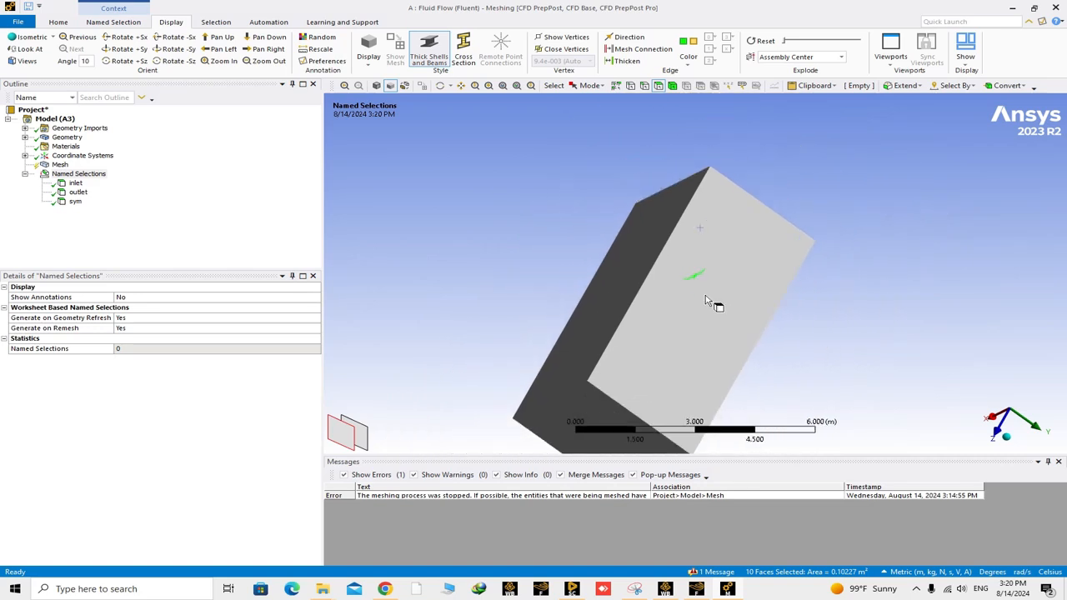
middle_click_drag(710, 303, 731, 305)
right_click(766, 286)
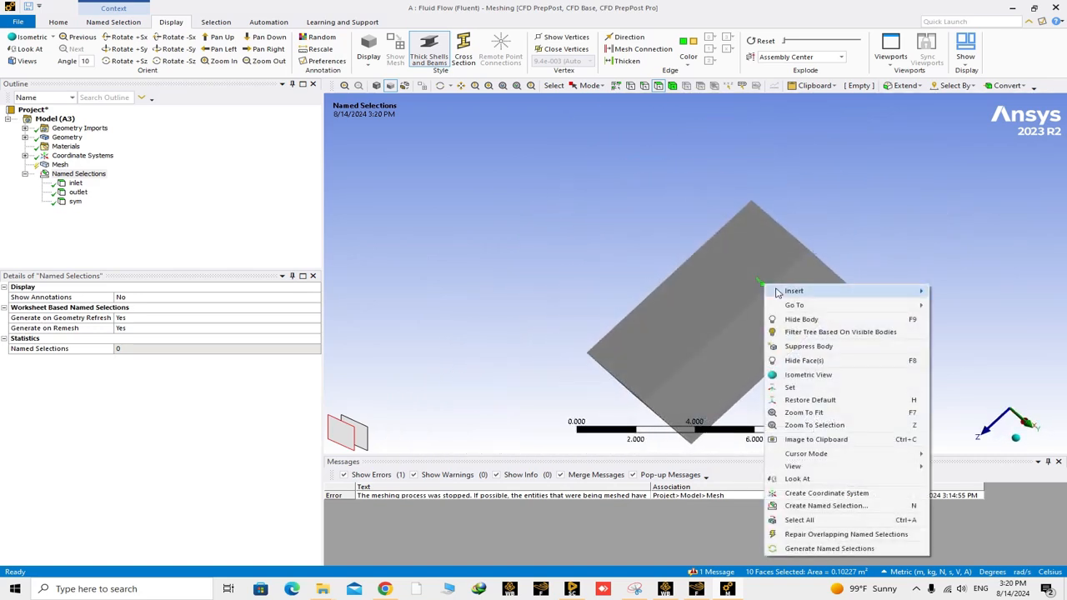
left_click(805, 505)
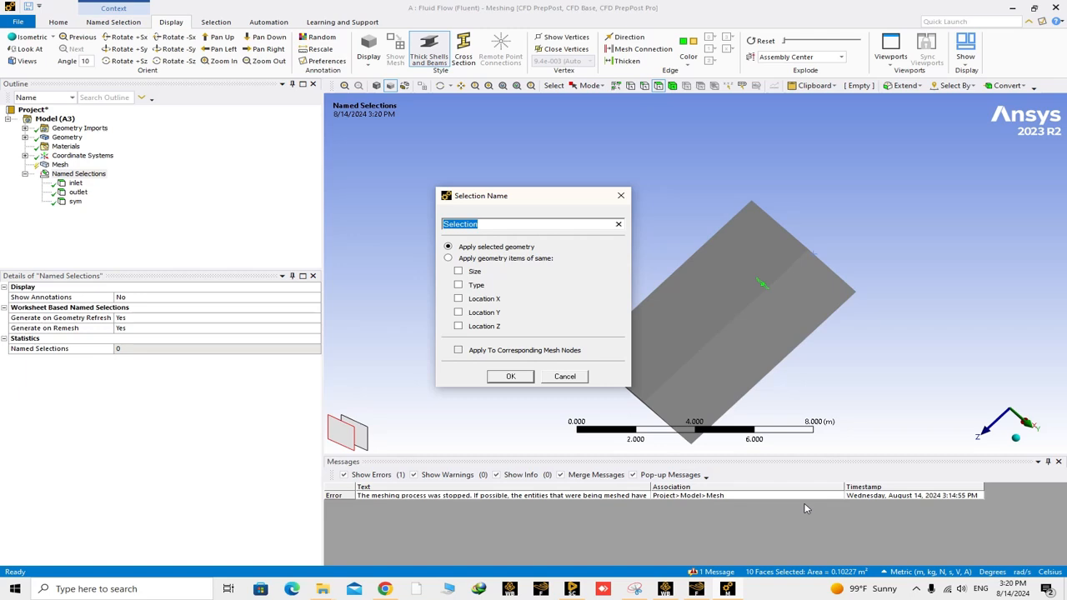
type("bird wall")
key("Return")
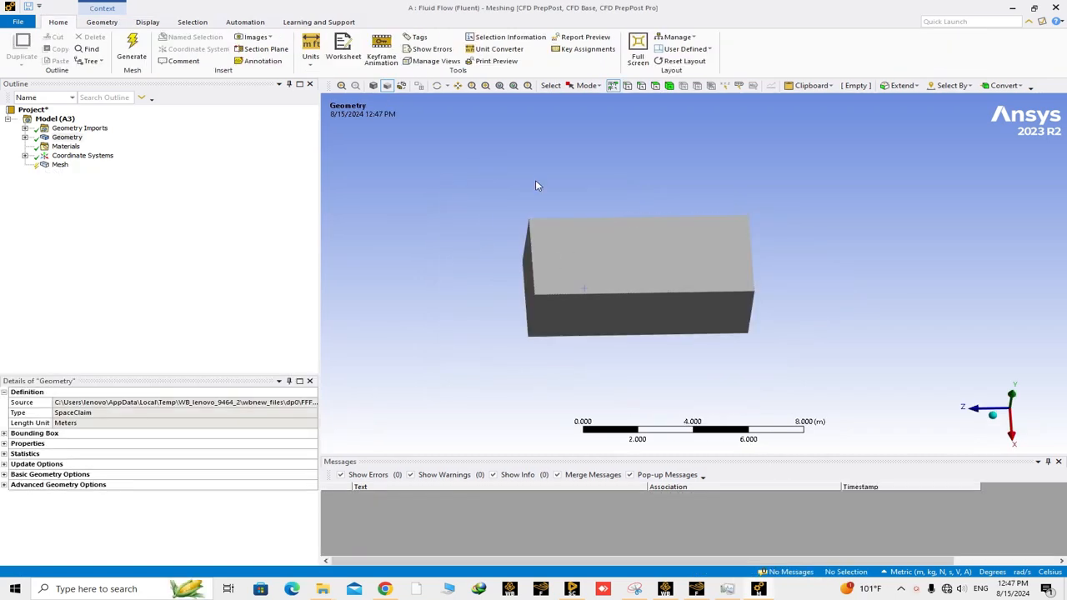
- Generate the mesh with the element size kept at 0.15 m
left_click(59, 166)
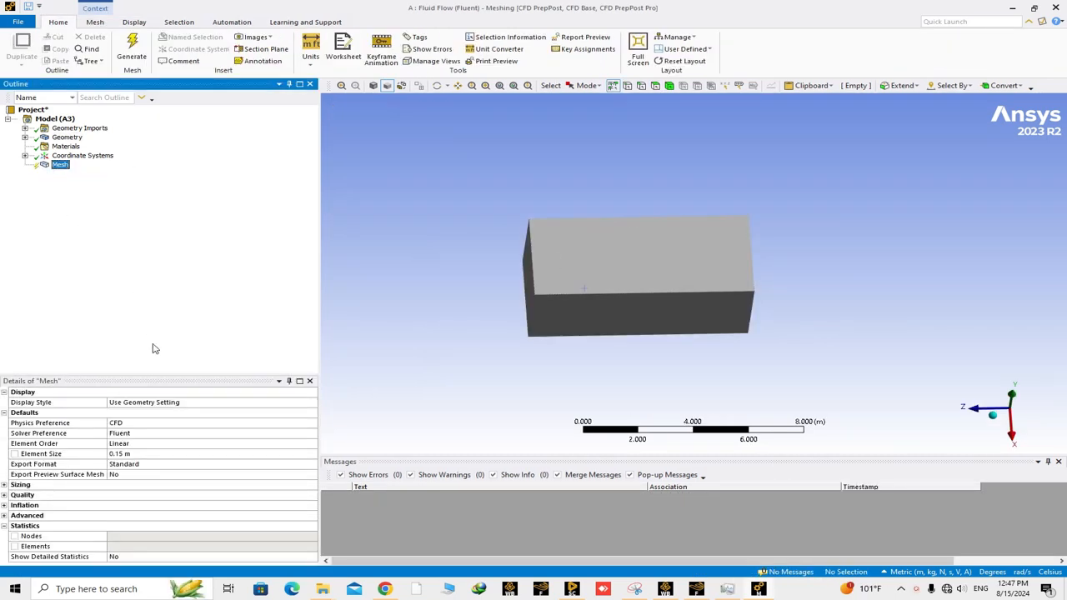
left_click(132, 455)
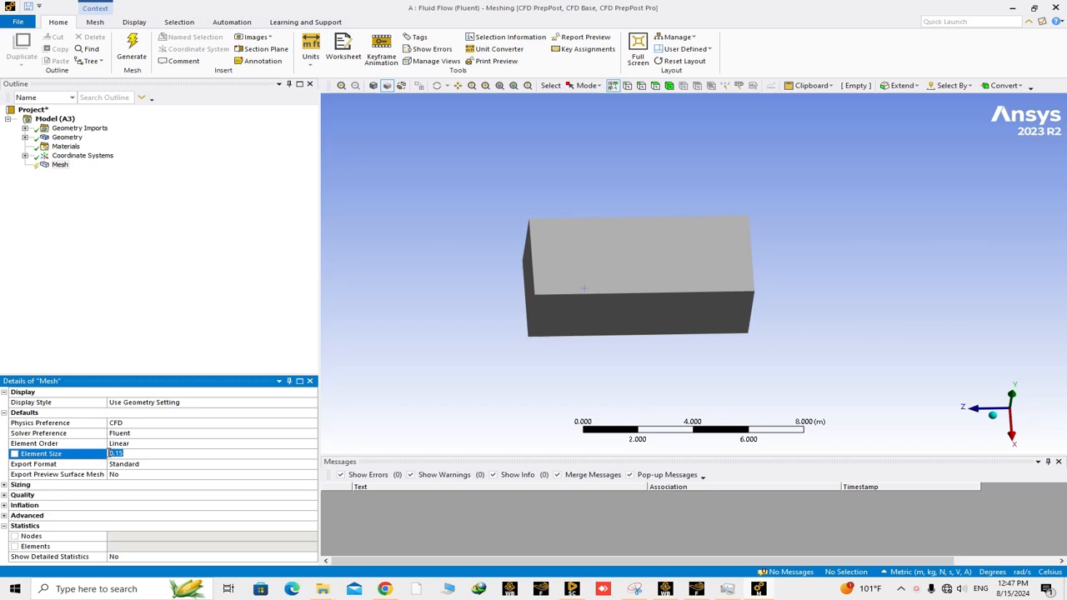
left_click(137, 344)
right_click(58, 167)
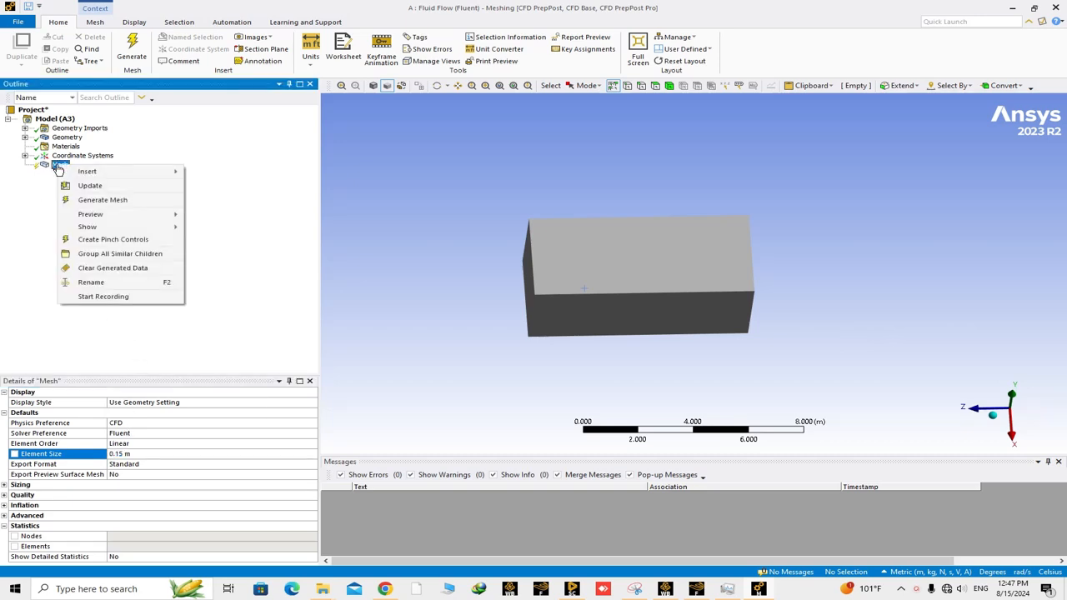
left_click(100, 200)
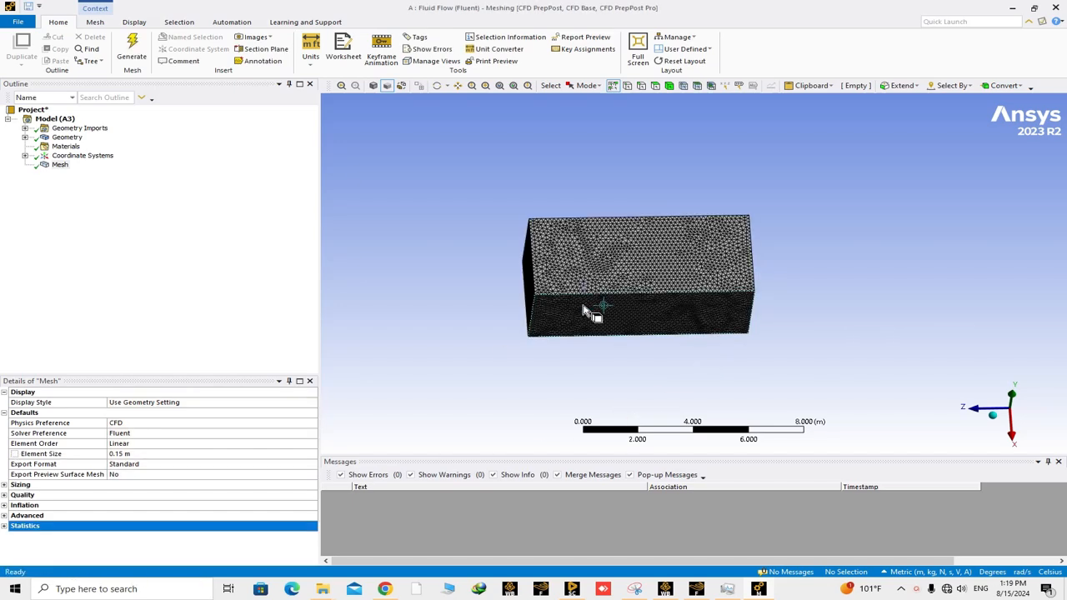
mouse_move(596, 308)
middle_mouse_down()
mouse_move(631, 292)
mouse_move(579, 254)
mouse_move(582, 289)
mouse_move(564, 286)
mouse_move(591, 238)
mouse_move(592, 282)
mouse_move(800, 298)
mouse_move(545, 285)
mouse_move(608, 312)
middle_mouse_up()
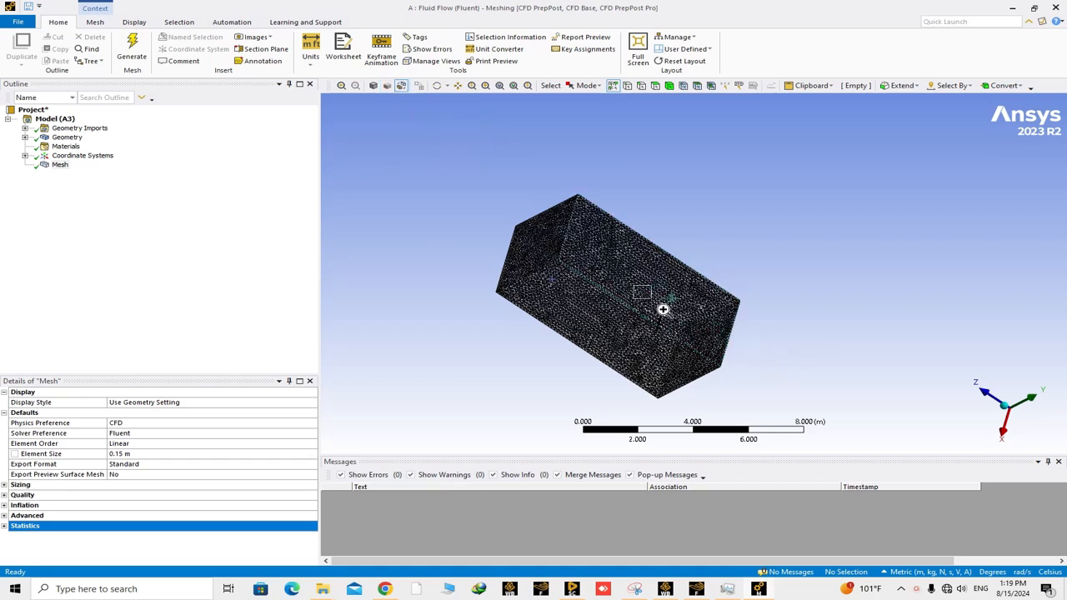
- Examine the generated mesh on the bird's head, body and wings, and across the surrounding box domain
right_click_drag(664, 310, 704, 354)
right_click_drag(635, 288, 689, 331)
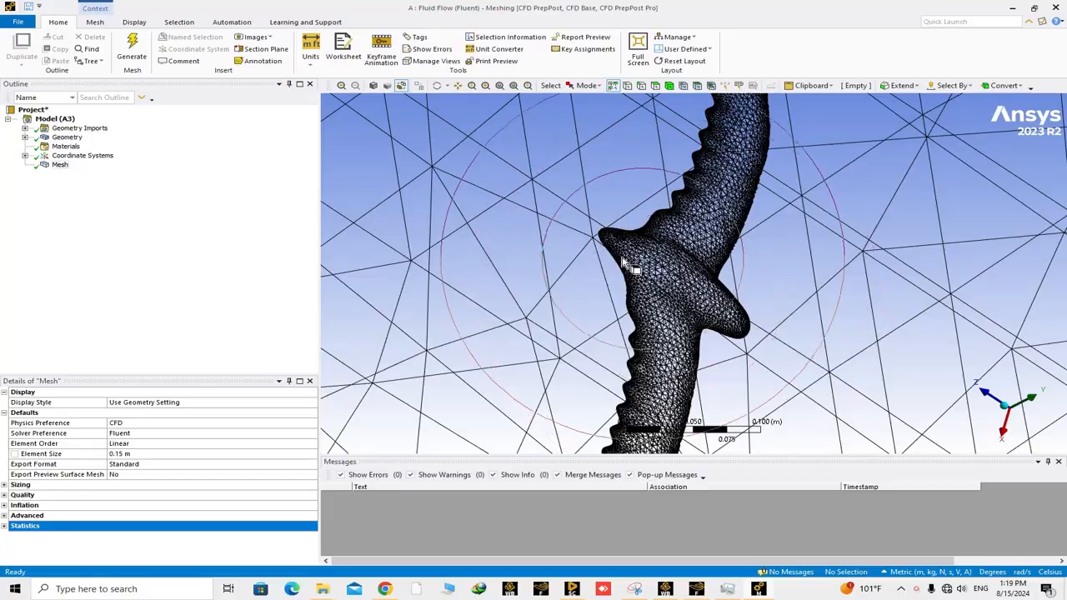
middle_click_drag(659, 292, 616, 309)
right_click_drag(611, 200, 676, 250)
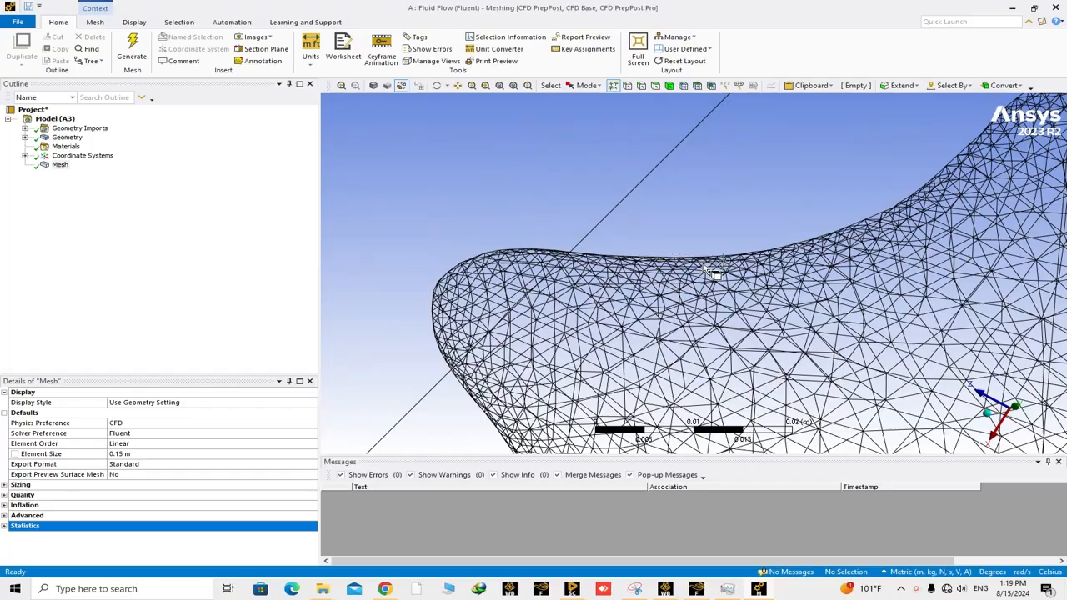
scroll(709, 283, "down", 10)
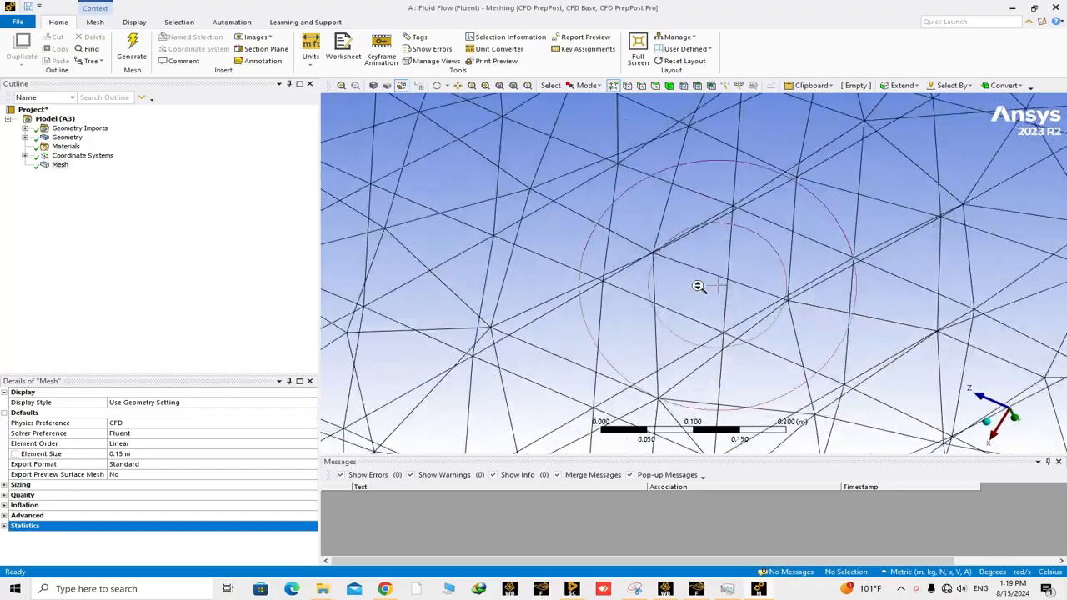
scroll(699, 286, "down", 12)
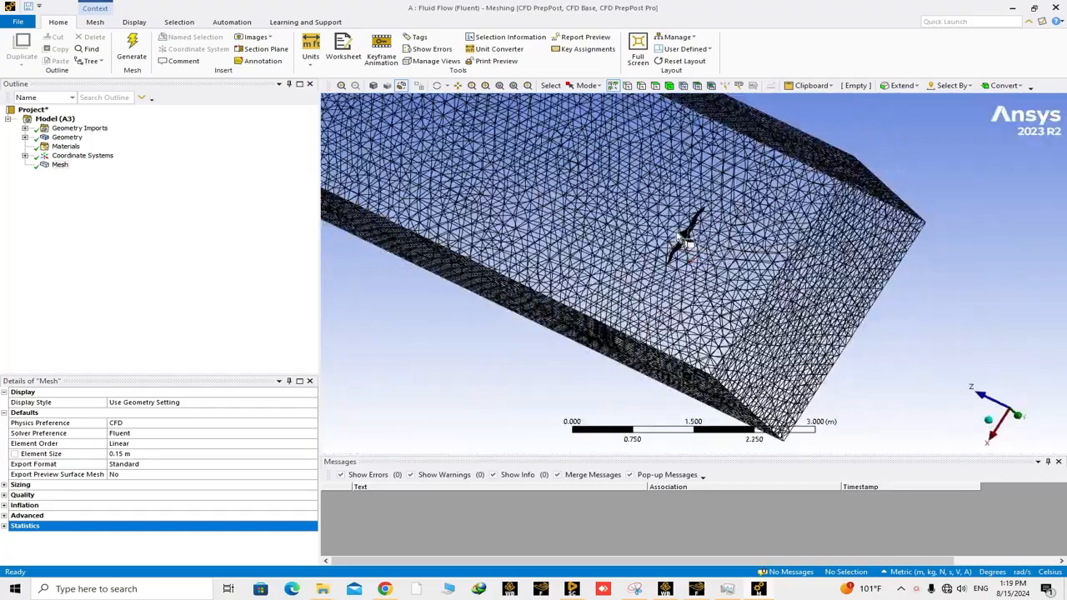
scroll(682, 250, "up", 10)
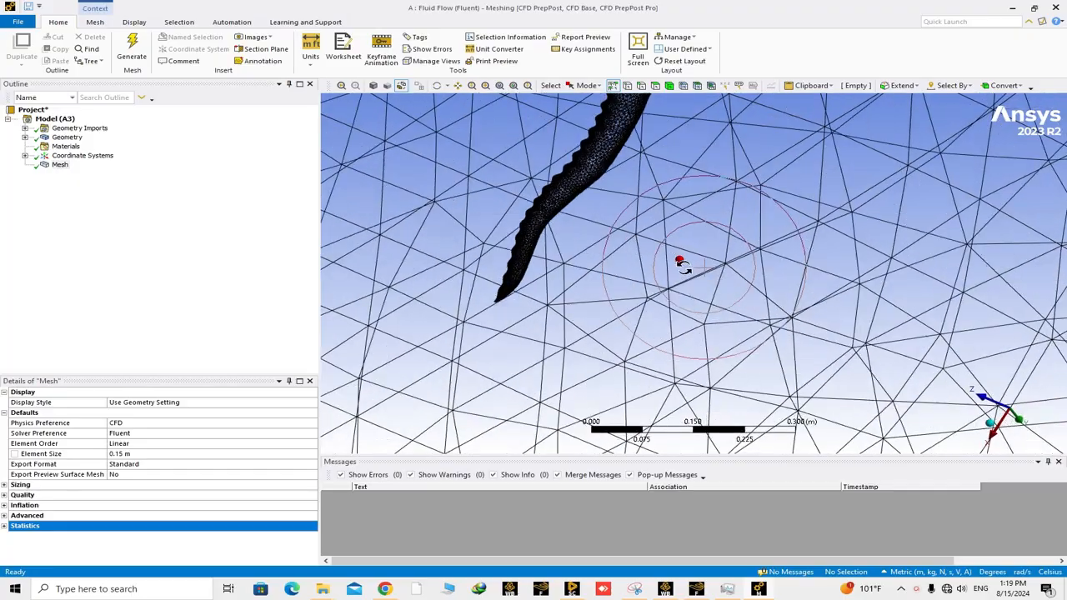
middle_click_drag(684, 266, 613, 208)
scroll(649, 235, "up", 6)
scroll(669, 263, "down", 4)
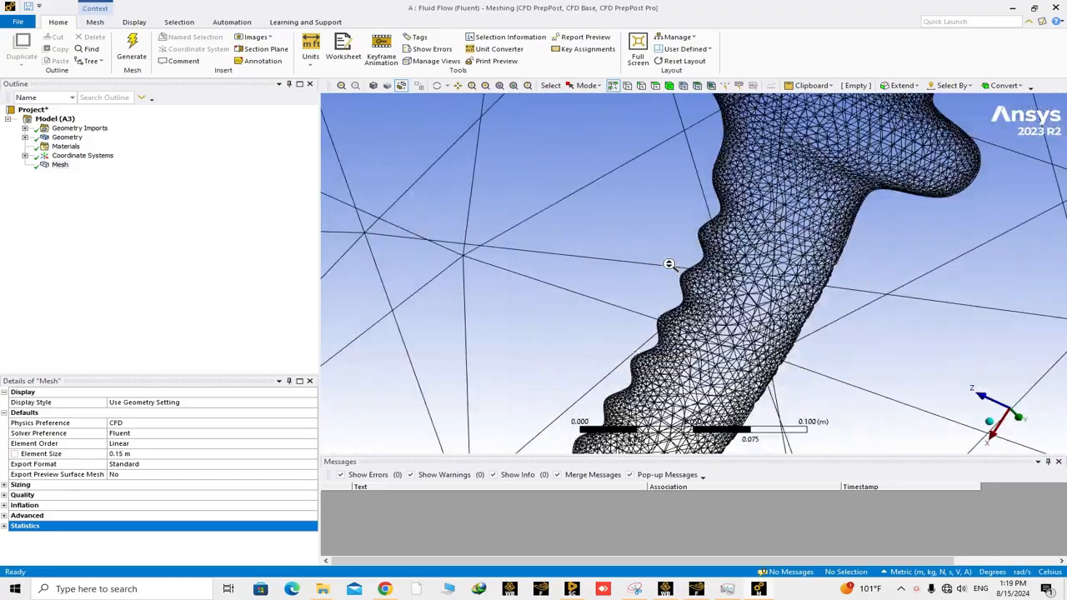
scroll(670, 264, "down", 7)
scroll(733, 302, "down", 5)
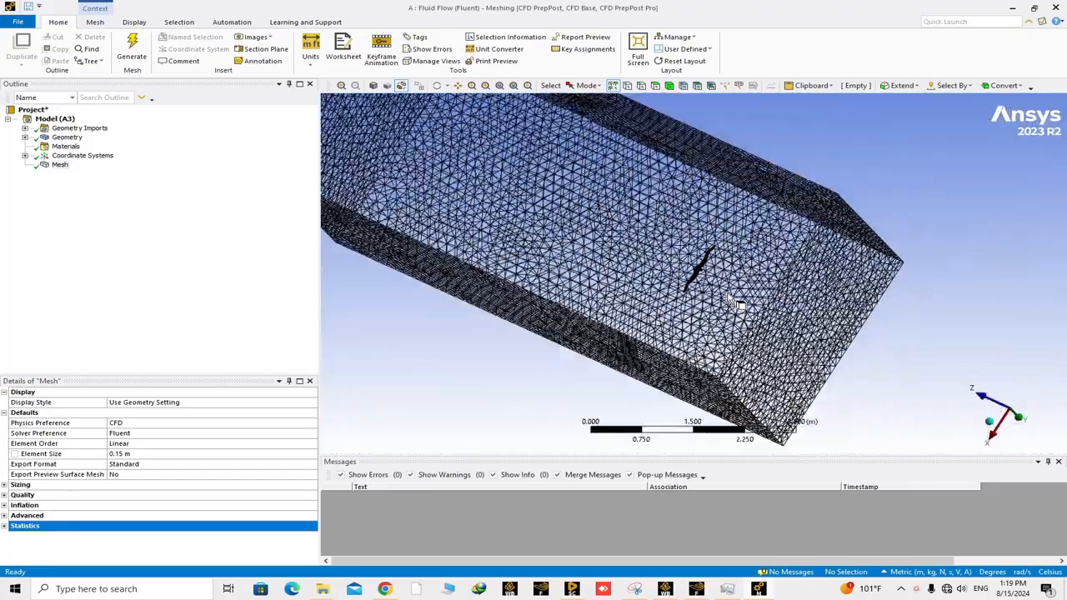
scroll(734, 302, "down", 3)
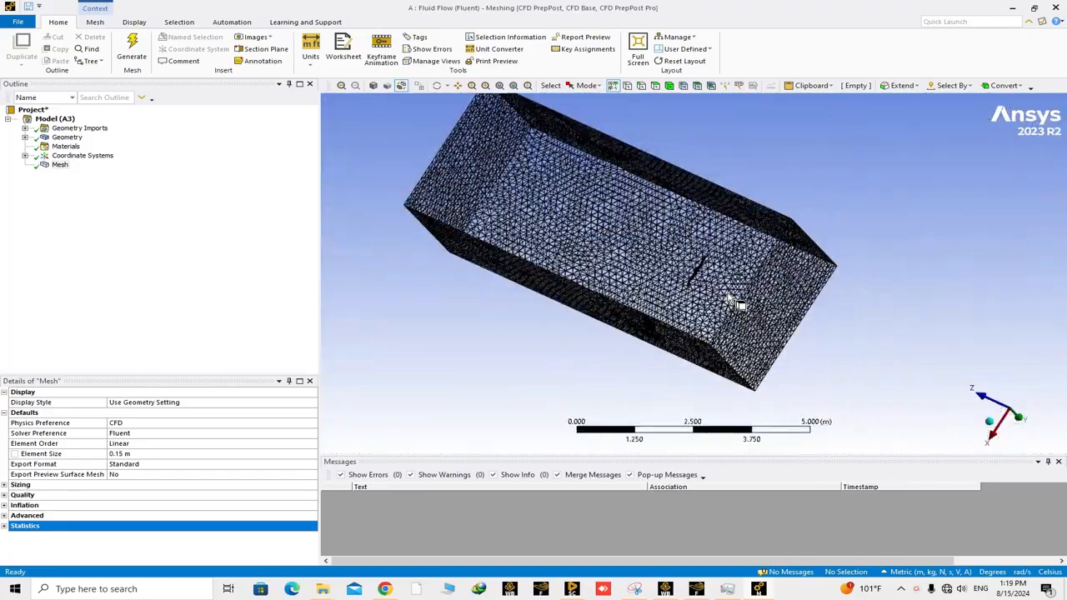
- Update the generated mesh so it is passed on to the Fluent setup
right_click(55, 167)
left_click(85, 188)
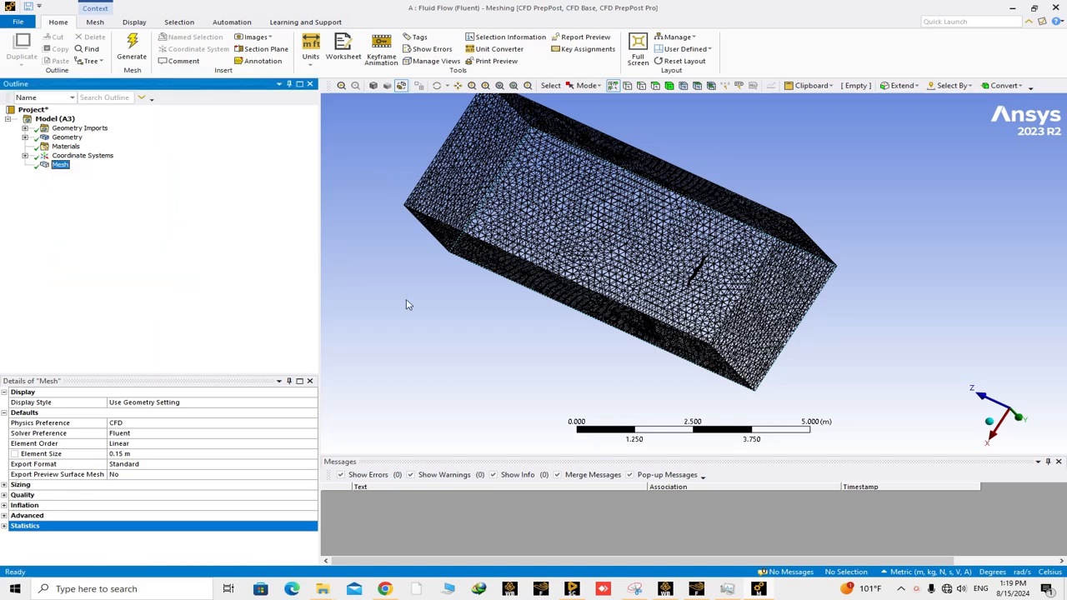